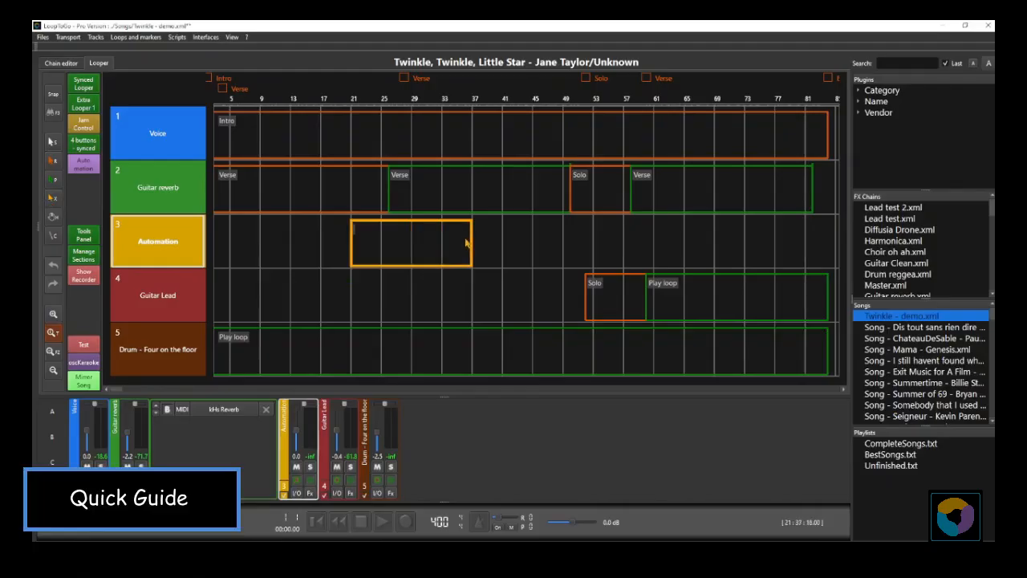
Add an automation curve to the Automation track's loop, targeting the Mix parameter of the Guitar reverb track's kHs Reverb plugin.
right_click(426, 241)
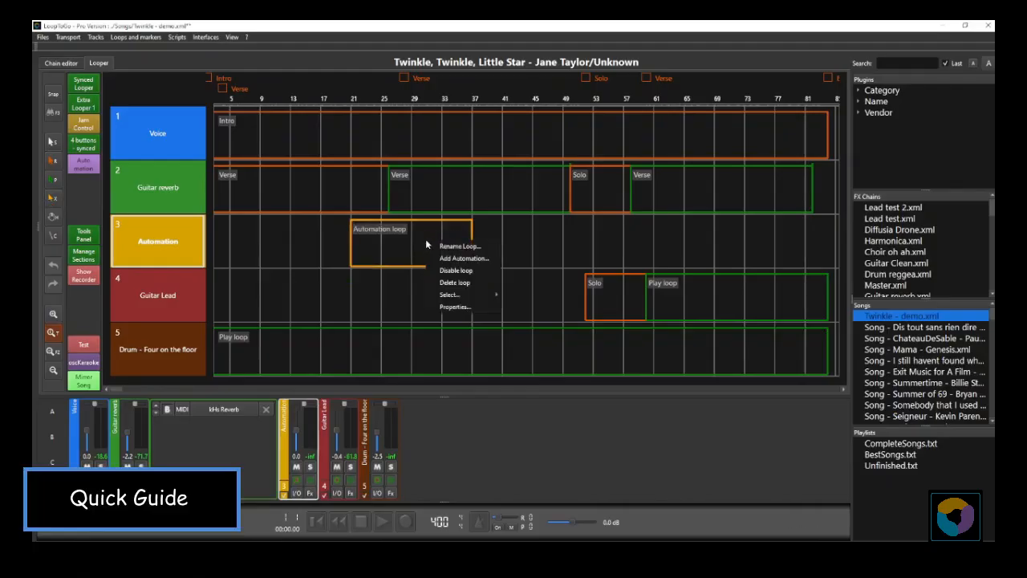
left_click(454, 259)
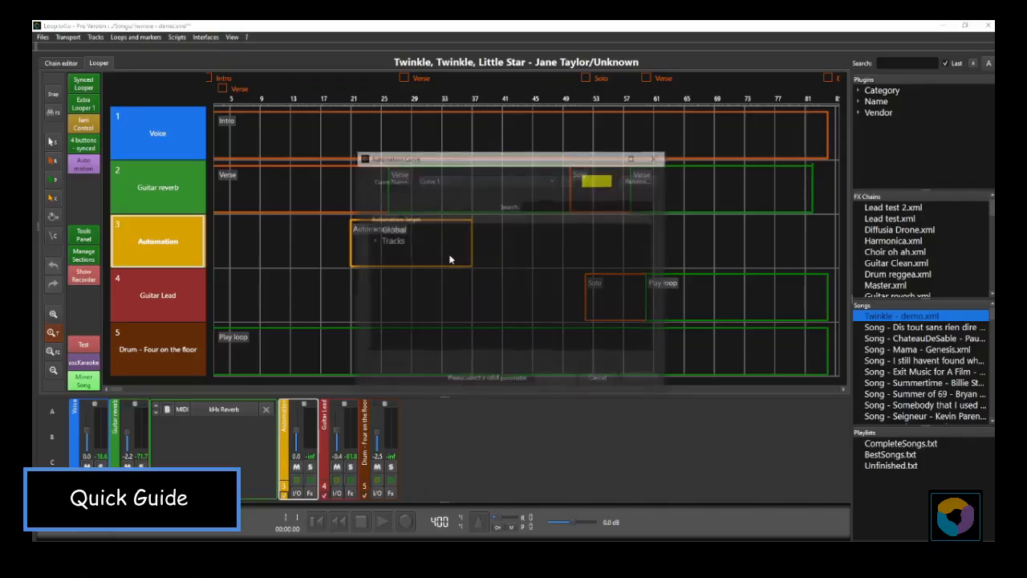
left_click(374, 241)
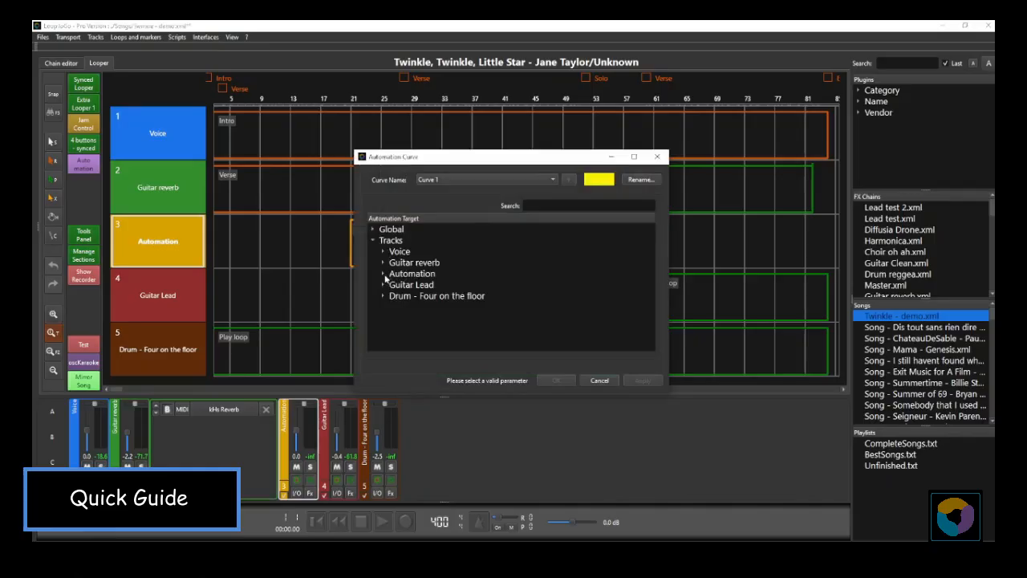
left_click(382, 264)
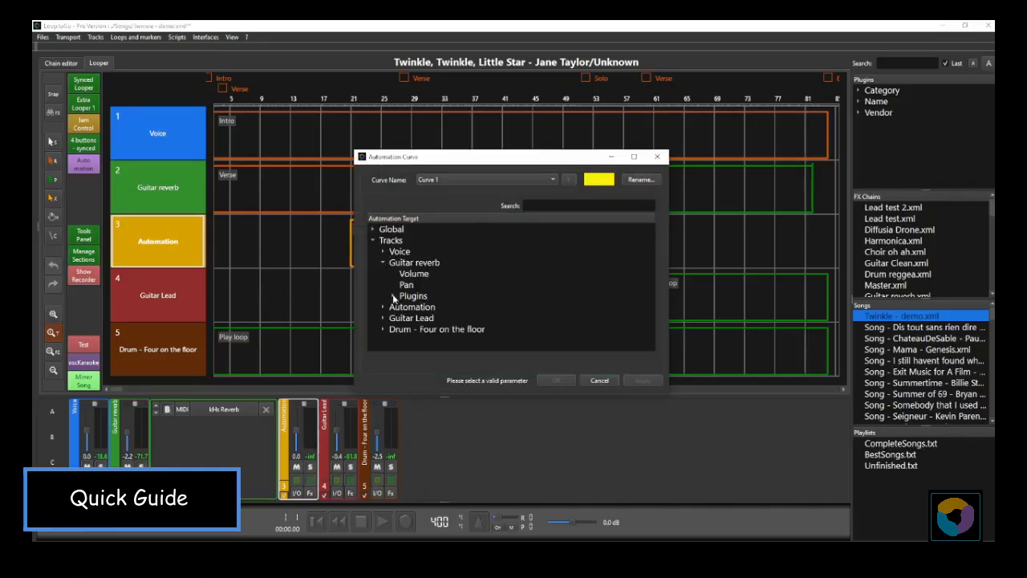
left_click(393, 296)
left_click(404, 307)
scroll(422, 303, "down", 2)
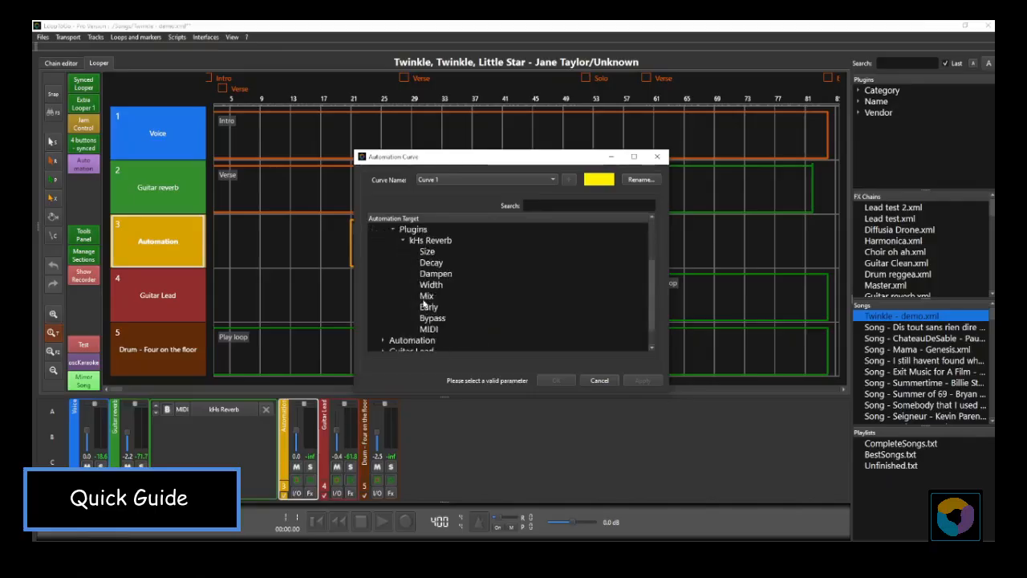
scroll(423, 304, "down", 1)
left_click(427, 274)
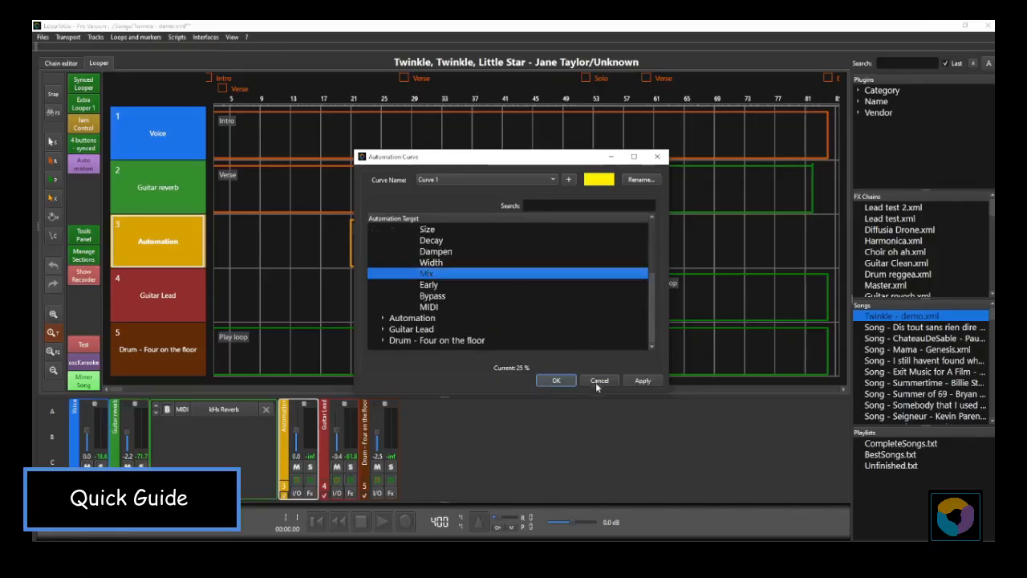
left_click(555, 382)
Enable direct automation editing on the loop and draw a freehand arch that rises, stays high and falls towards bar 37.
right_click(430, 258)
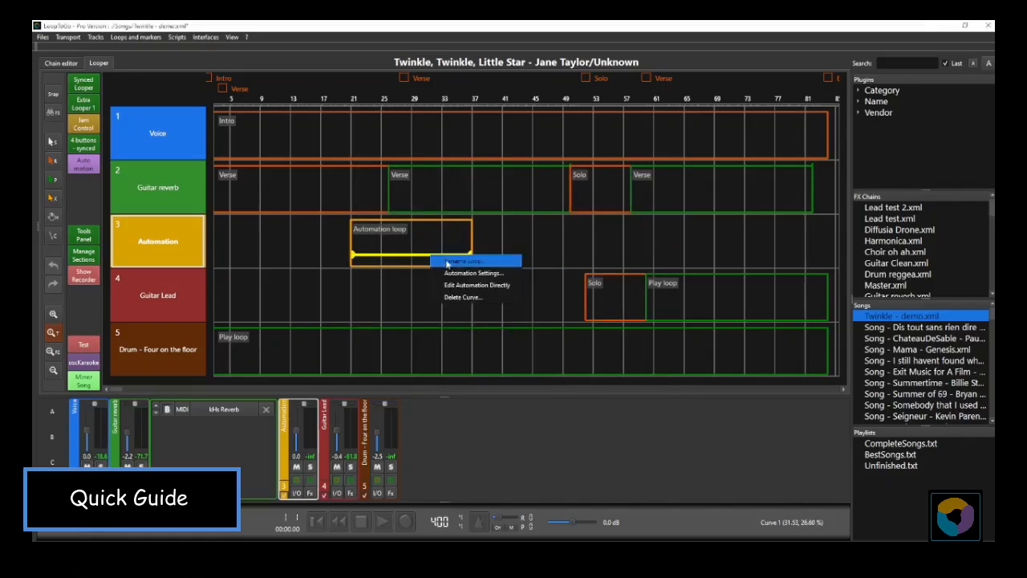
left_click(458, 284)
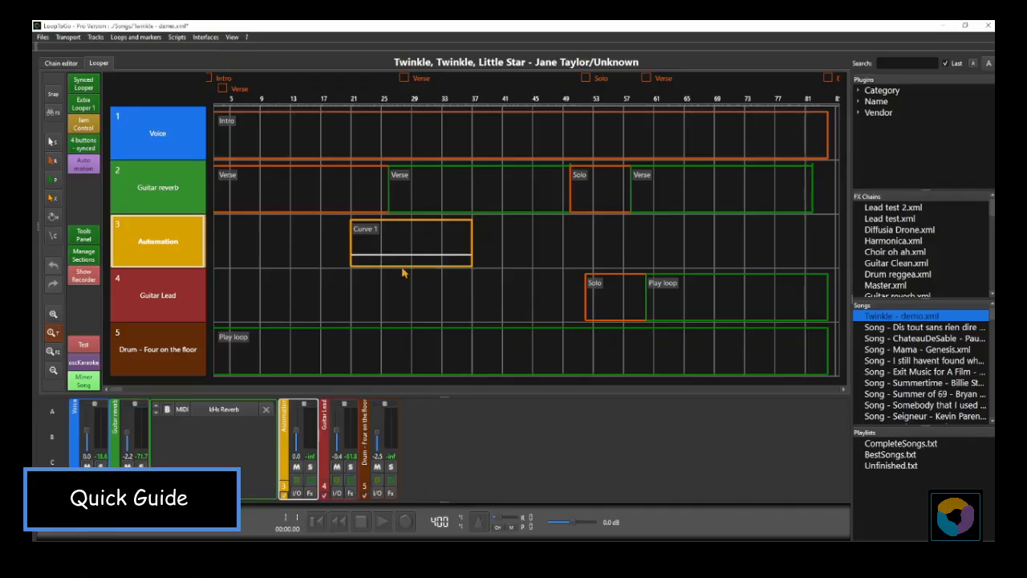
scroll(405, 269, "up", 3)
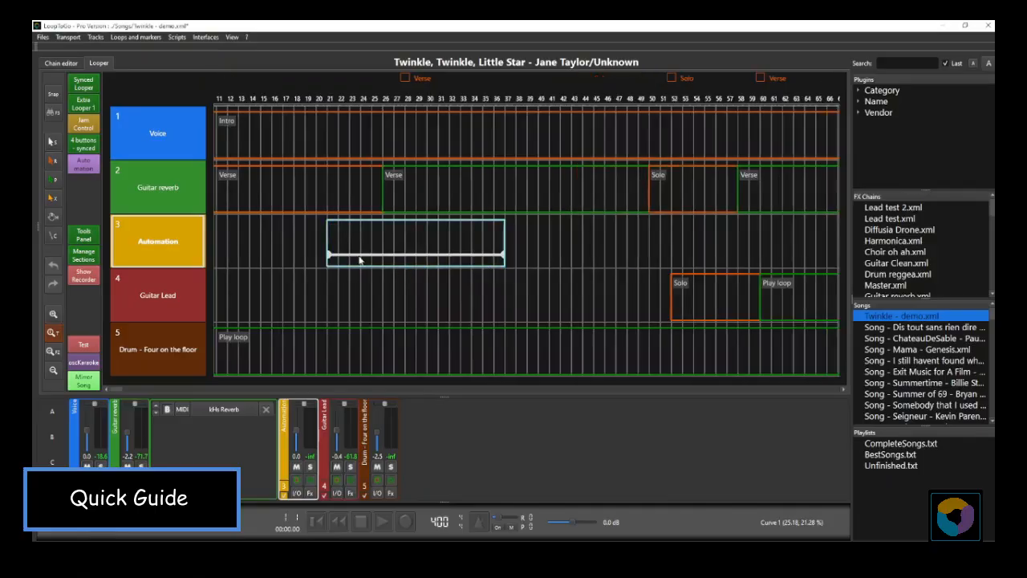
left_click_drag(339, 239, 499, 253)
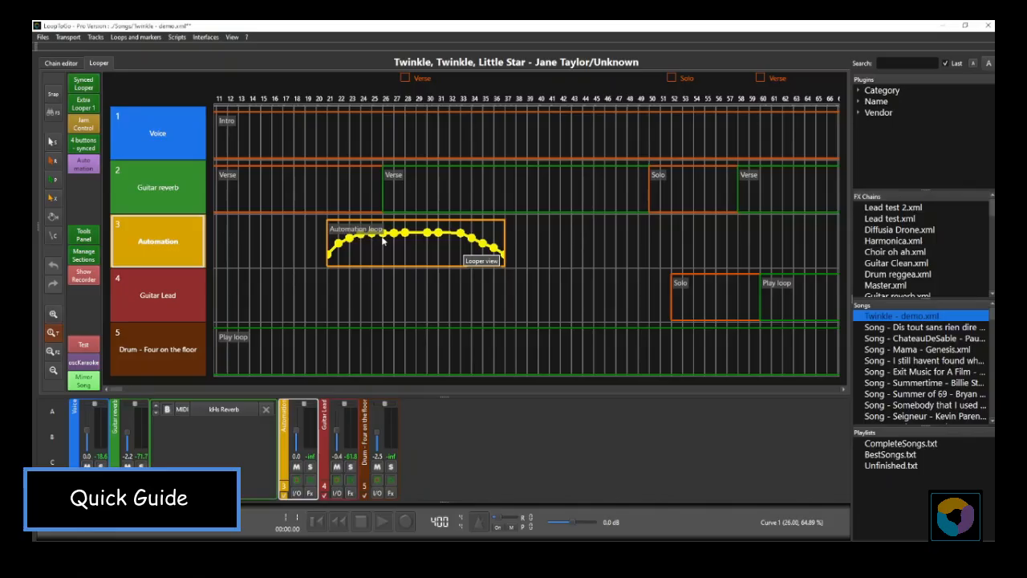
Place the playhead at bar 21, open the kHs Reverb plugin window and move it beside the automation loop.
scroll(347, 296, "down", 2)
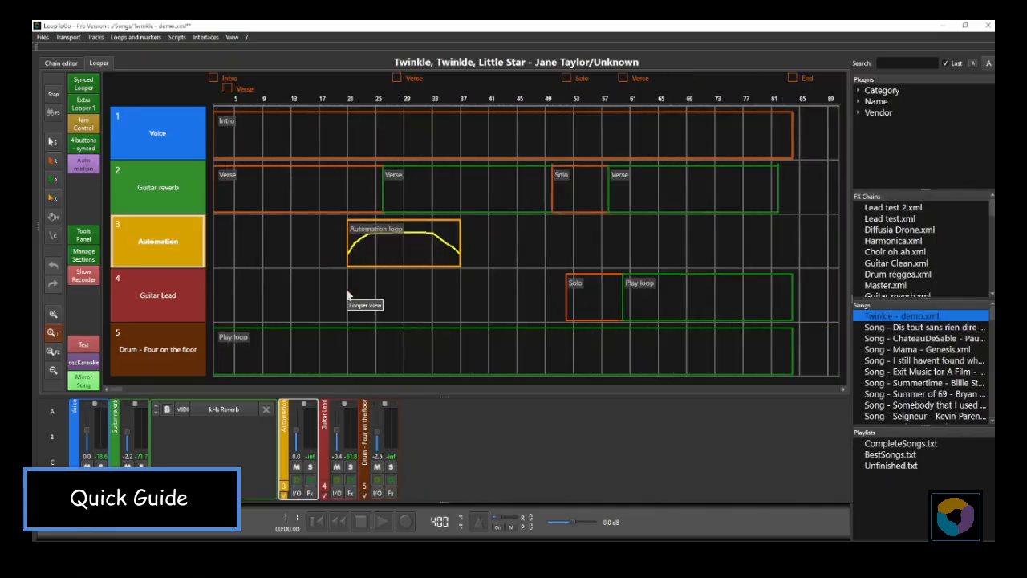
left_click(346, 296)
left_click(224, 411)
right_click(118, 28)
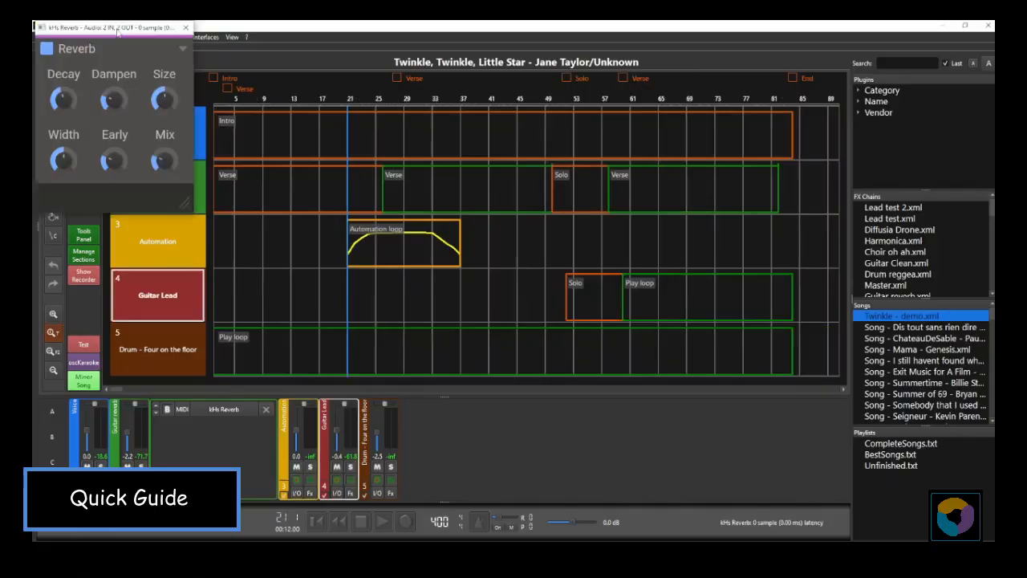
left_click(140, 105)
left_click_drag(104, 30, 554, 163)
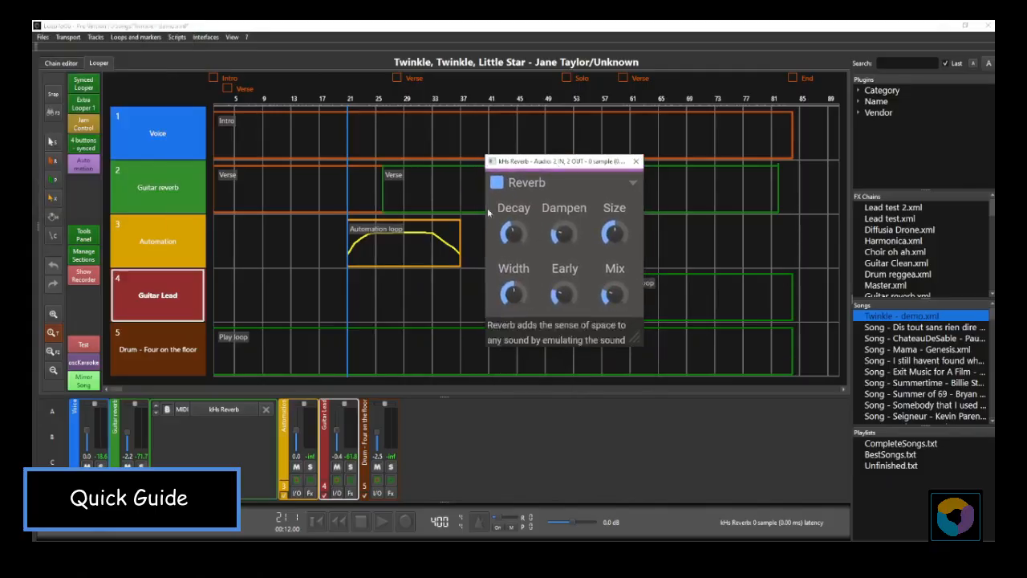
Check the reverb's Mix knob with the playhead inside, before and after the automation loop, finishing at bar 21.
left_click(406, 286)
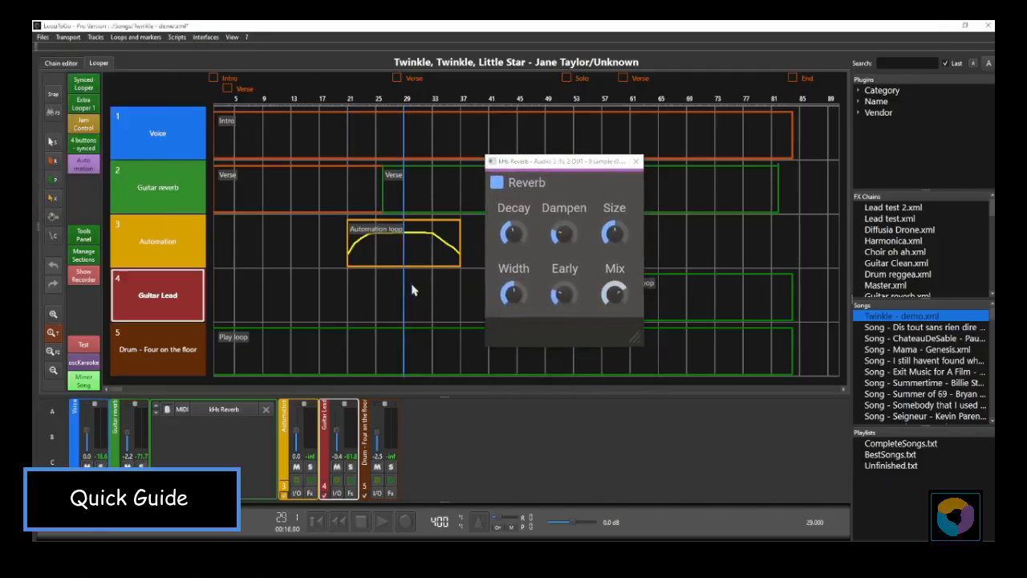
left_click(461, 290)
left_click(320, 289)
left_click_drag(568, 164, 595, 163)
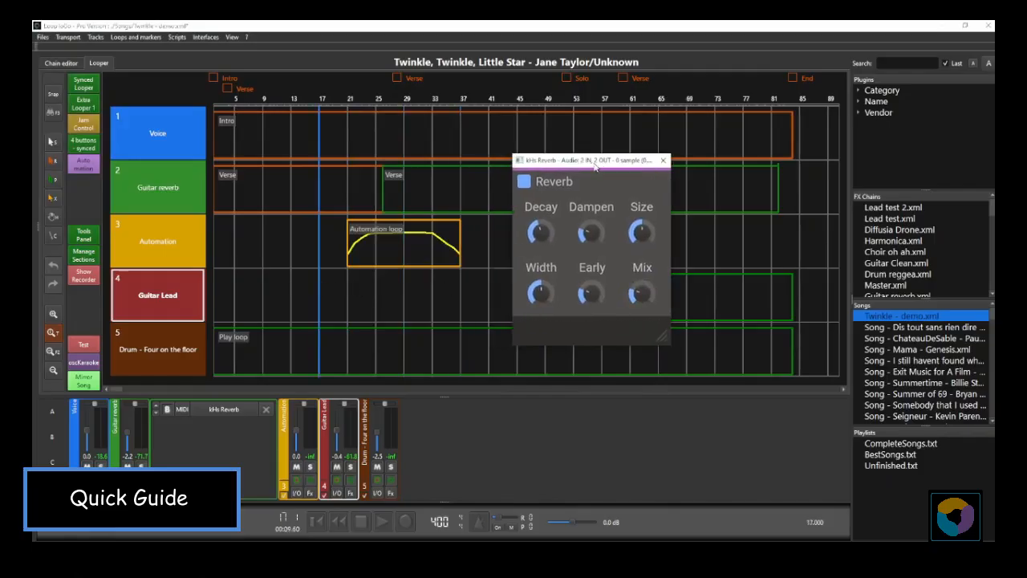
left_click(488, 292)
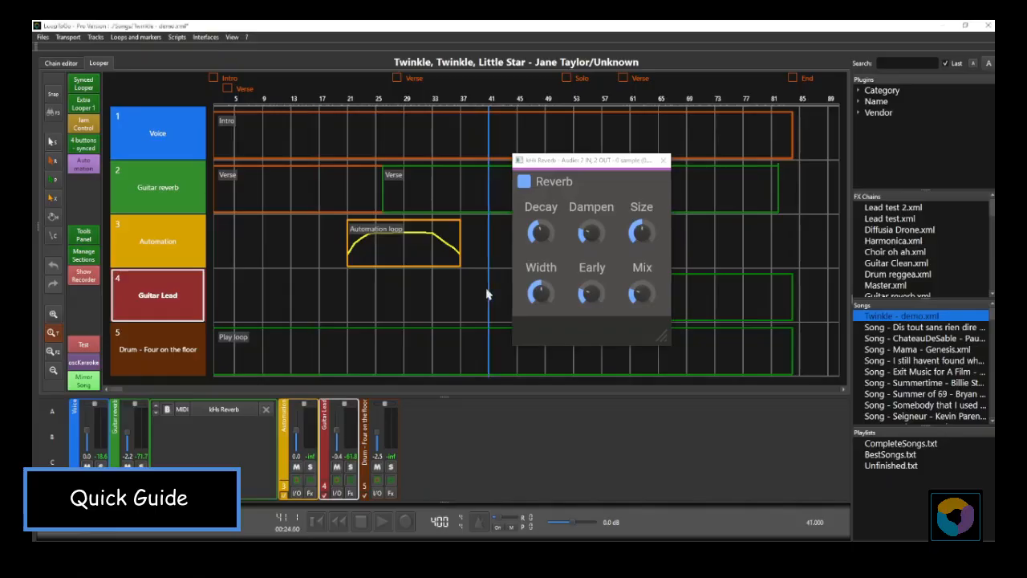
left_click(348, 296)
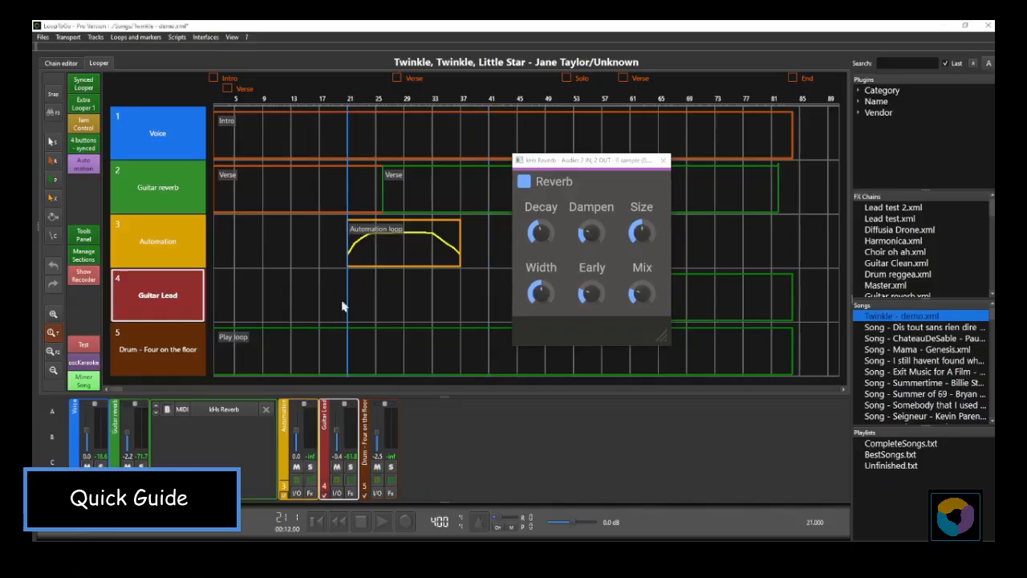
Play the song from bar 21 to watch the Mix automation, pause, return to bar 21 and close the reverb window.
left_click(387, 523)
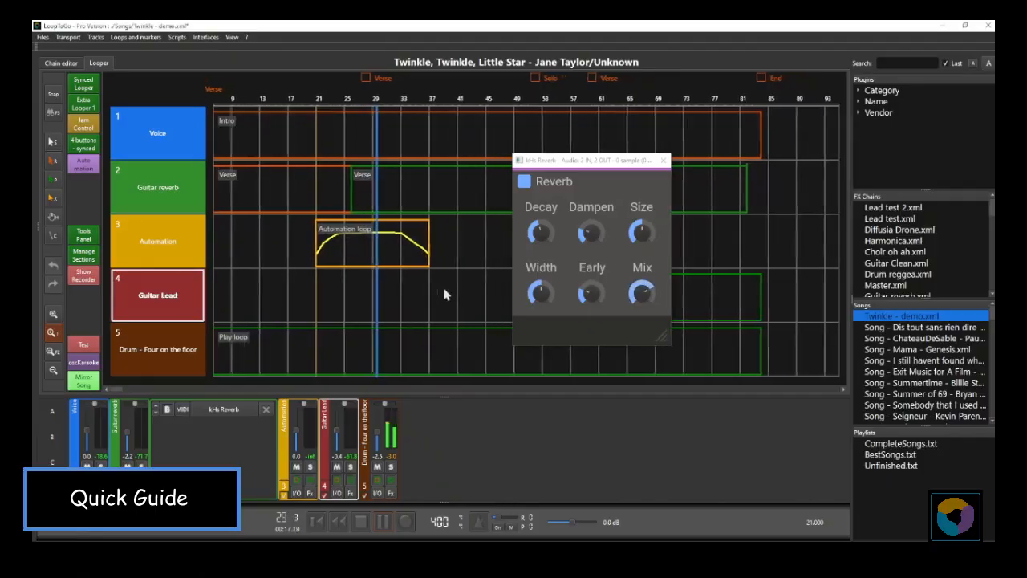
left_click(383, 522)
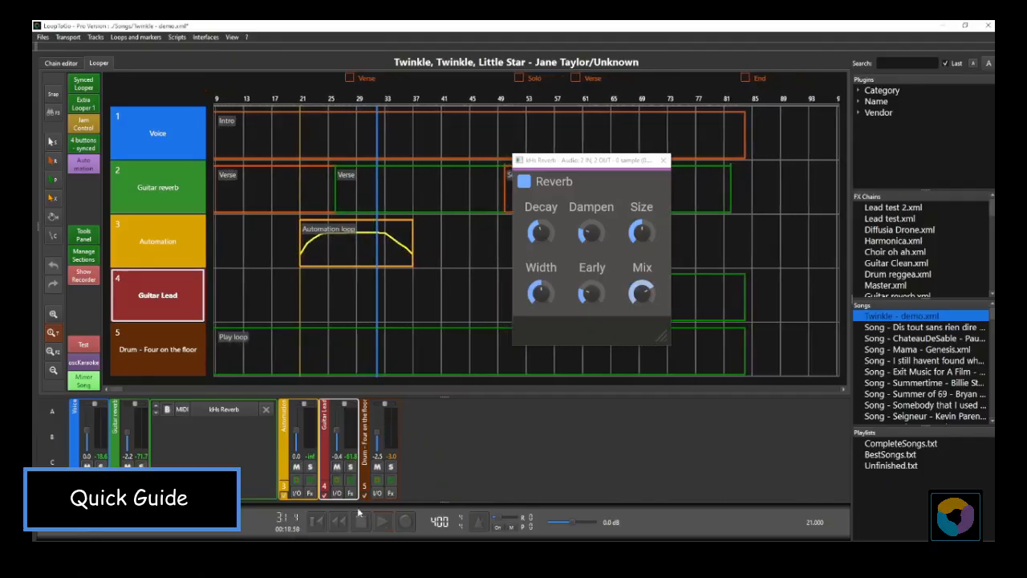
left_click(338, 522)
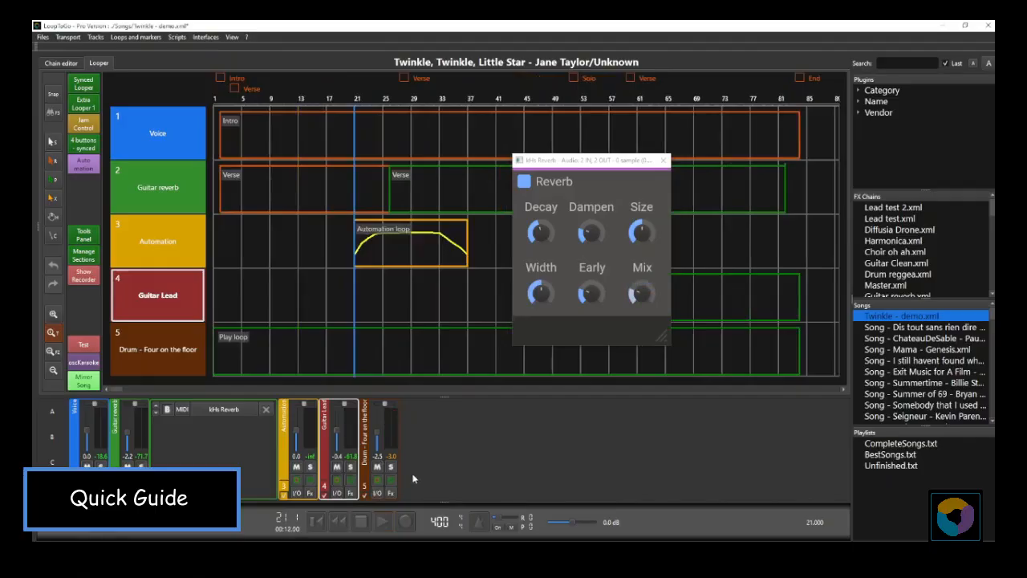
left_click(663, 161)
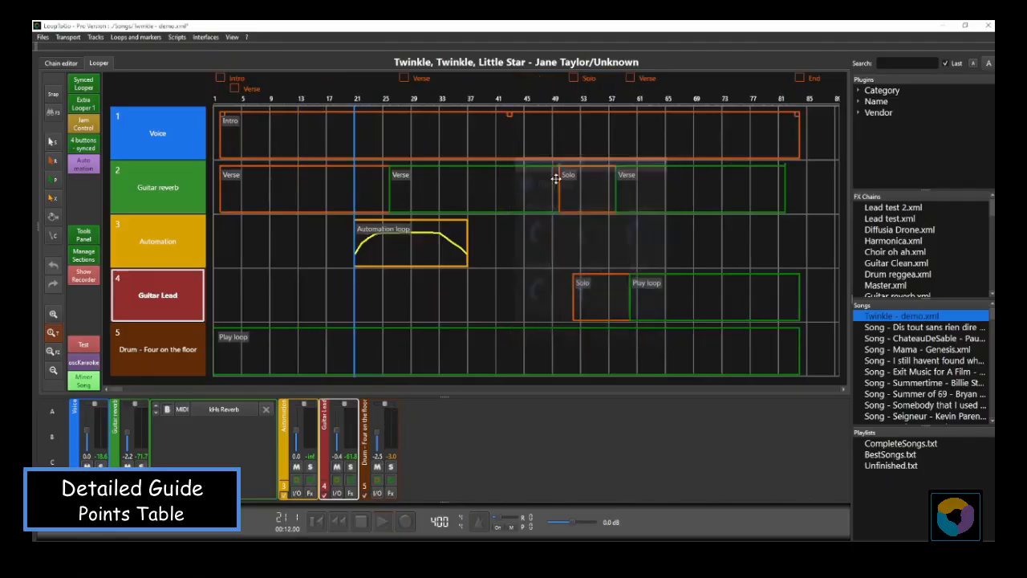
Open the curve's automation settings beside the loop and set the point at bar 33 to 50 %.
scroll(422, 248, "up", 2)
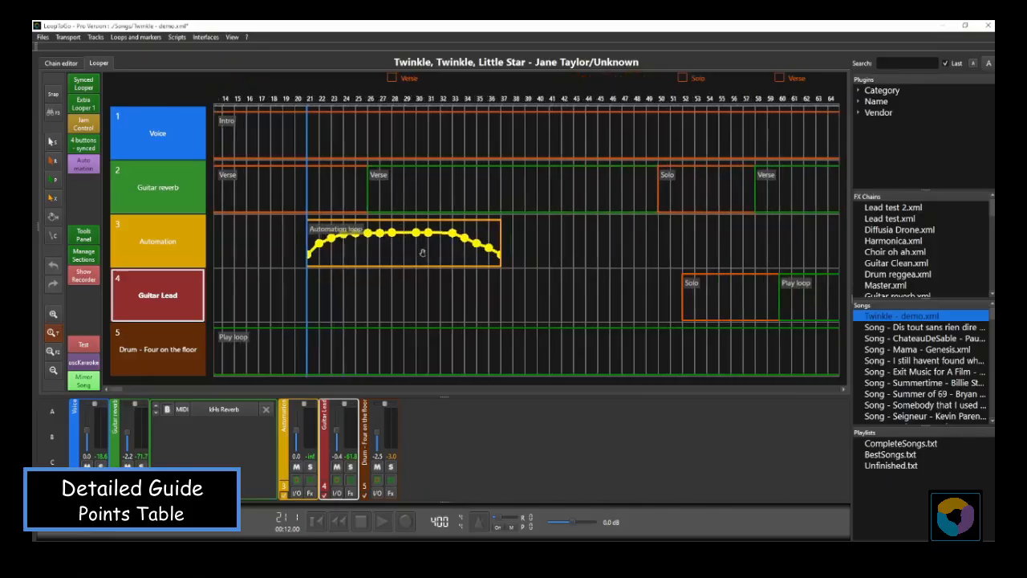
scroll(405, 257, "up", 2)
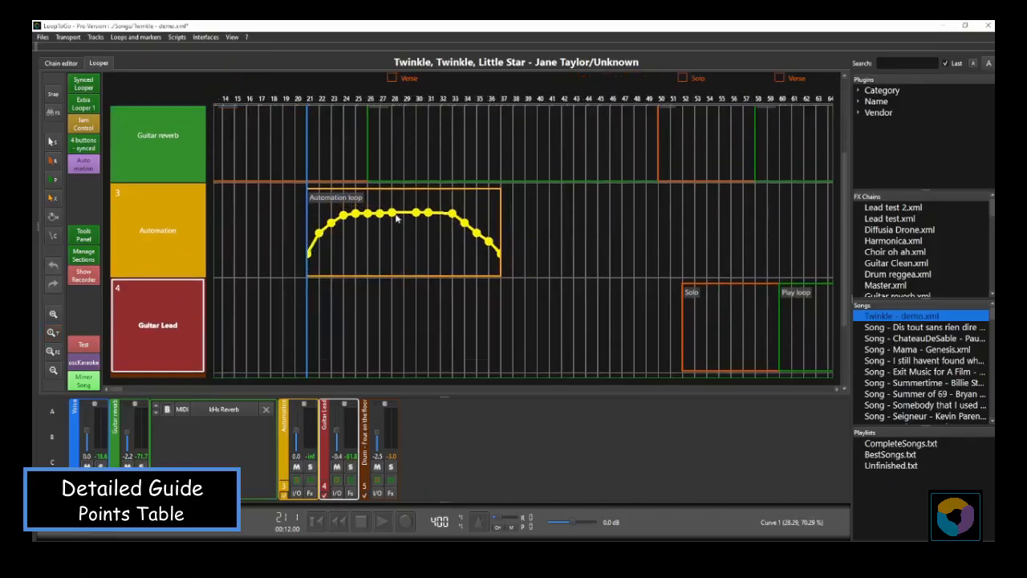
right_click(404, 215)
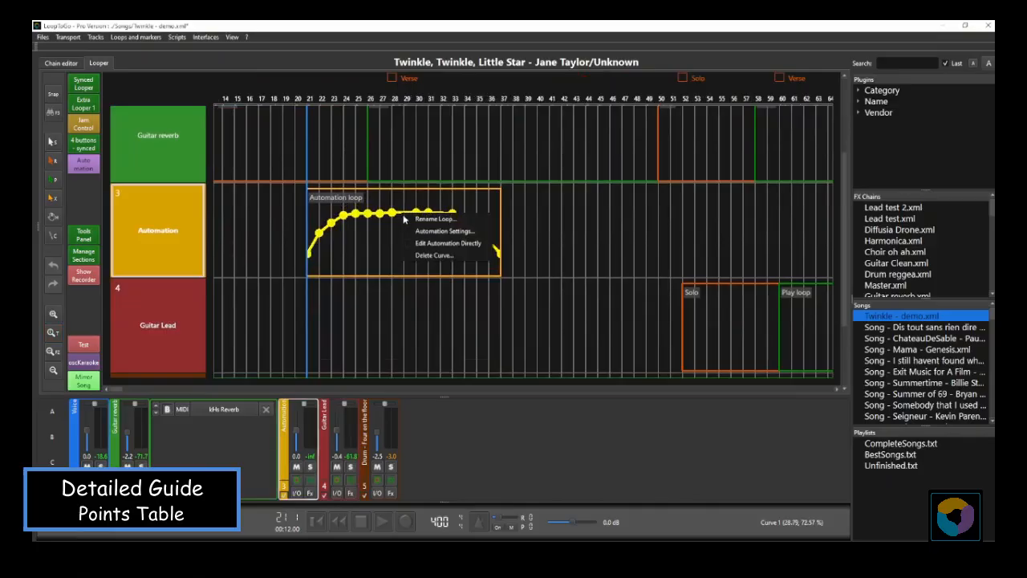
left_click(416, 233)
left_click_drag(479, 161, 642, 128)
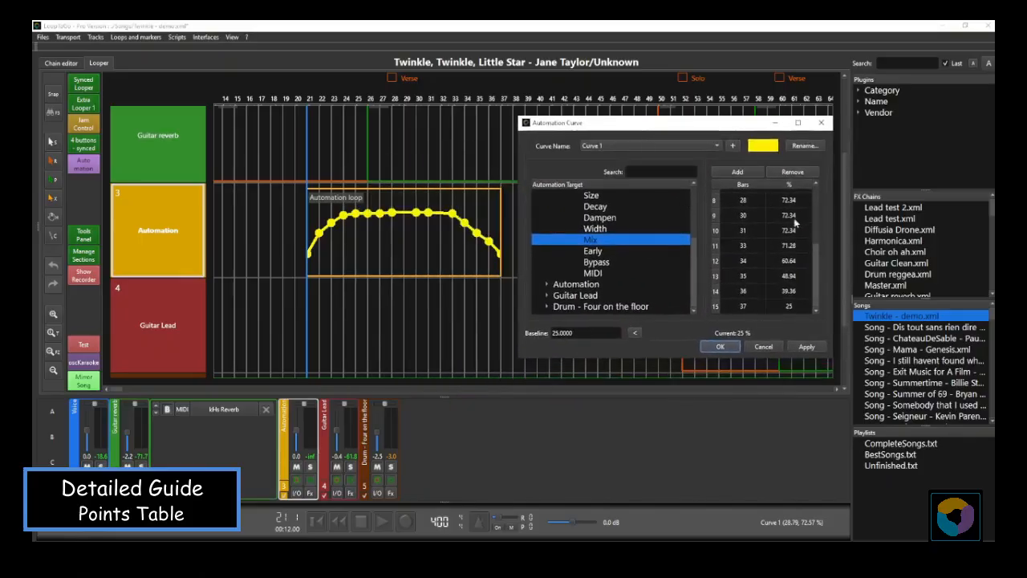
left_click(793, 246)
type("50")
left_click(806, 347)
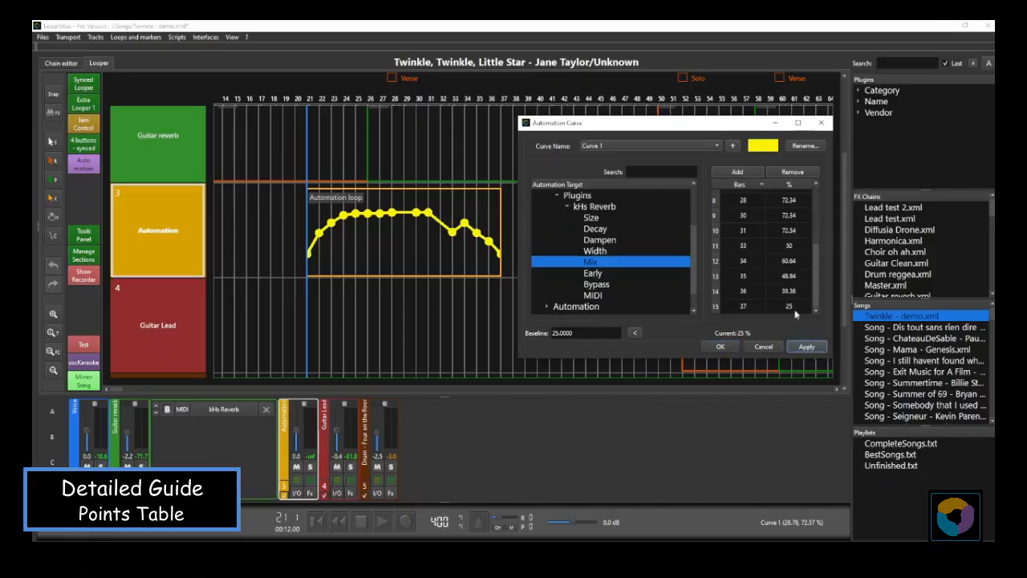
Set the curve point at bar 23 to 40 % and apply the change.
scroll(788, 247, "up", 2)
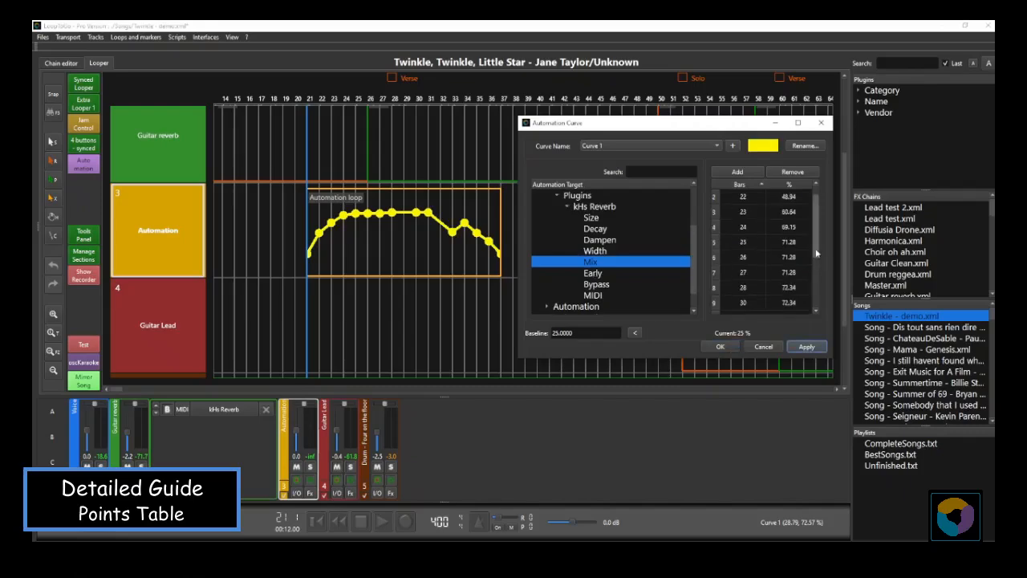
left_click(787, 214)
double_click(786, 214)
type("40")
left_click(806, 346)
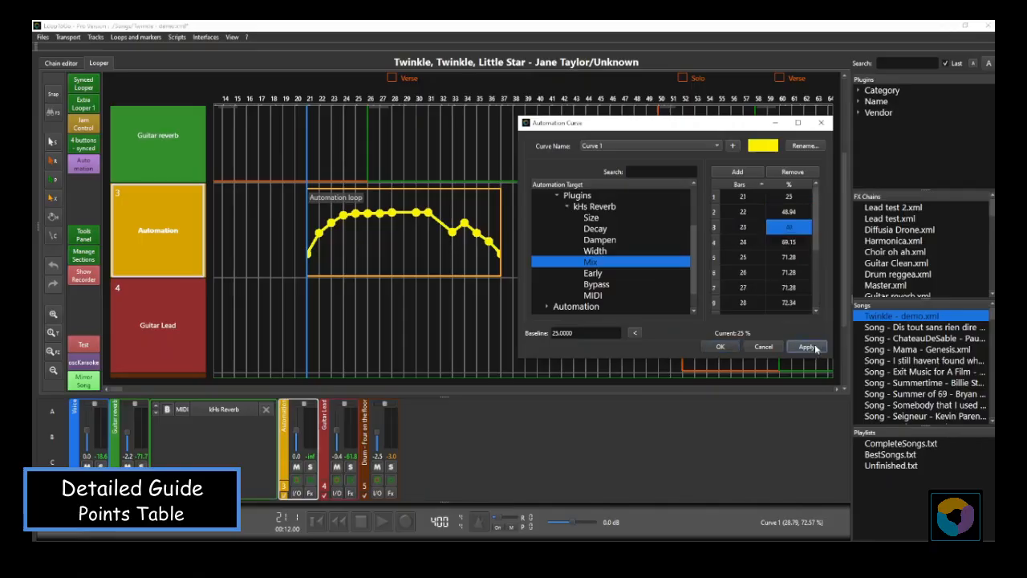
Move the 50 % curve point to bar 33.5 and apply the change.
scroll(784, 277, "down", 2)
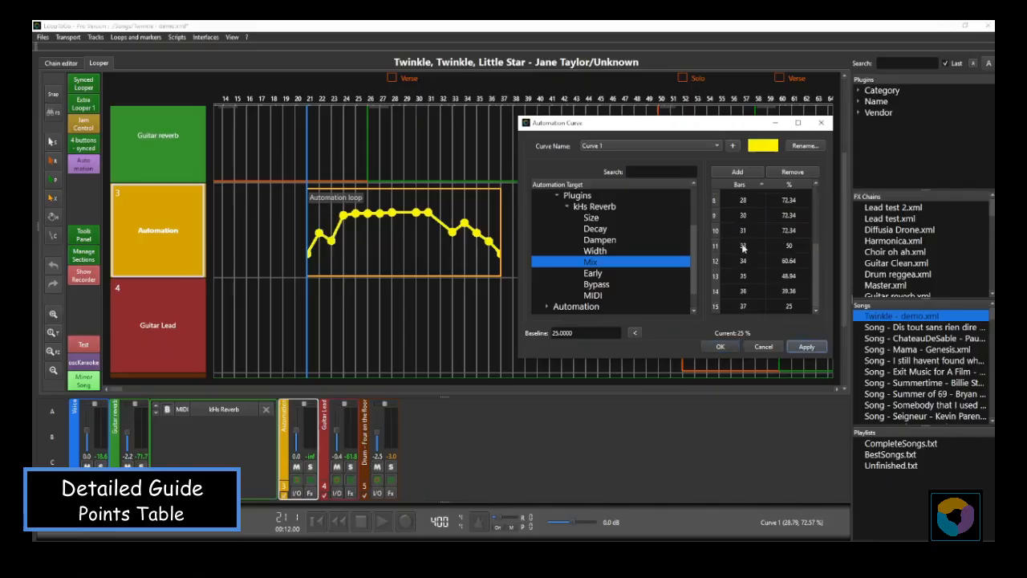
left_click(743, 245)
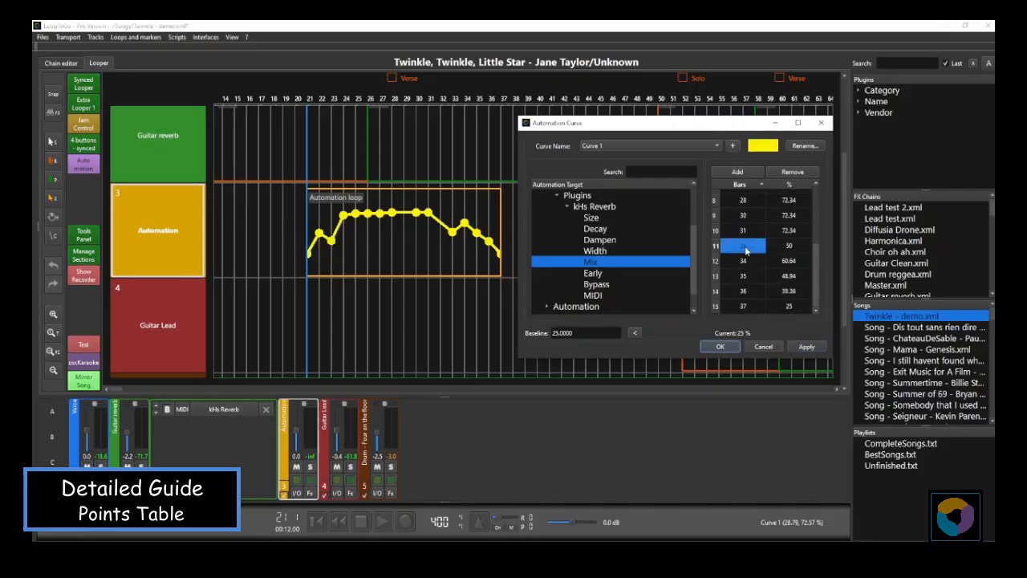
double_click(745, 247)
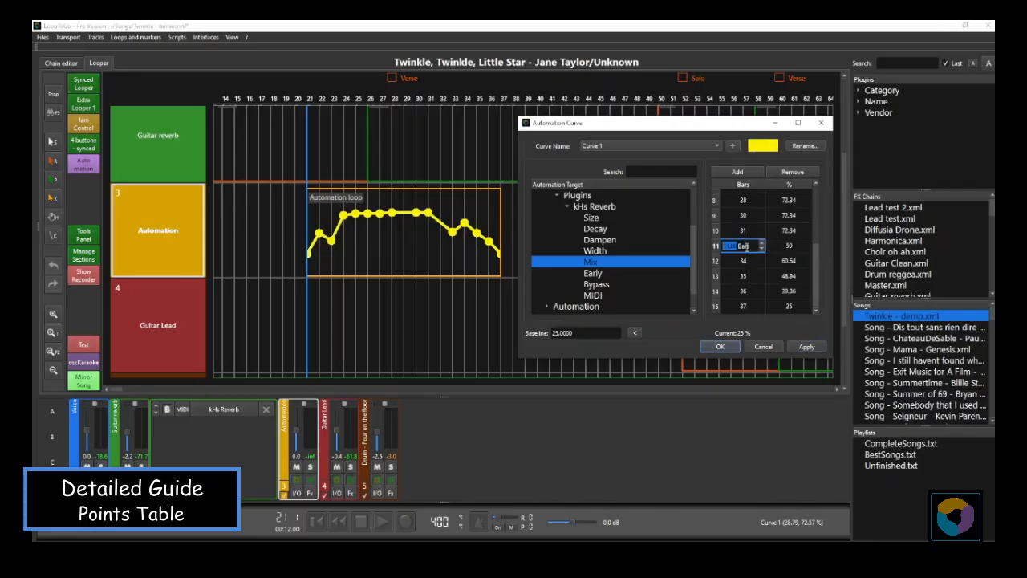
type("33.5")
key("Return")
left_click(809, 346)
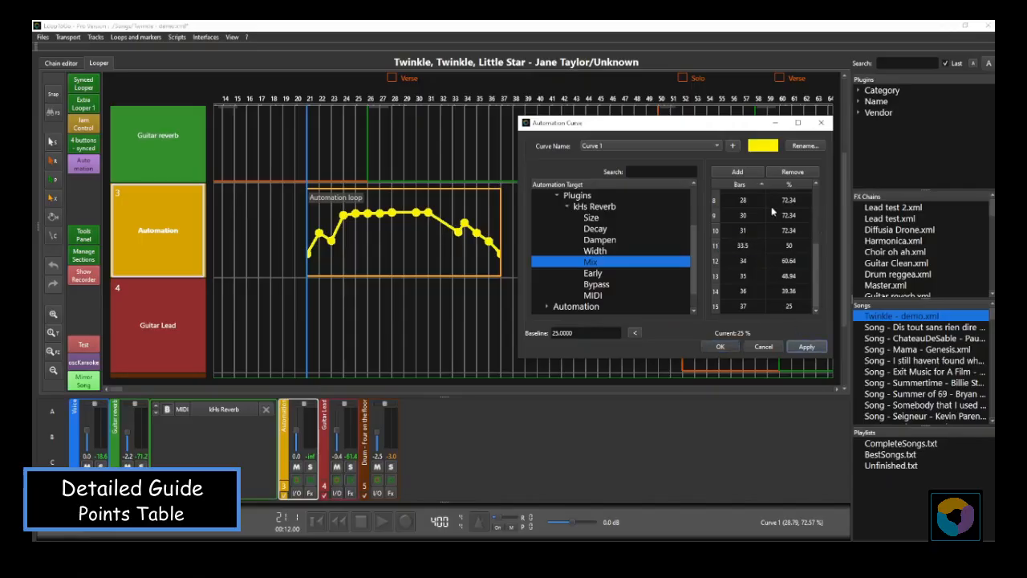
Remove all curve points from bar 30 through bar 36 and apply the change.
left_click(742, 217)
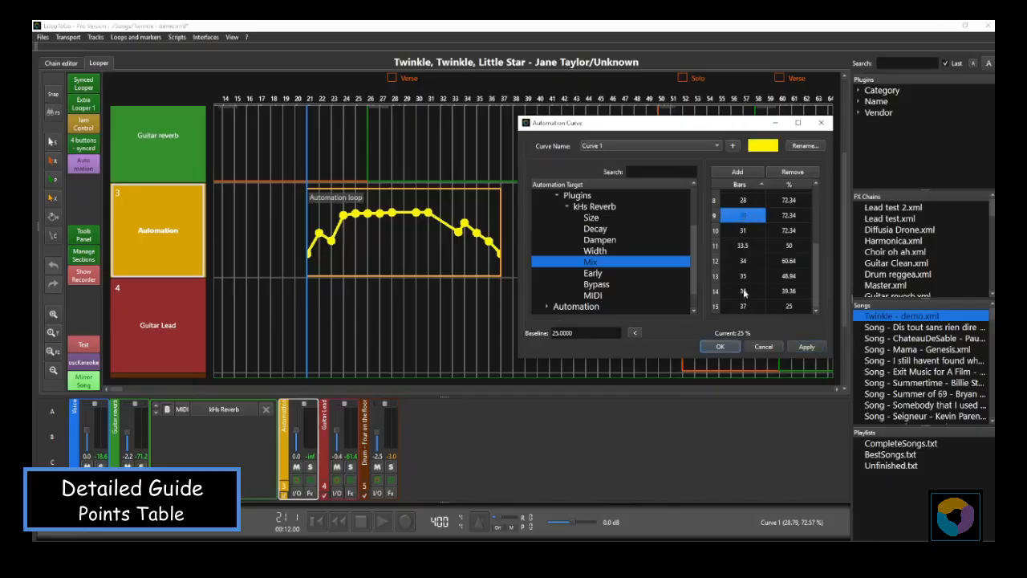
left_click(746, 295, "shift")
left_click(787, 172)
left_click(806, 346)
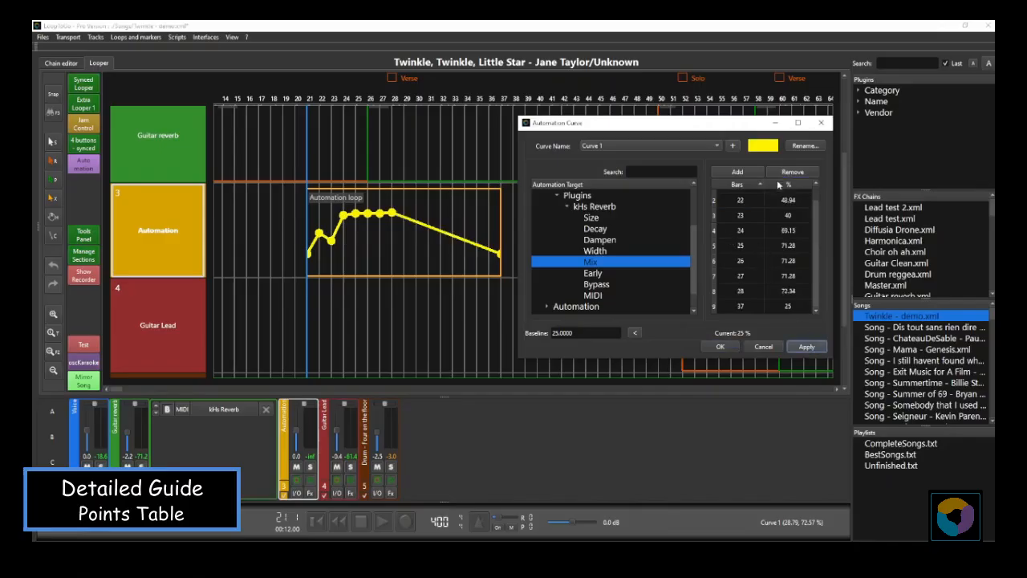
Add a curve point at bar 32.5, set it to 25 %, and apply the change.
left_click(738, 172)
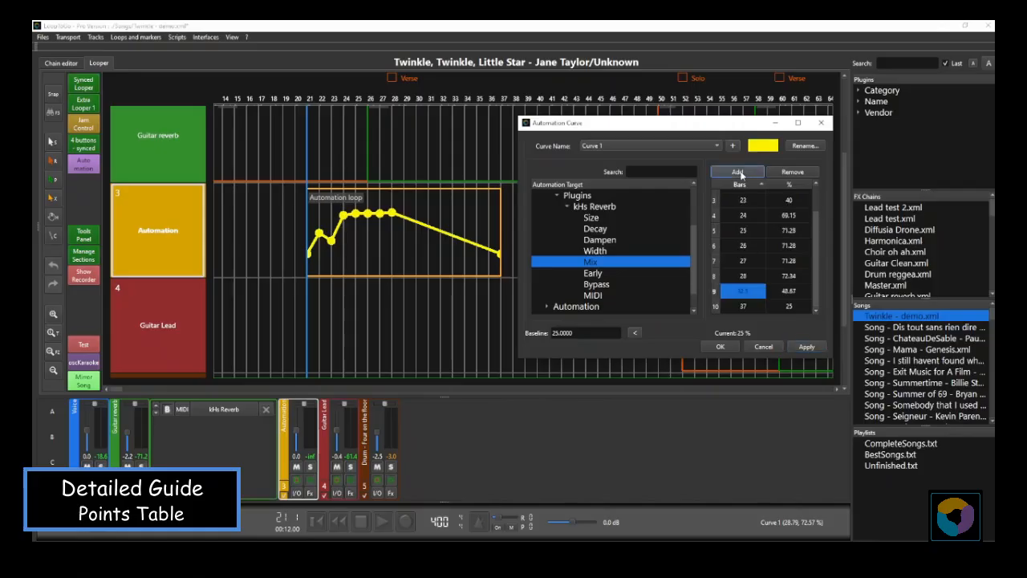
double_click(780, 293)
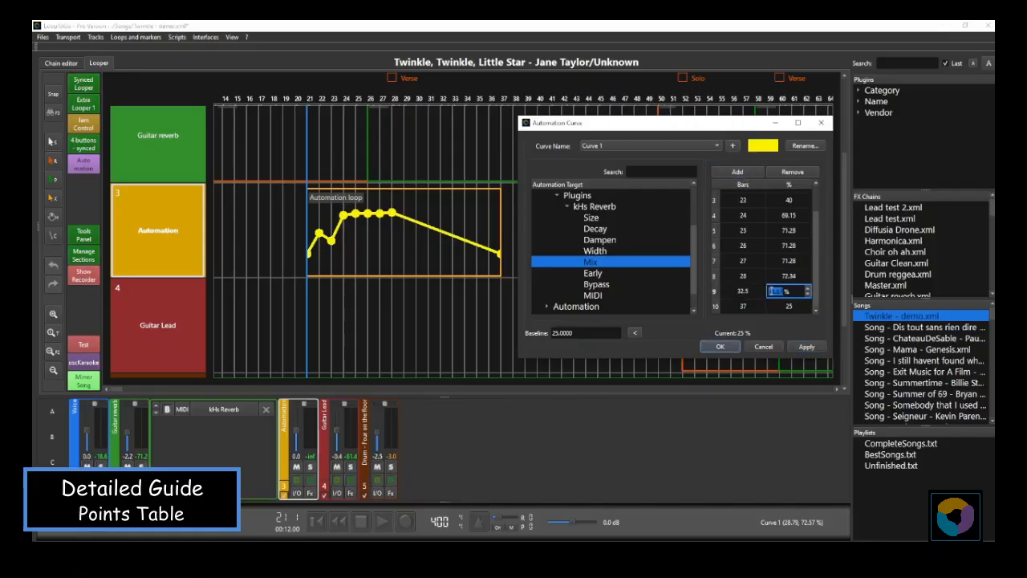
type("4")
left_click(810, 350)
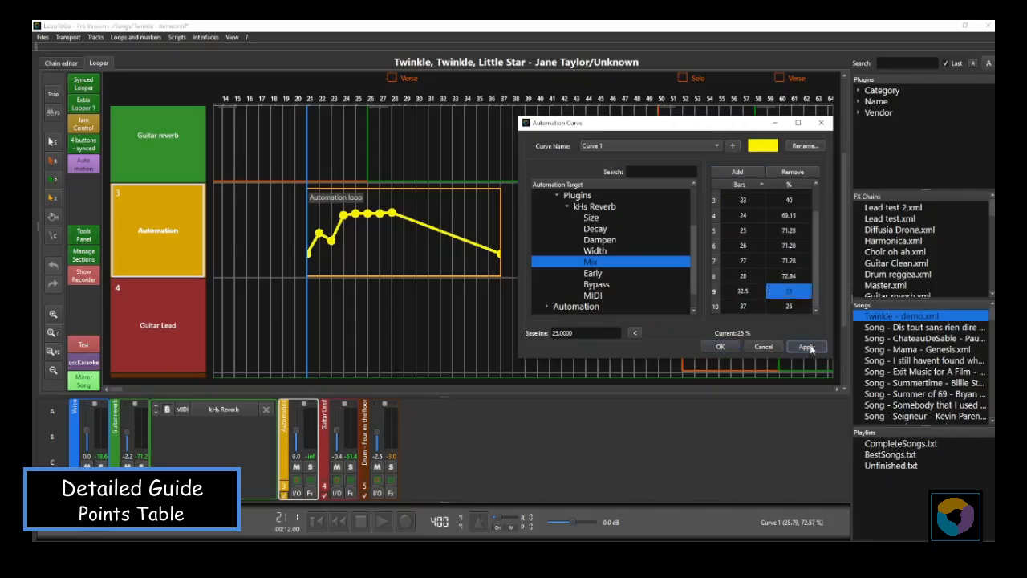
Add a curve point at bar 30.25, set it to 10 %, and confirm the curve settings.
left_click(738, 171)
double_click(788, 275)
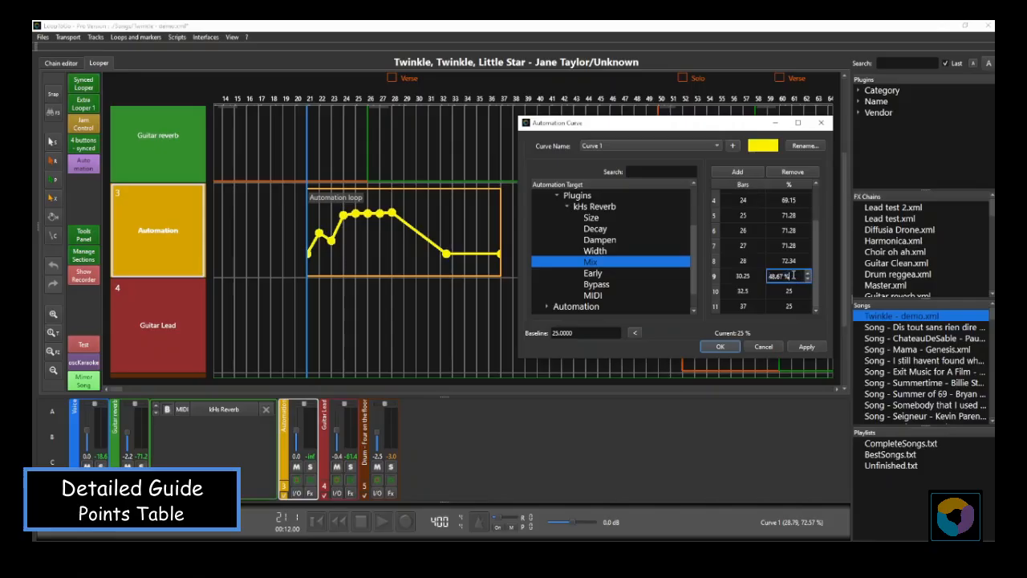
triple_click(793, 275)
type("10")
left_click(800, 346)
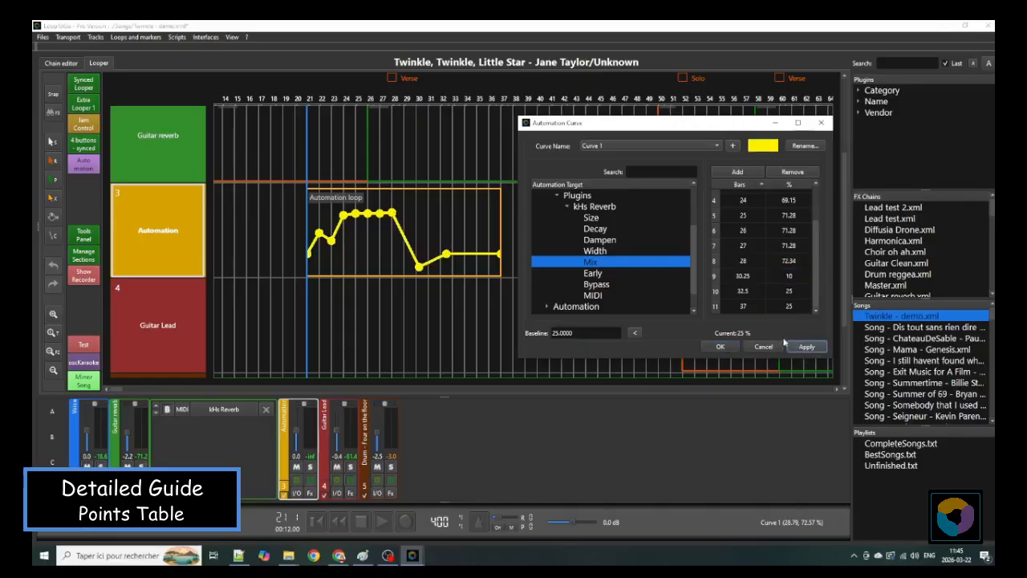
left_click(722, 346)
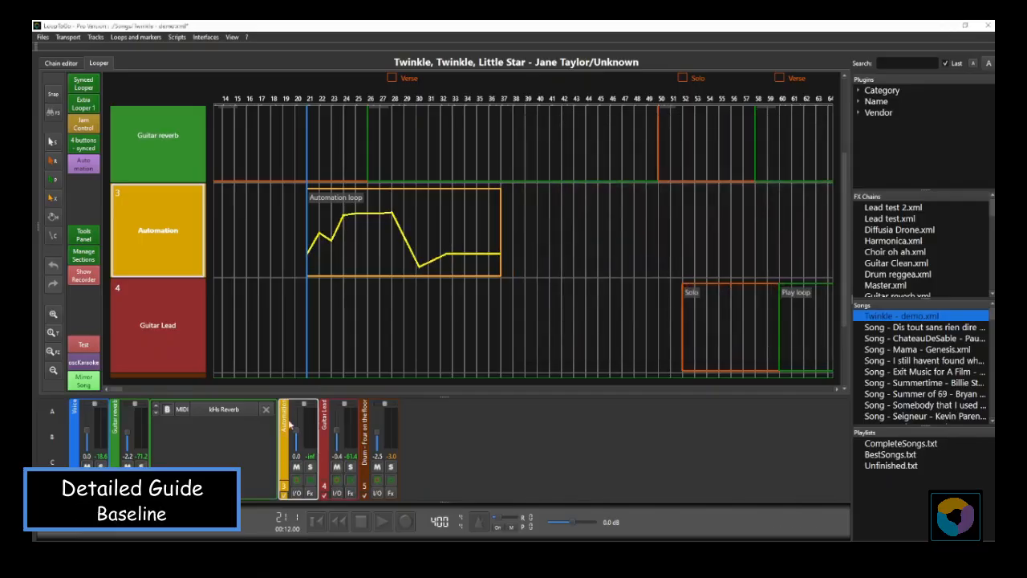
Open the kHs Reverb plugin window beside the loop and check its Mix knob at positions before, inside and after the automation loop.
double_click(215, 409)
left_click_drag(118, 28, 647, 144)
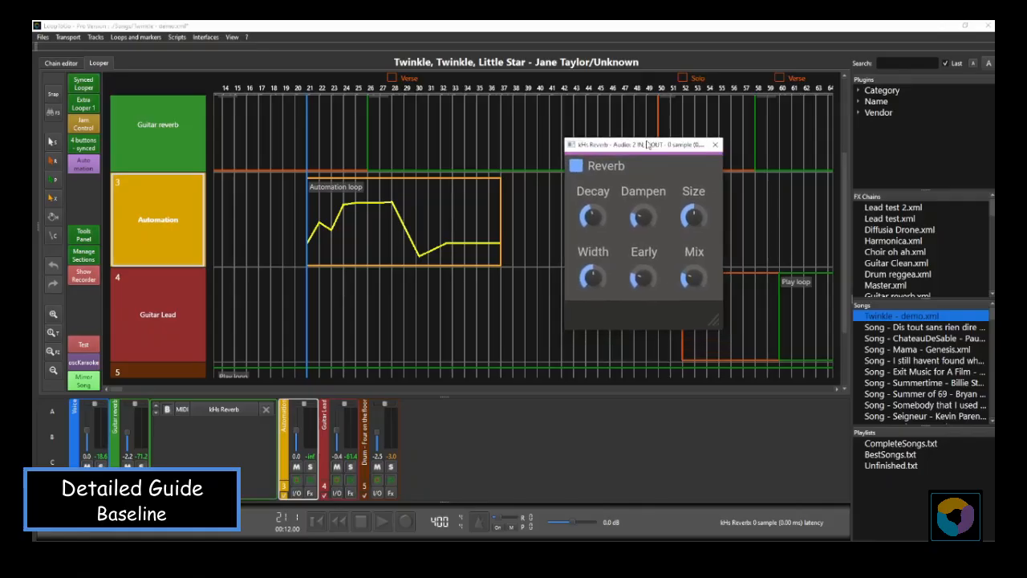
left_click(523, 286)
left_click(286, 283)
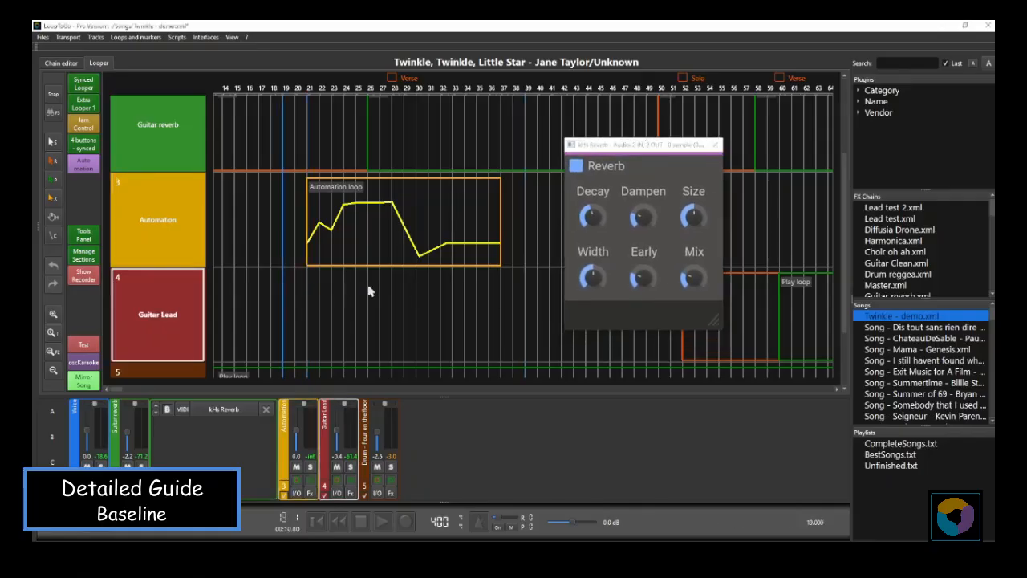
left_click(367, 293)
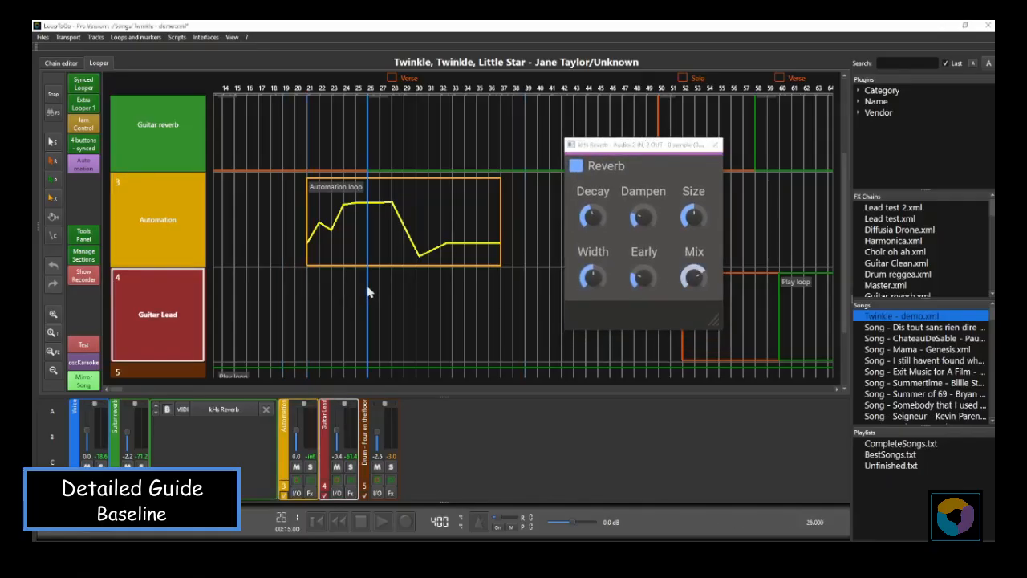
left_click(285, 289)
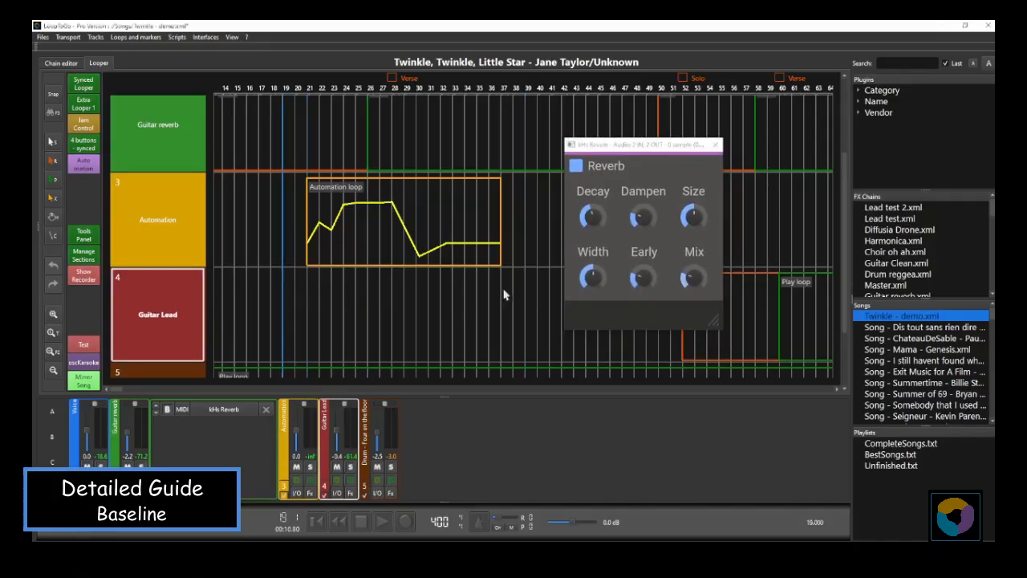
left_click(380, 287)
left_click(526, 296)
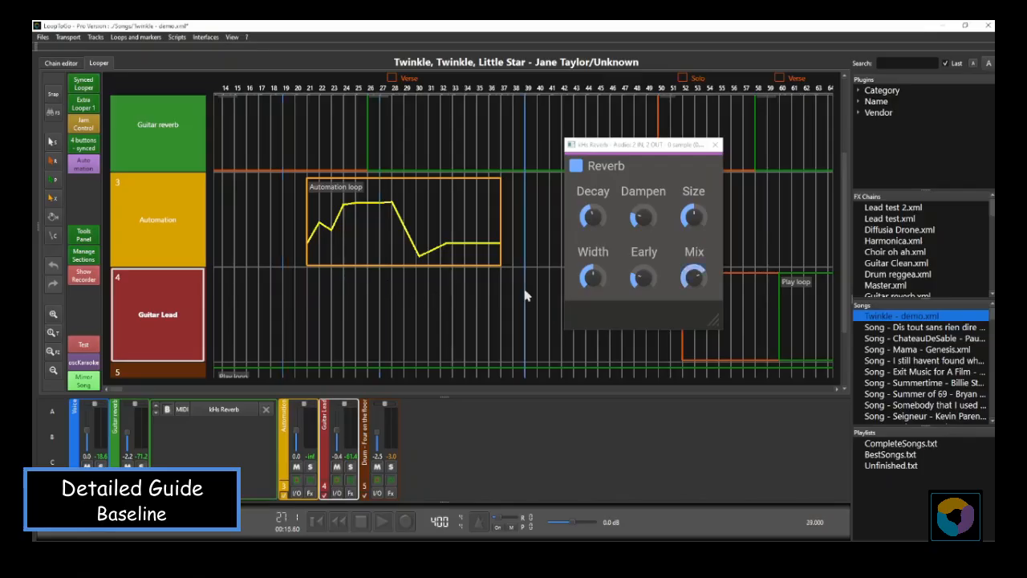
Set the baseline of the reverb Mix curve to 50 and confirm the automation settings.
right_click(393, 205)
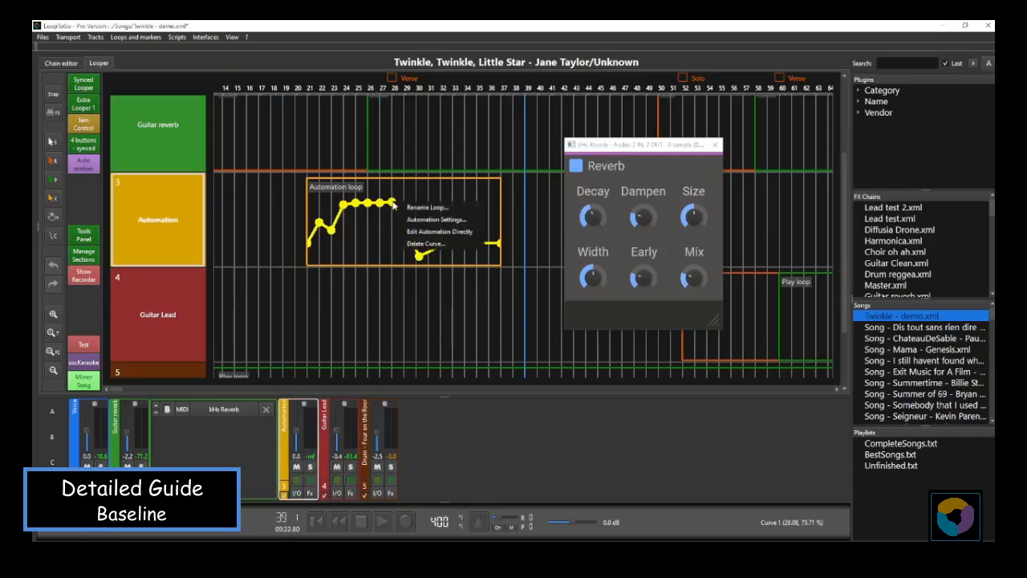
left_click(421, 221)
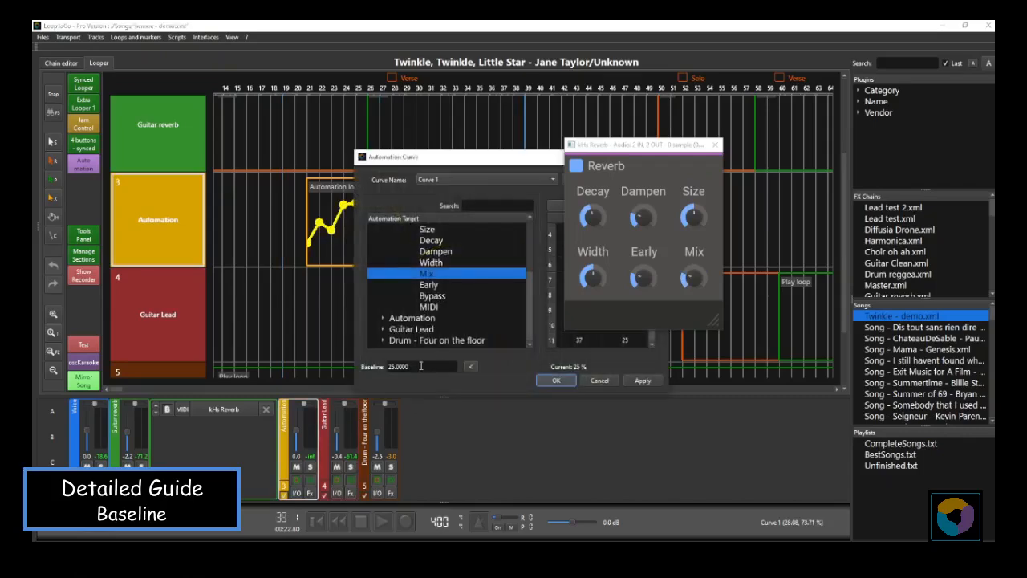
left_click_drag(488, 160, 367, 156)
left_click_drag(293, 359, 260, 359)
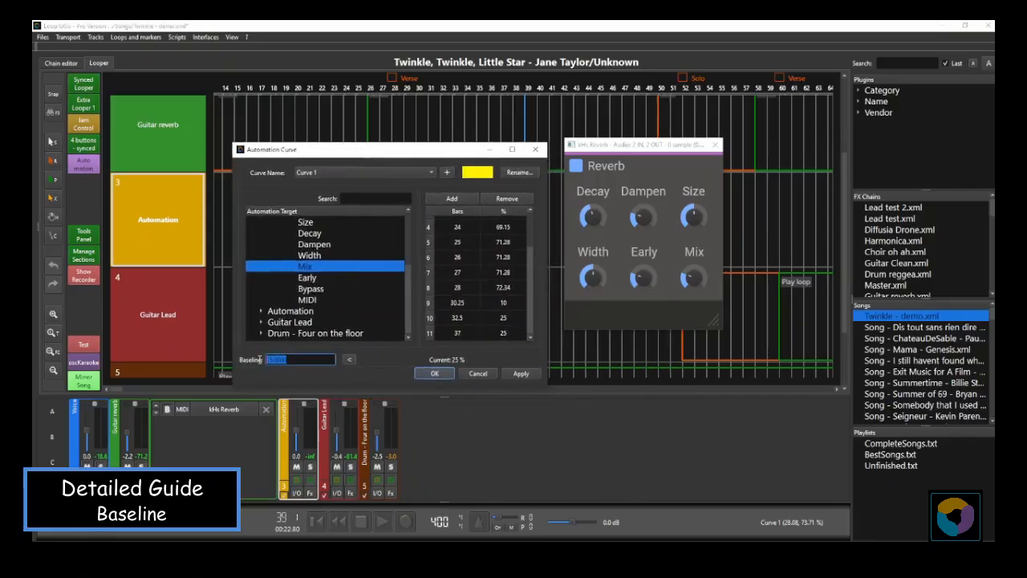
type("50")
left_click(434, 373)
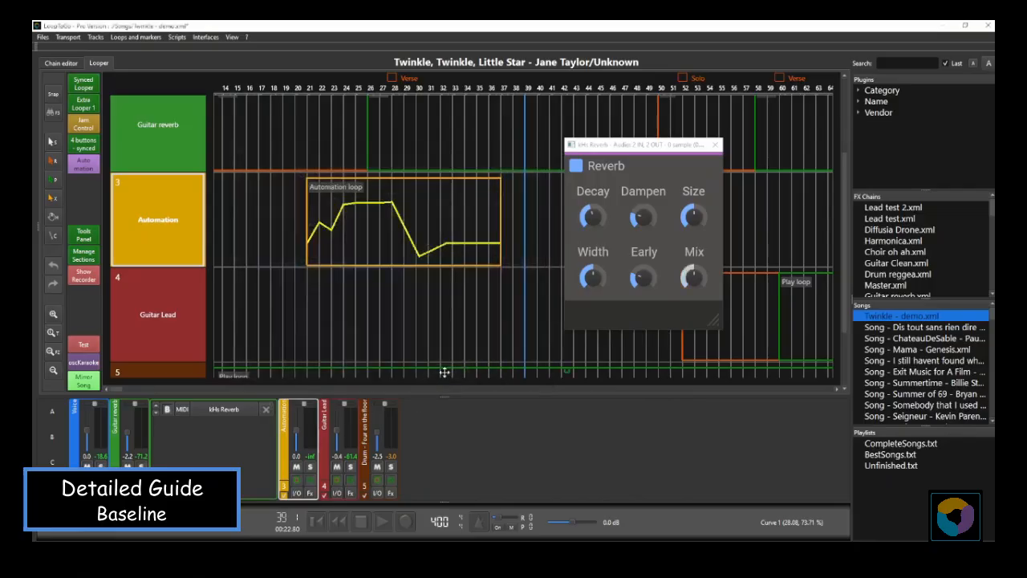
Recheck the reverb's Mix knob with the playhead outside and inside the automation loop, and close the plugin window.
left_click(294, 292)
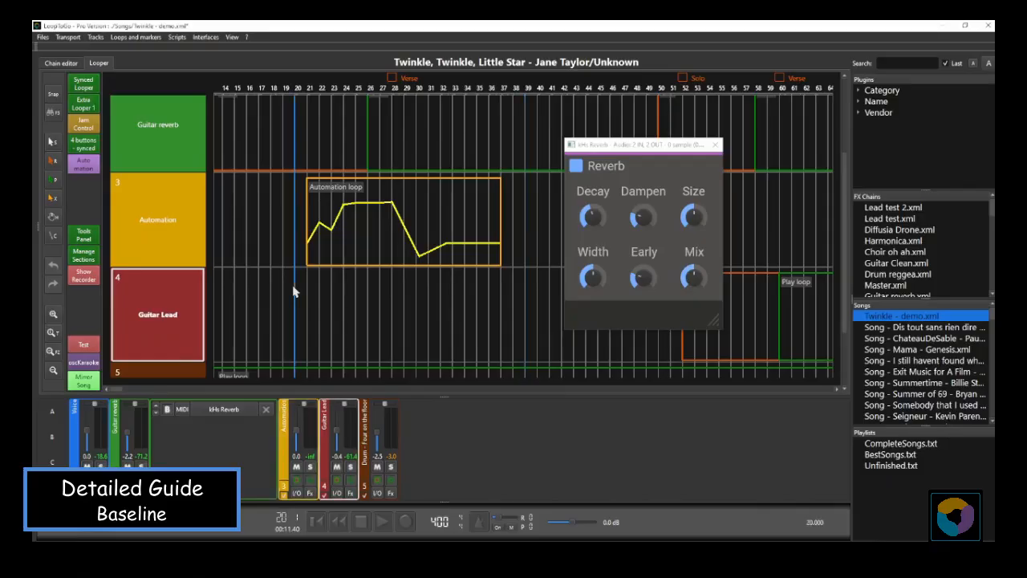
left_click(528, 291)
left_click(453, 297)
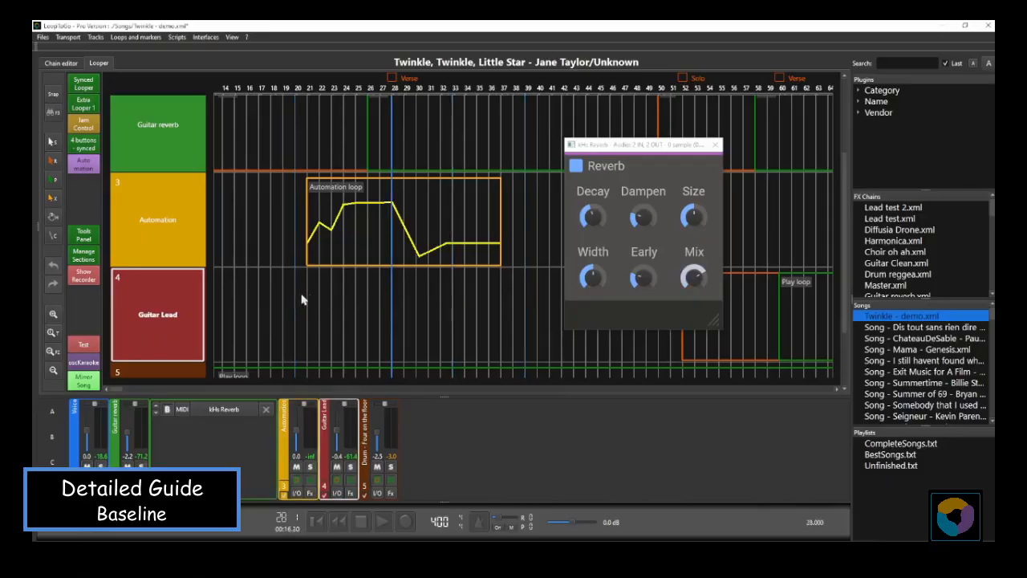
left_click(293, 295)
left_click(403, 289)
left_click(513, 287)
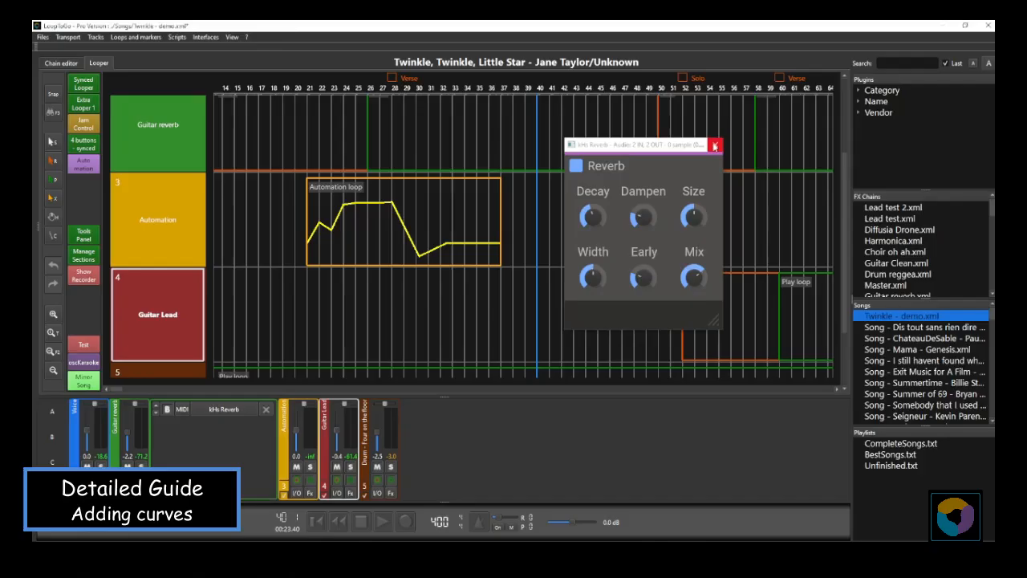
left_click(714, 146)
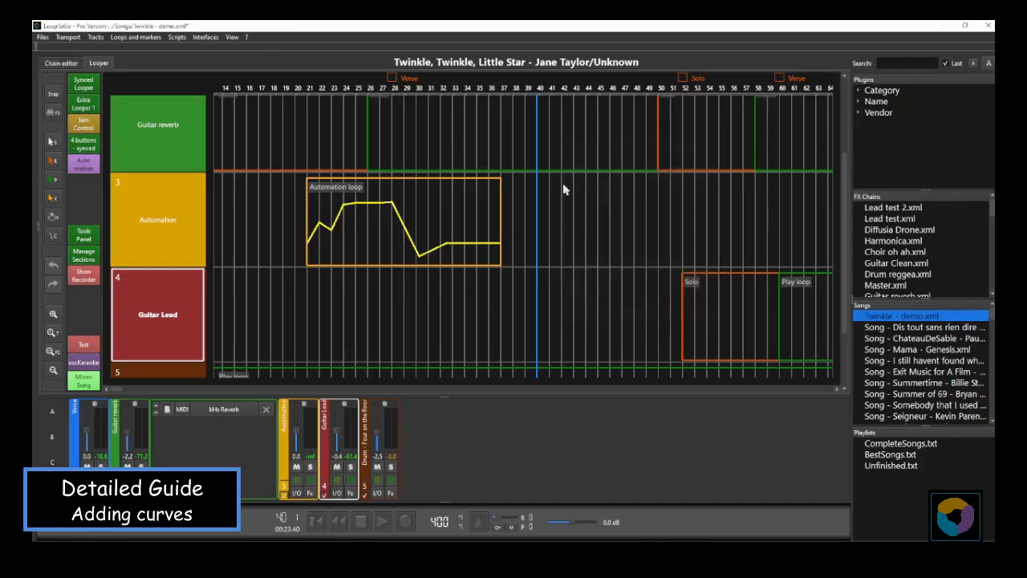
Add a second automation curve to the loop, targeting the Guitar Lead track's Volume.
left_click(432, 195)
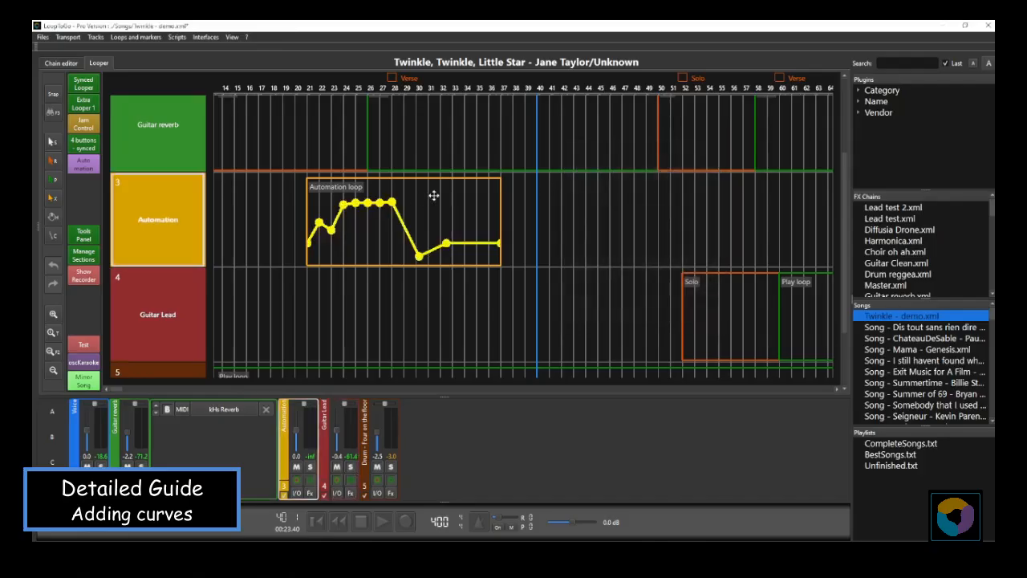
right_click(433, 196)
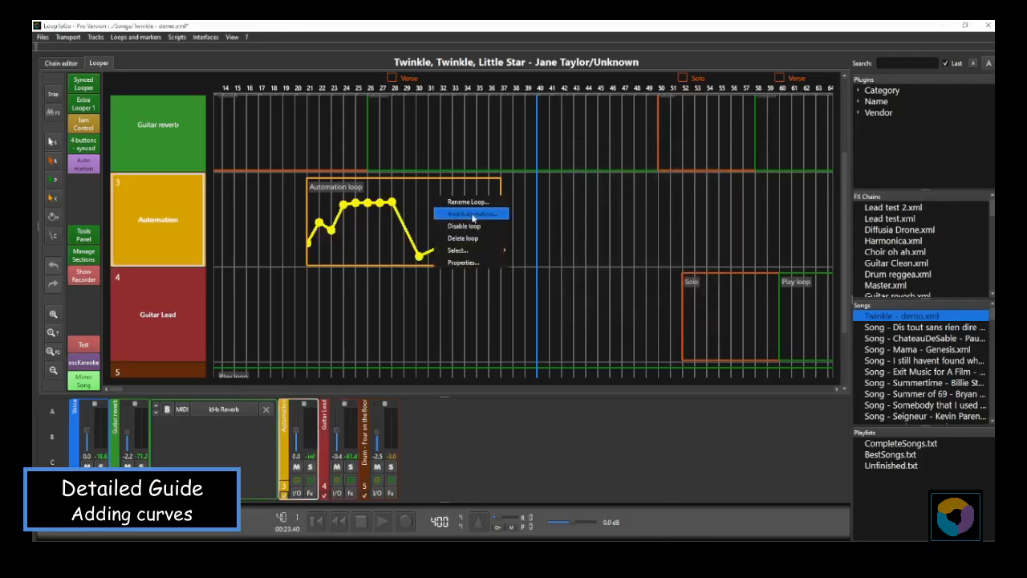
left_click(471, 213)
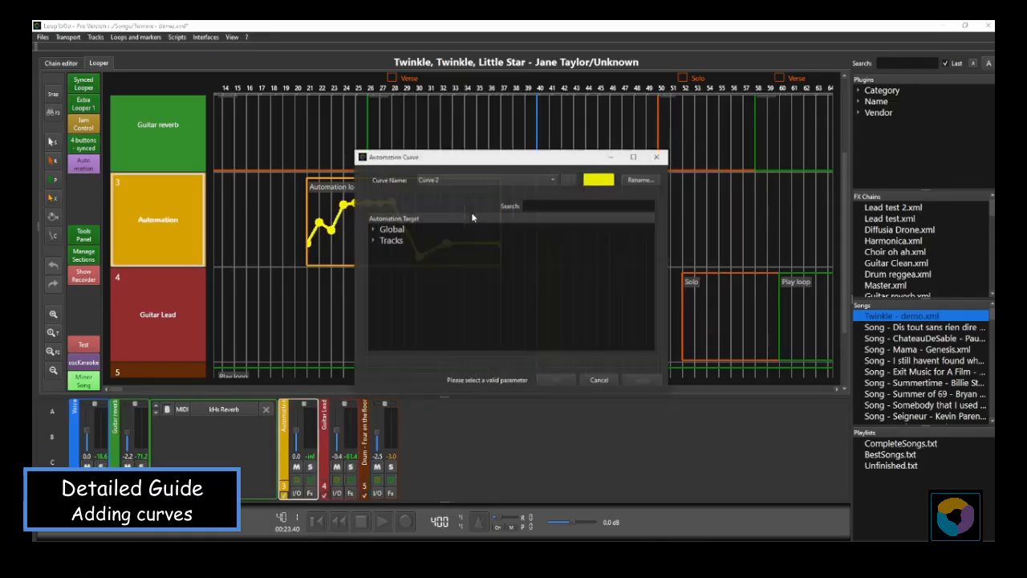
left_click(372, 240)
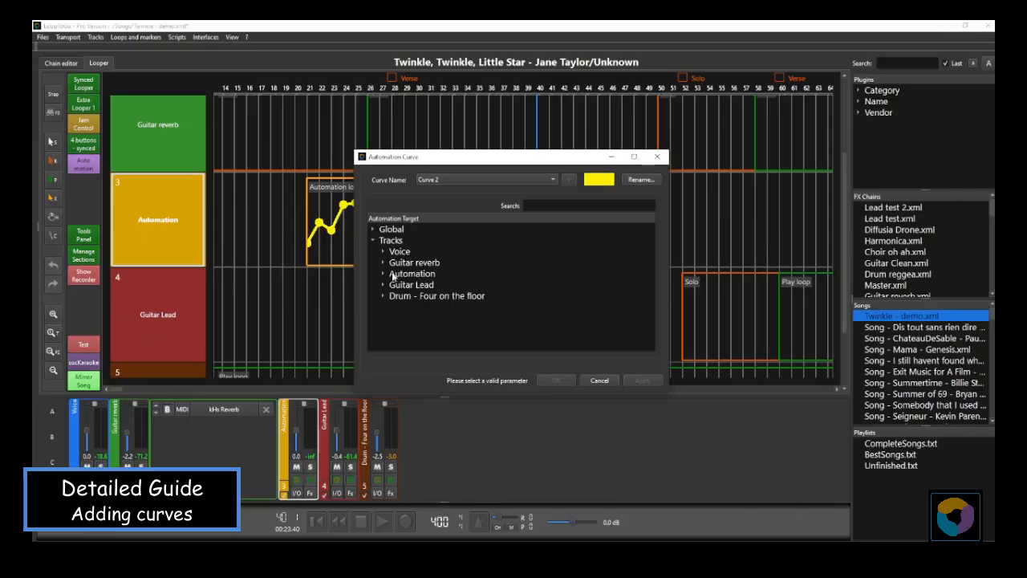
left_click(383, 285)
left_click(409, 296)
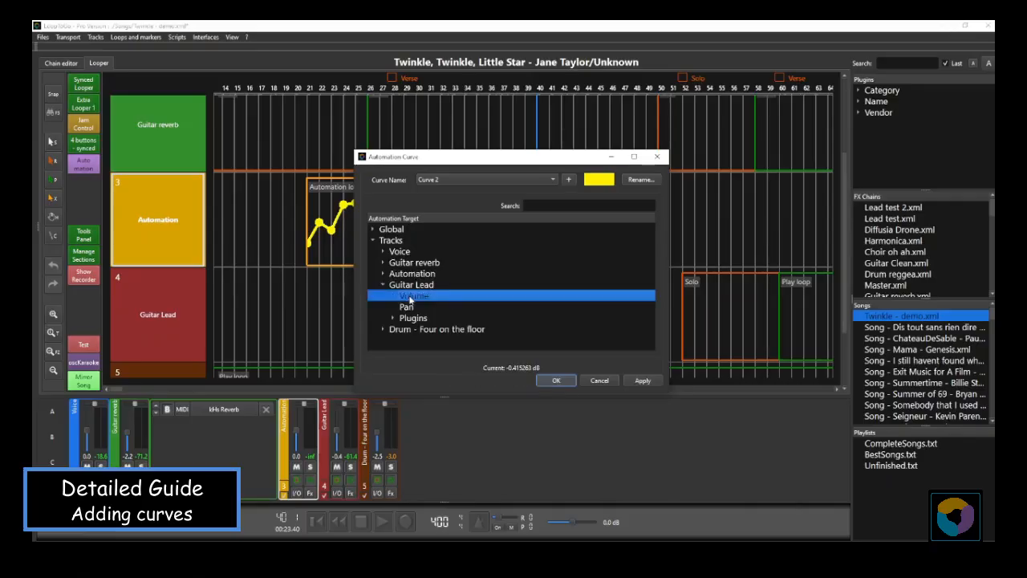
left_click(556, 381)
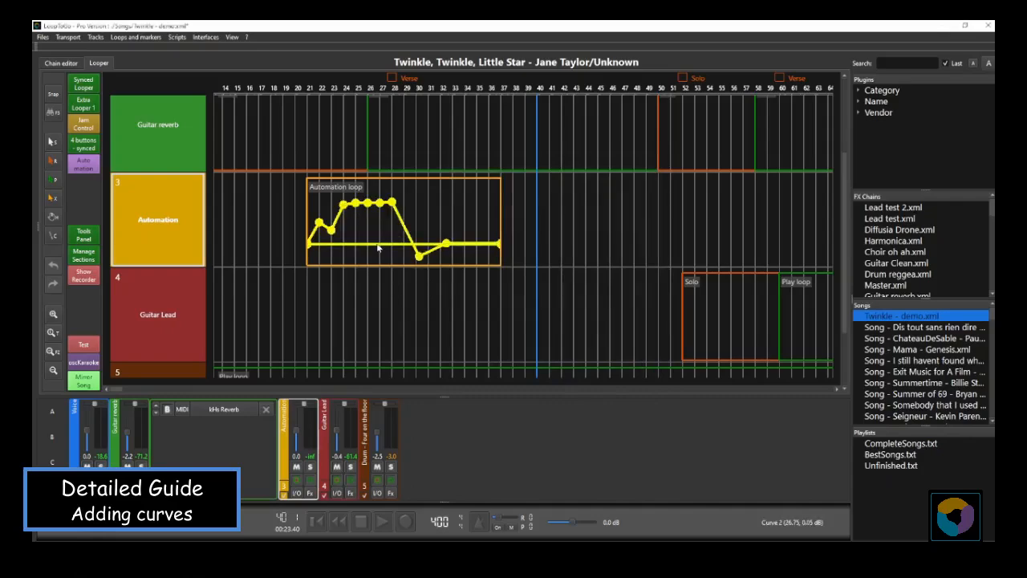
Change the Guitar Lead volume curve's color to purple and apply it.
right_click(378, 246)
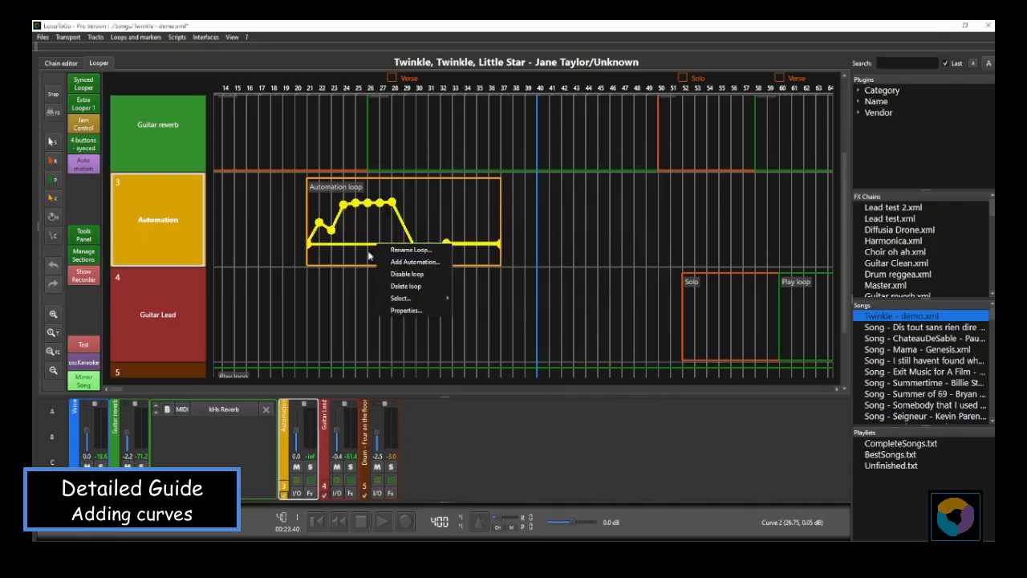
right_click(366, 243)
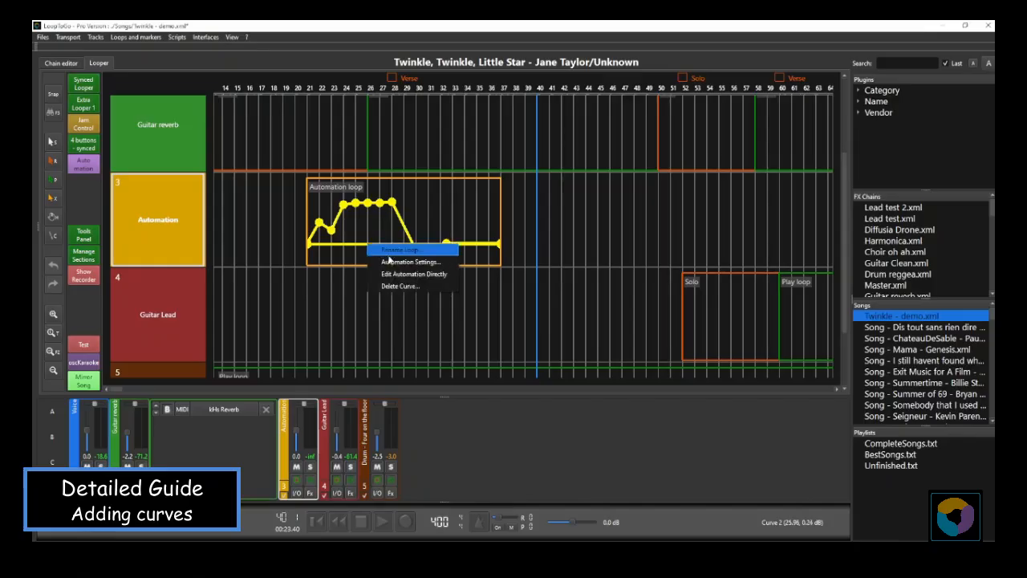
left_click(398, 263)
left_click(603, 180)
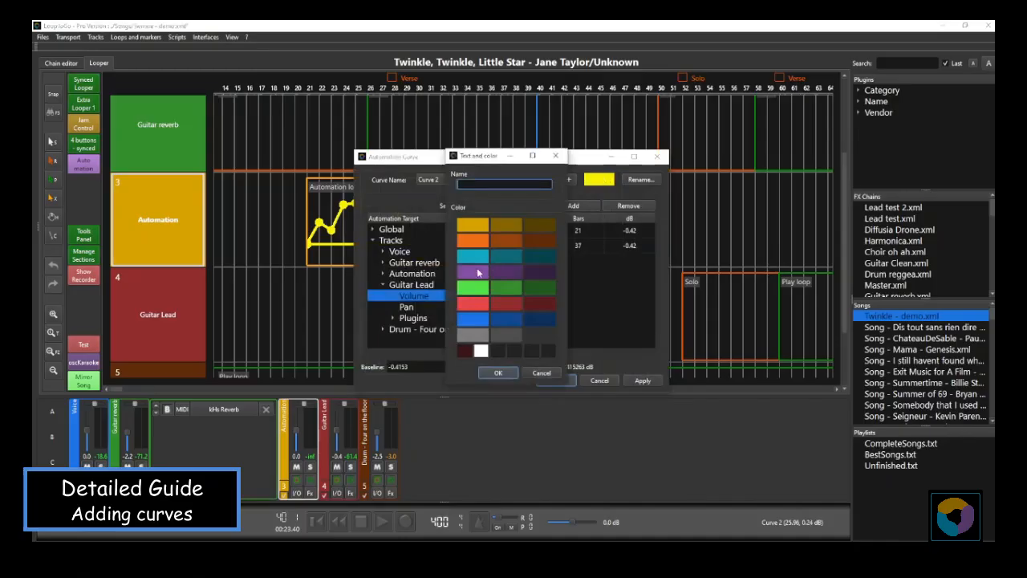
left_click(471, 273)
left_click(498, 373)
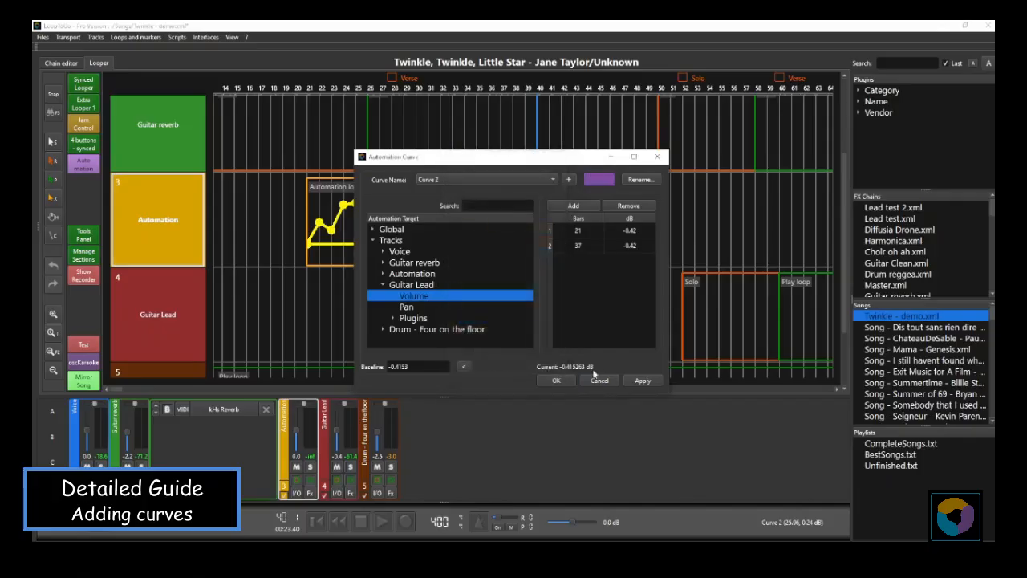
left_click(643, 381)
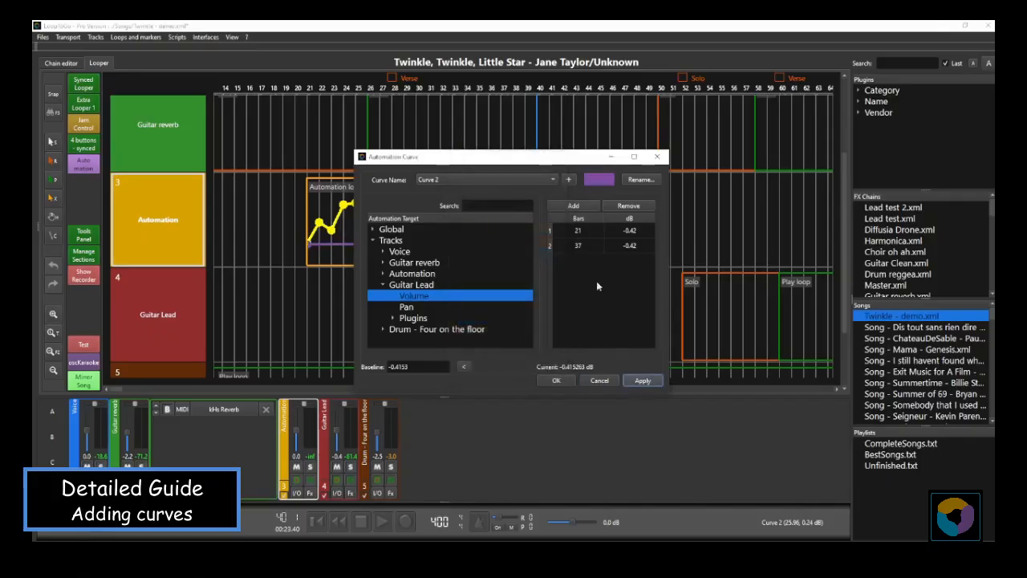
Rename the purple curve as Lead Volume and apply the change.
left_click(641, 180)
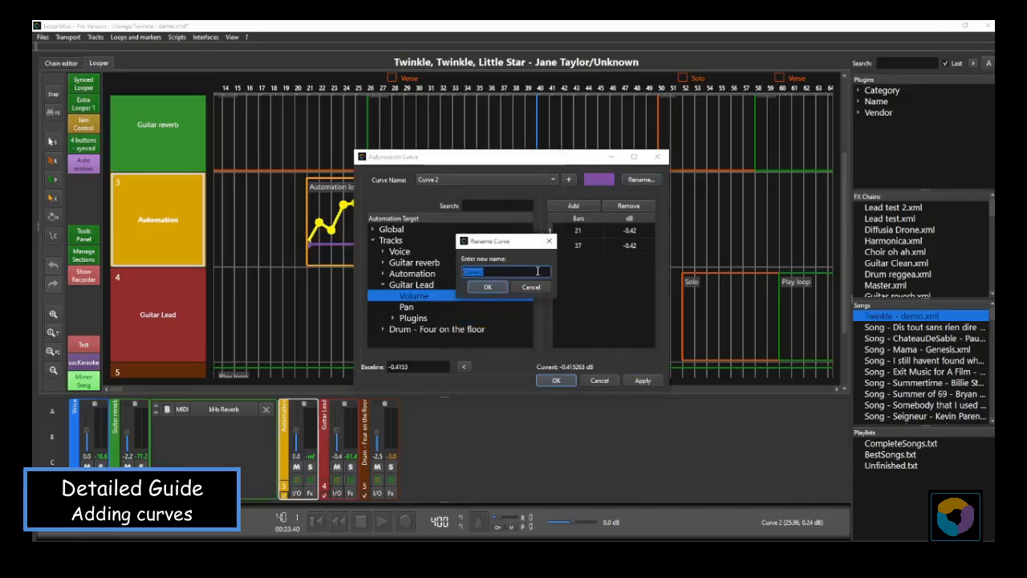
type("Gu")
key("BackSpace")
key("BackSpace")
key("BackSpace")
key("BackSpace")
key("BackSpace")
key("BackSpace")
left_click(487, 286)
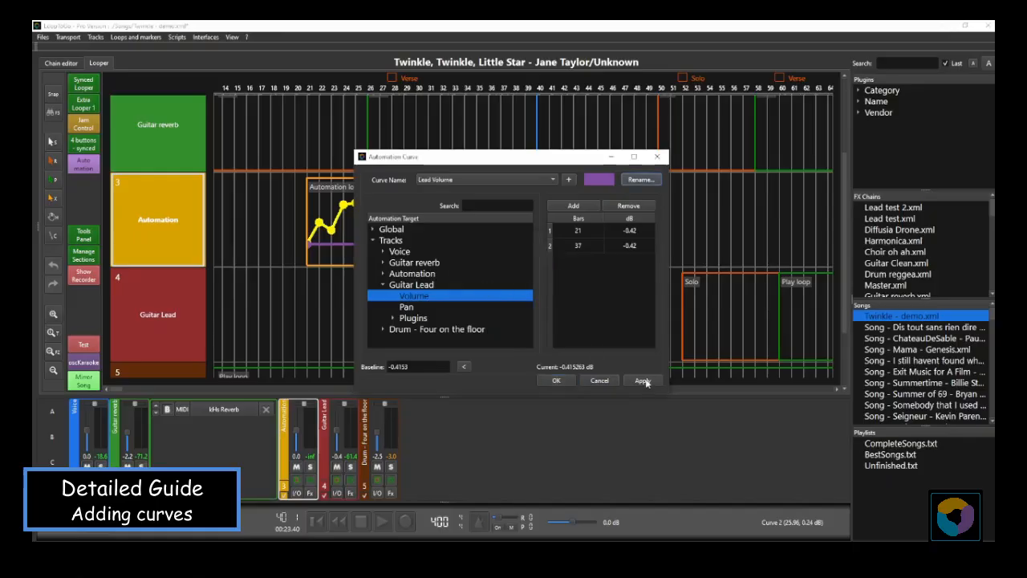
left_click(644, 381)
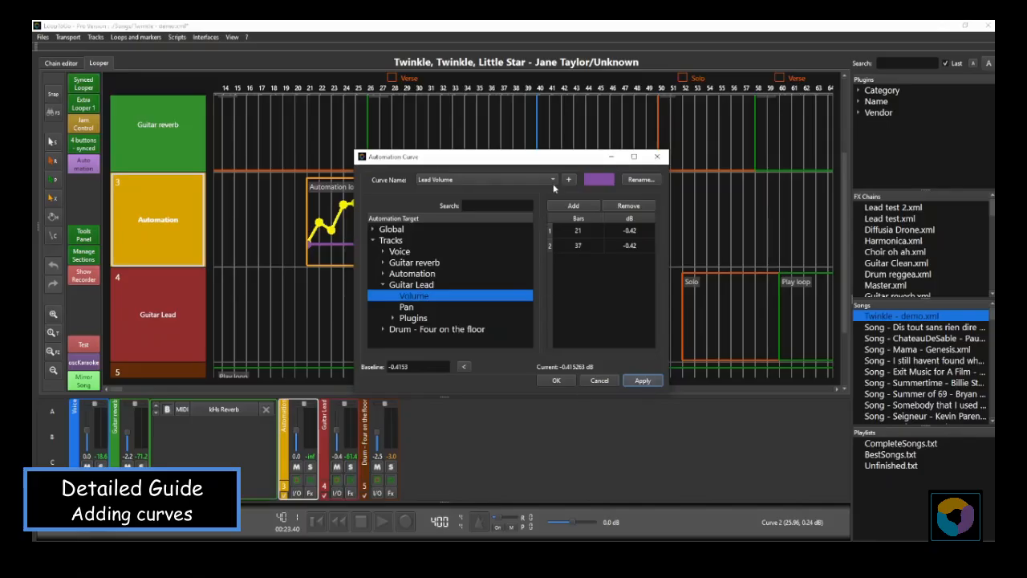
Switch to Curve 1, which controls the reverb's Mix, and rename it as Guitar Reverb.
left_click_drag(528, 158, 682, 123)
left_click(656, 140)
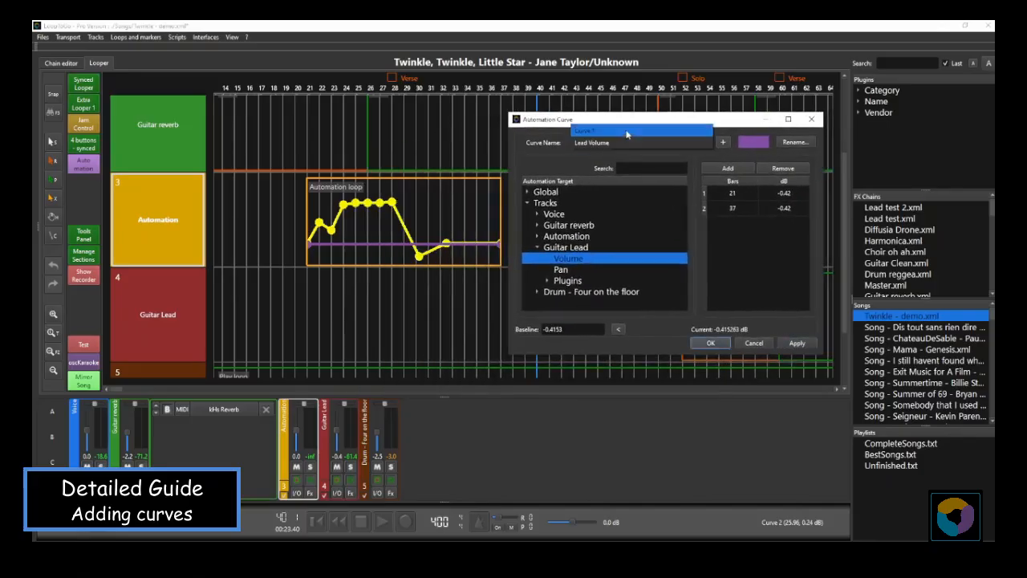
left_click(627, 133)
left_click(795, 142)
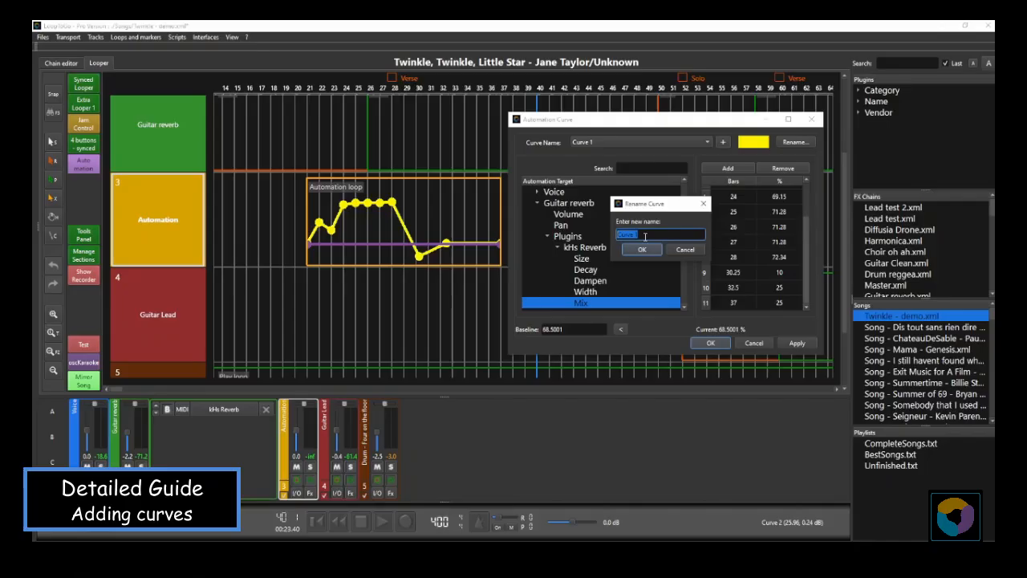
type("G")
left_click(640, 249)
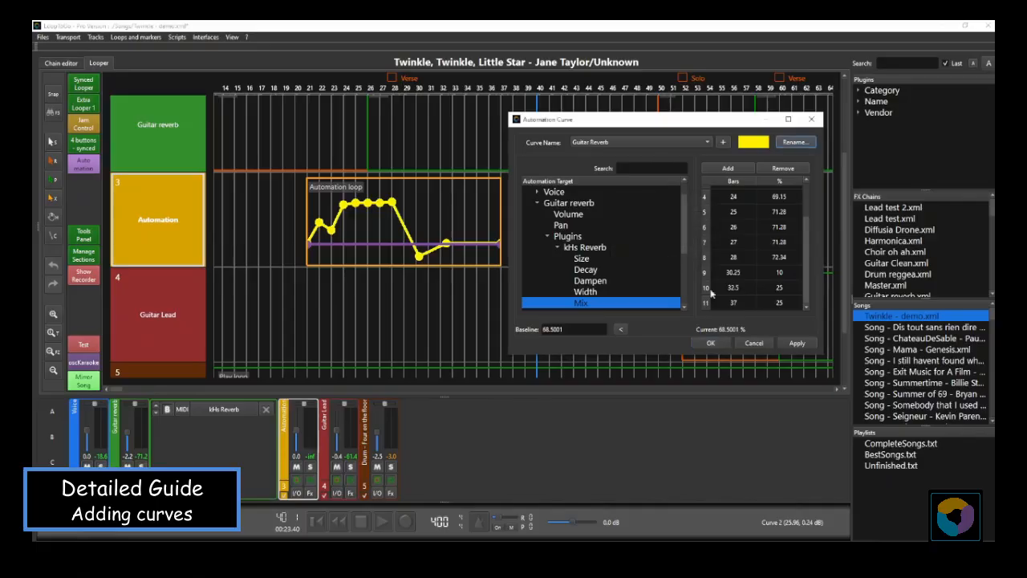
Change the Guitar Reverb curve's color to light red and apply it.
left_click(761, 145)
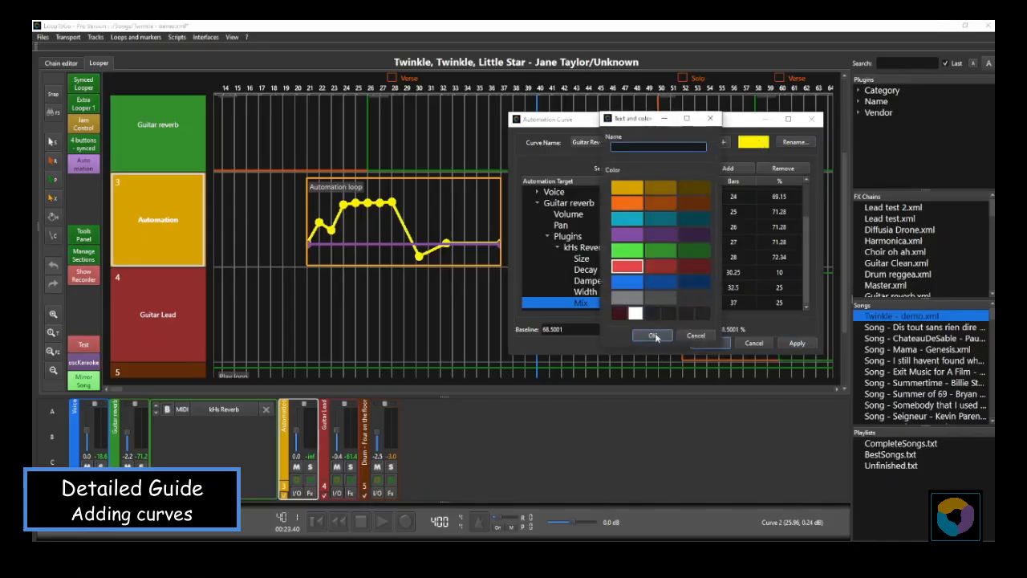
left_click(655, 334)
left_click(797, 343)
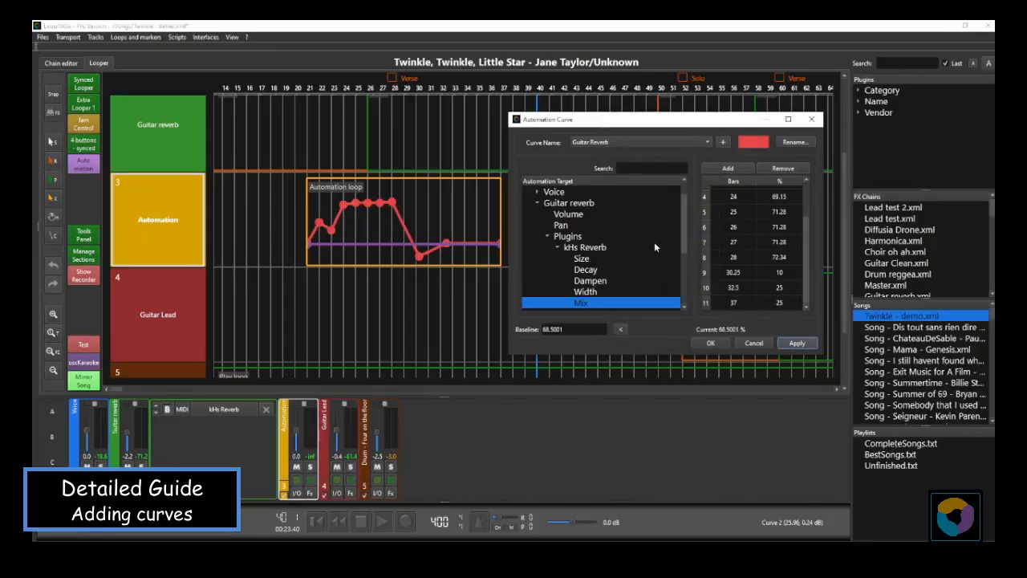
Add a third automation curve to the loop, targeting the Guitar Lead track's Pan, and apply it.
left_click(722, 142)
left_click_drag(807, 224, 814, 272)
left_click(562, 282)
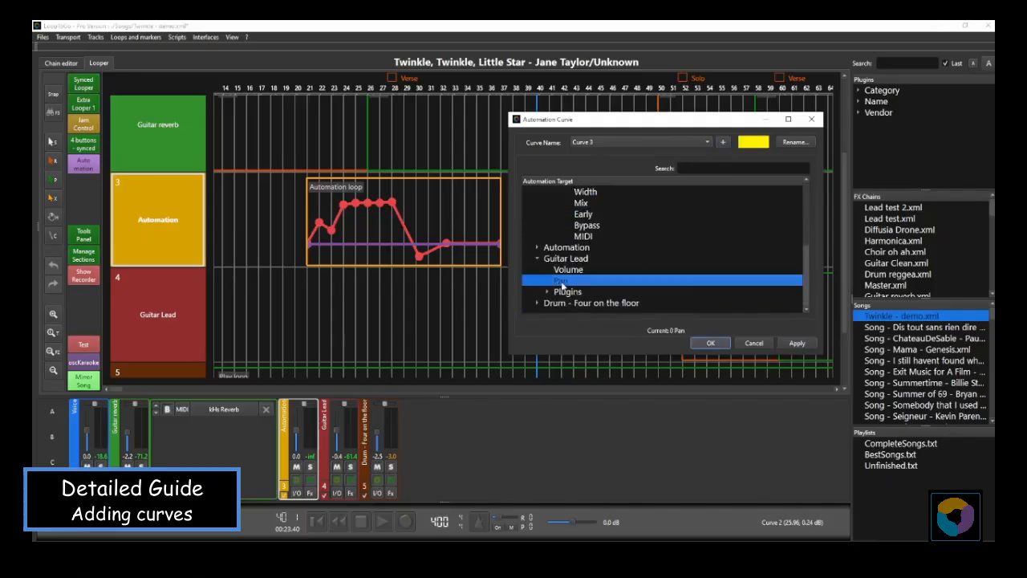
left_click(796, 344)
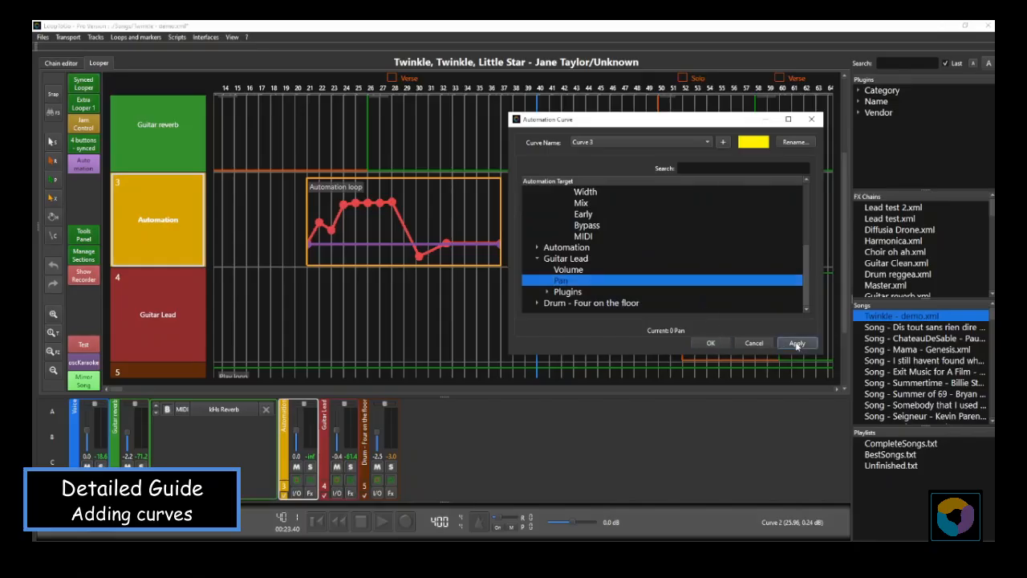
Change the Guitar Lead pan curve's color to turquoise and apply it.
left_click(756, 145)
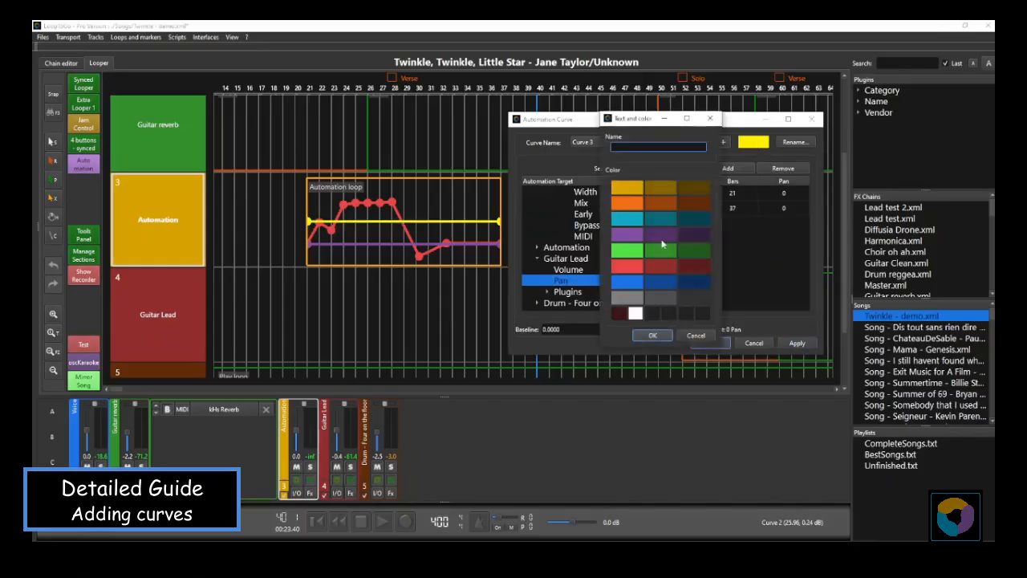
left_click(633, 219)
left_click(652, 335)
left_click(811, 344)
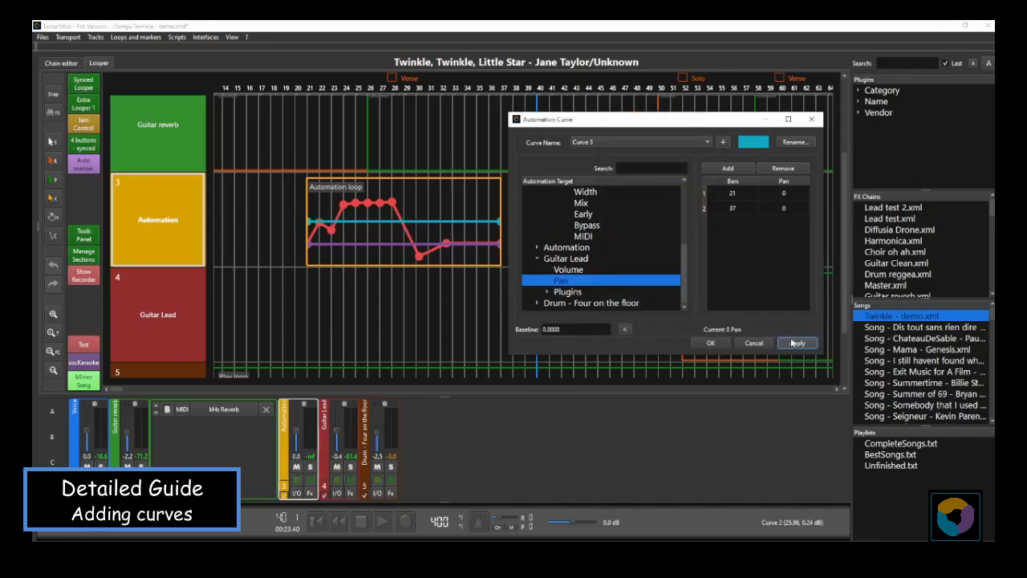
Rename the turquoise curve as Lead Pan, apply the change, and close the curve settings.
left_click(795, 142)
type("Lead Pan")
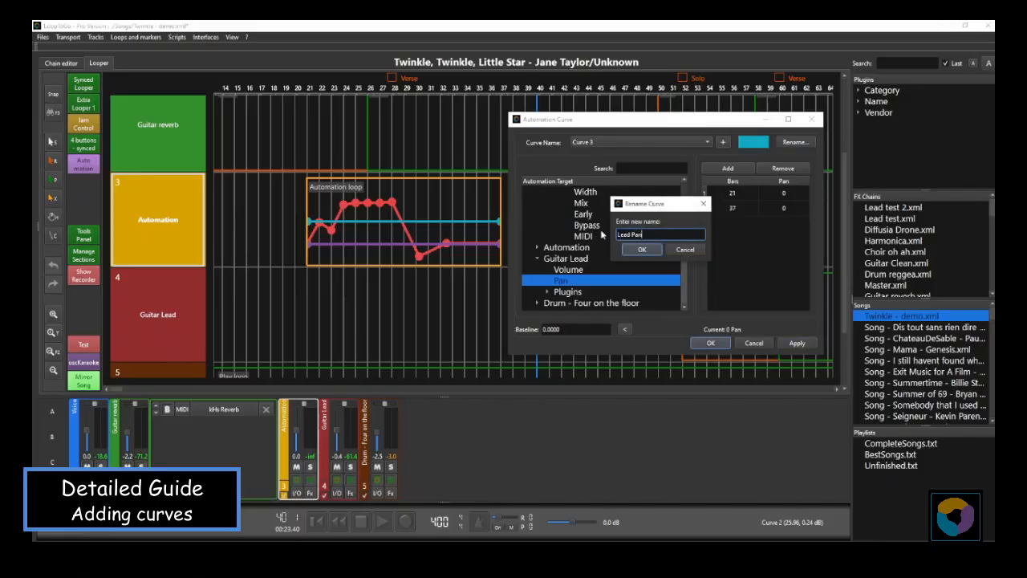
left_click(644, 250)
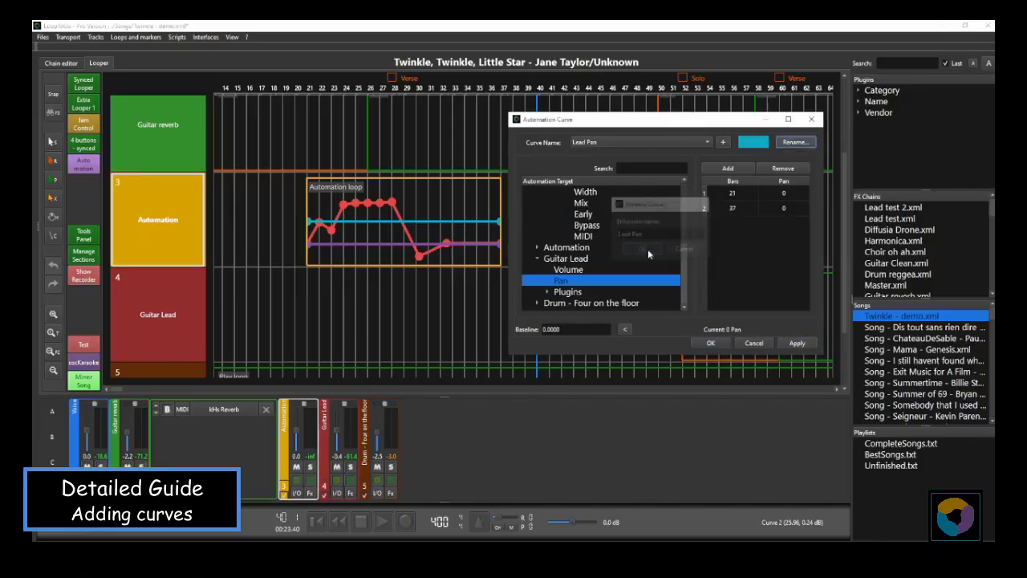
left_click(796, 343)
left_click(710, 342)
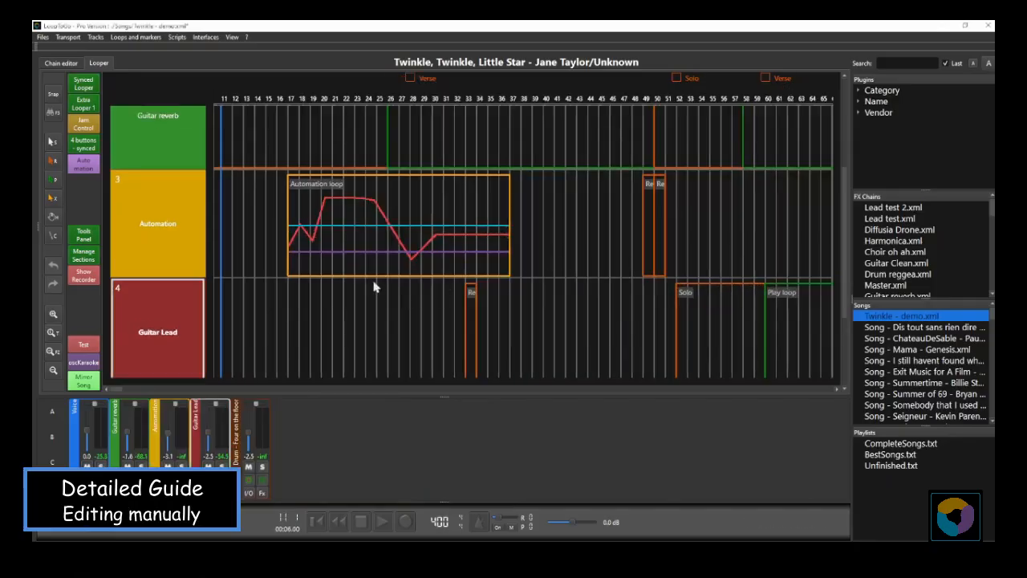
Edit the Lead Pan curve directly, drawing an early hump that falls to a low plateau across the loop, and exit editing.
mouse_move(362, 254)
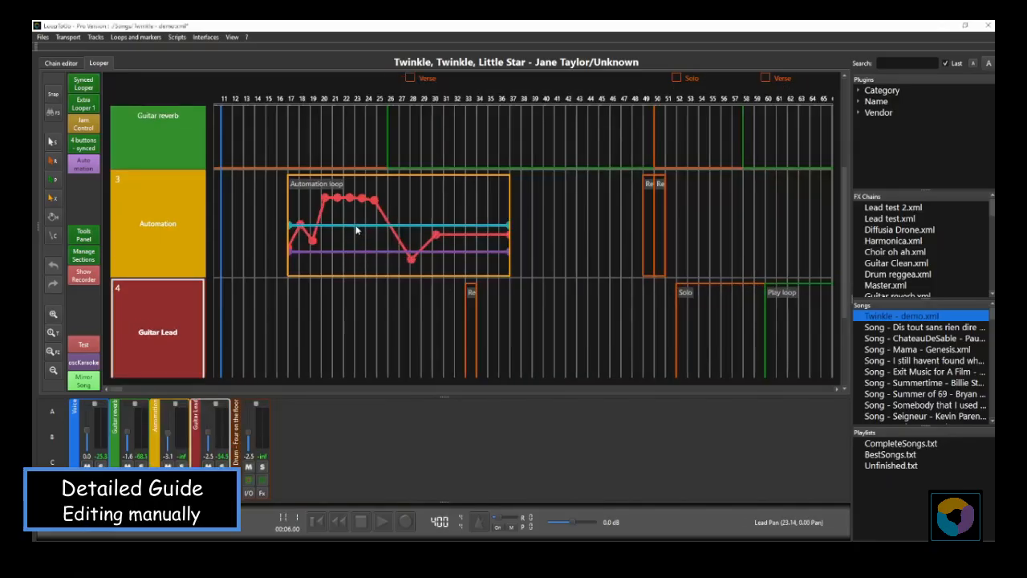
right_click(356, 230)
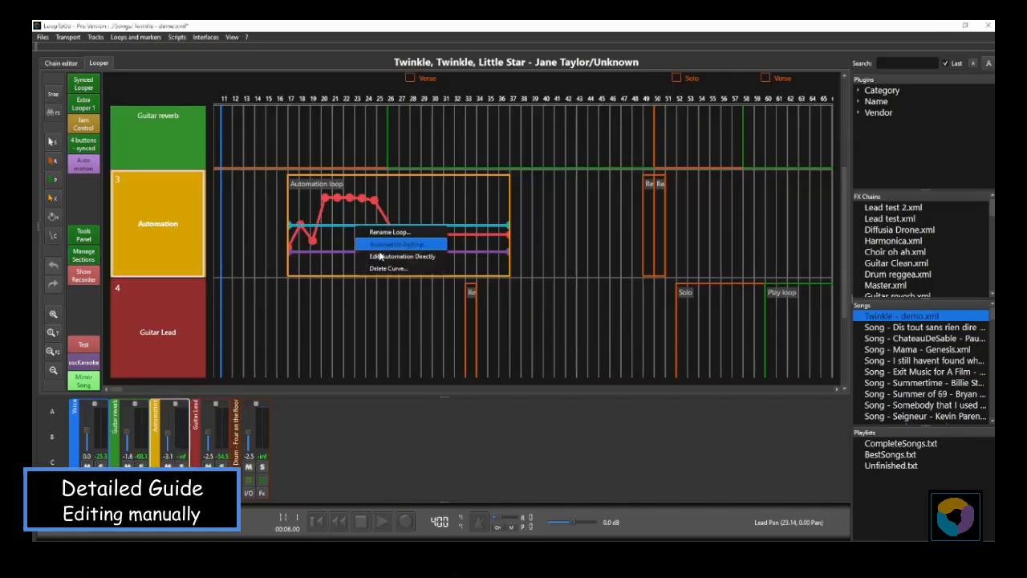
left_click(380, 256)
mouse_move(294, 221)
left_mouse_down()
mouse_move(299, 208)
mouse_move(353, 199)
mouse_move(433, 250)
mouse_move(521, 251)
left_mouse_up()
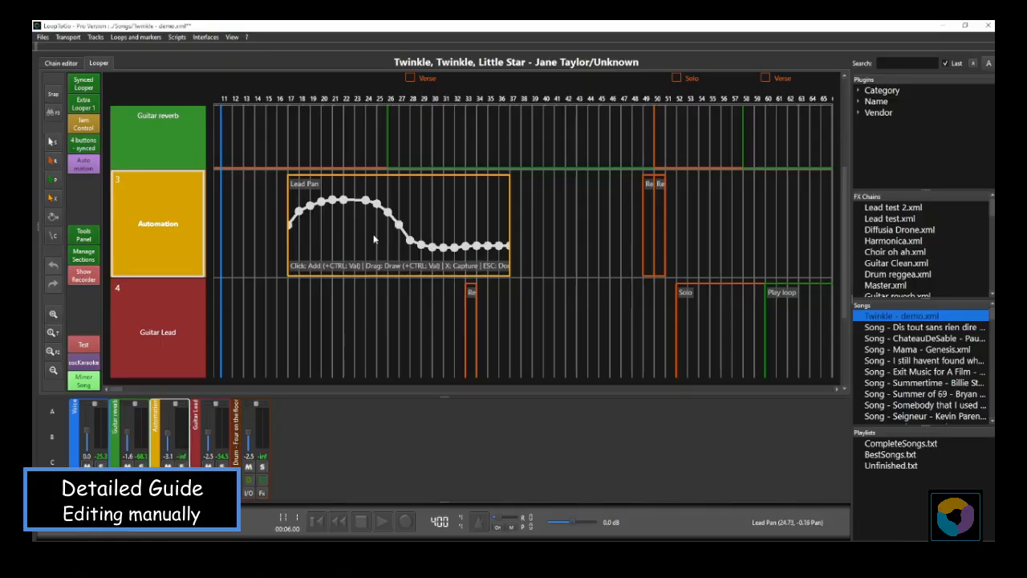
key("Escape")
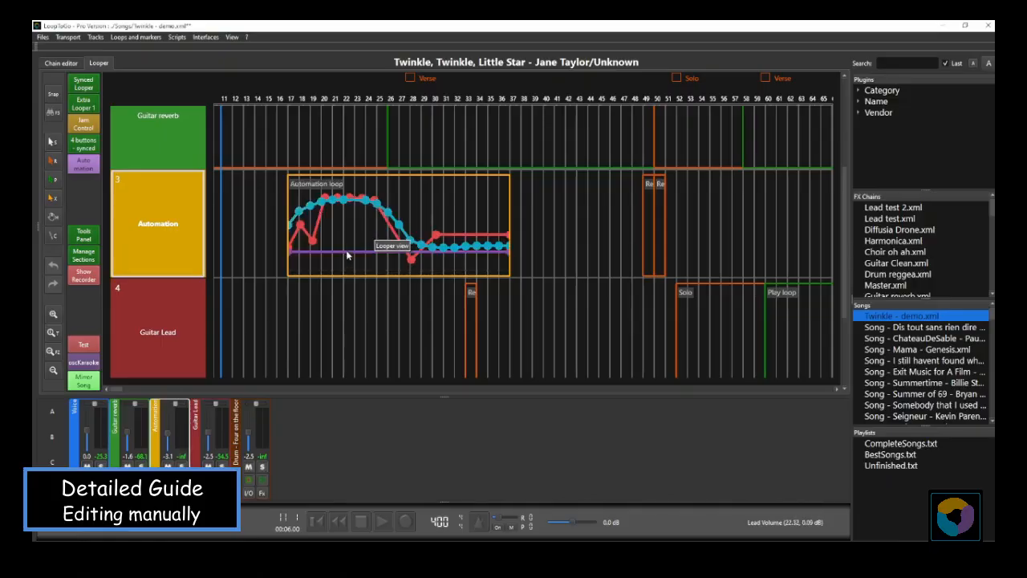
Draw the Lead Volume curve directly as a high plateau falling off after bar 31, raise its starting point to the plateau, and exit editing.
right_click(348, 255)
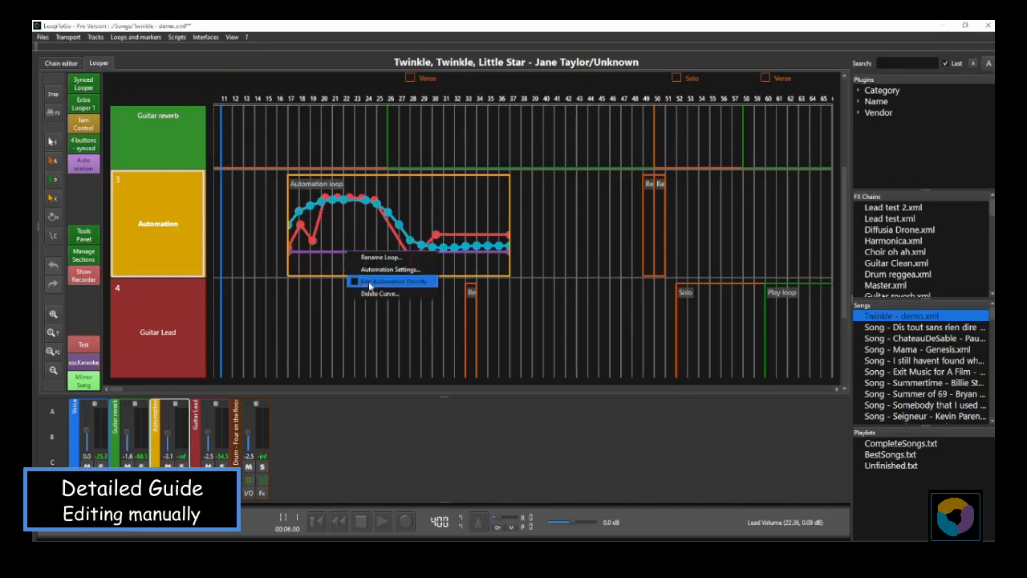
left_click(368, 281)
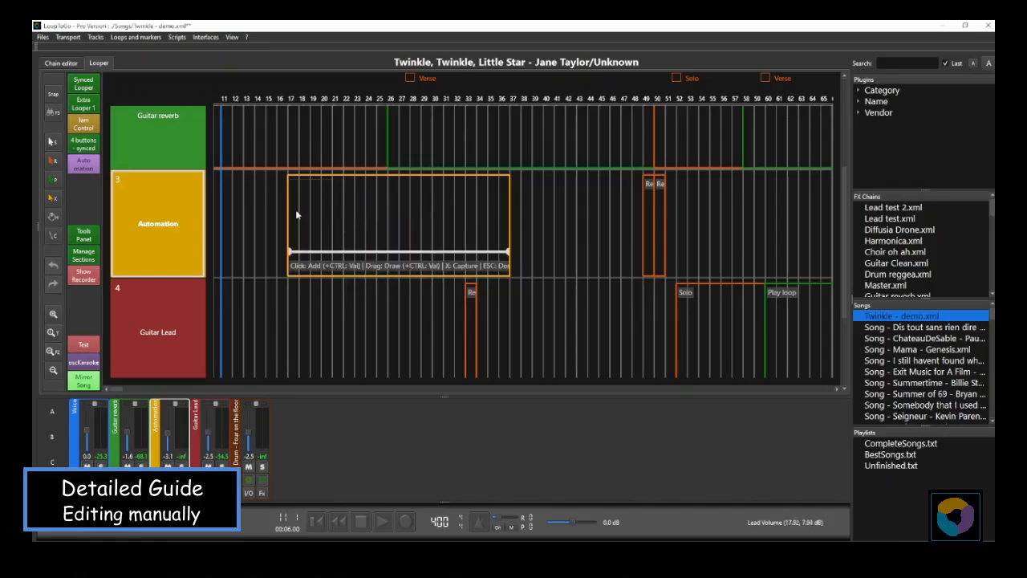
mouse_move(295, 205)
left_mouse_down()
mouse_move(440, 204)
mouse_move(472, 251)
mouse_move(510, 269)
left_mouse_up()
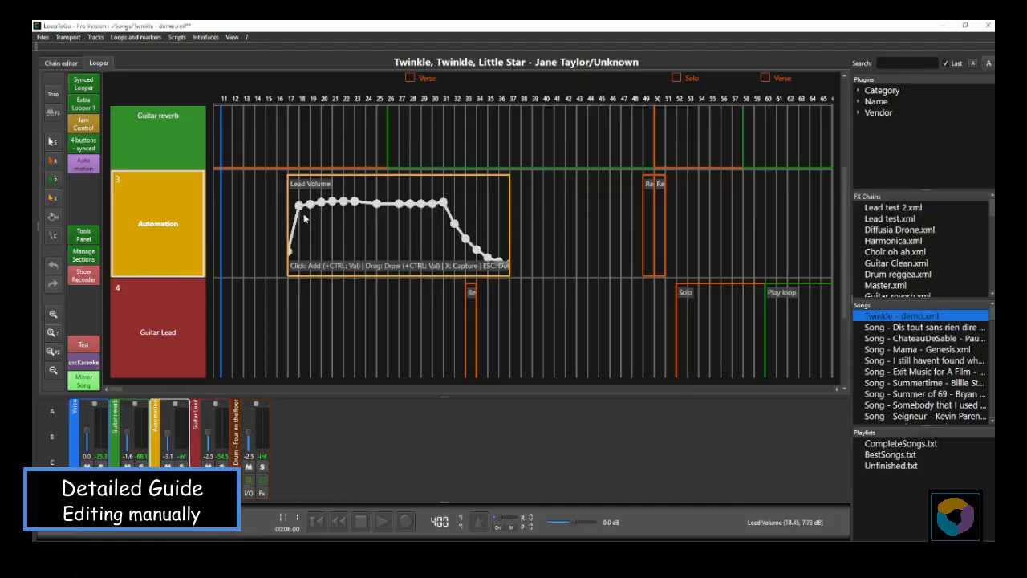
left_click(271, 211)
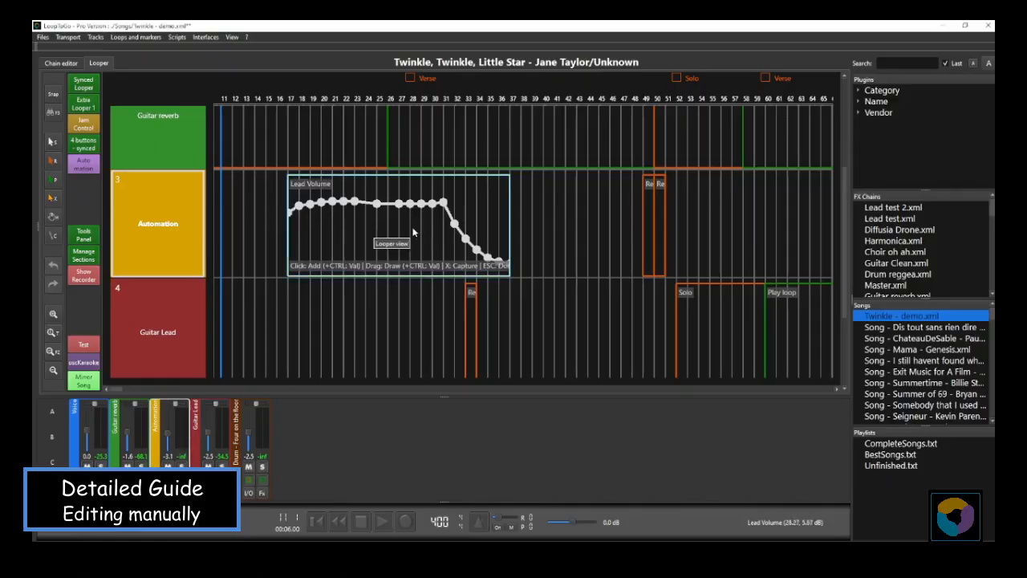
key("Escape")
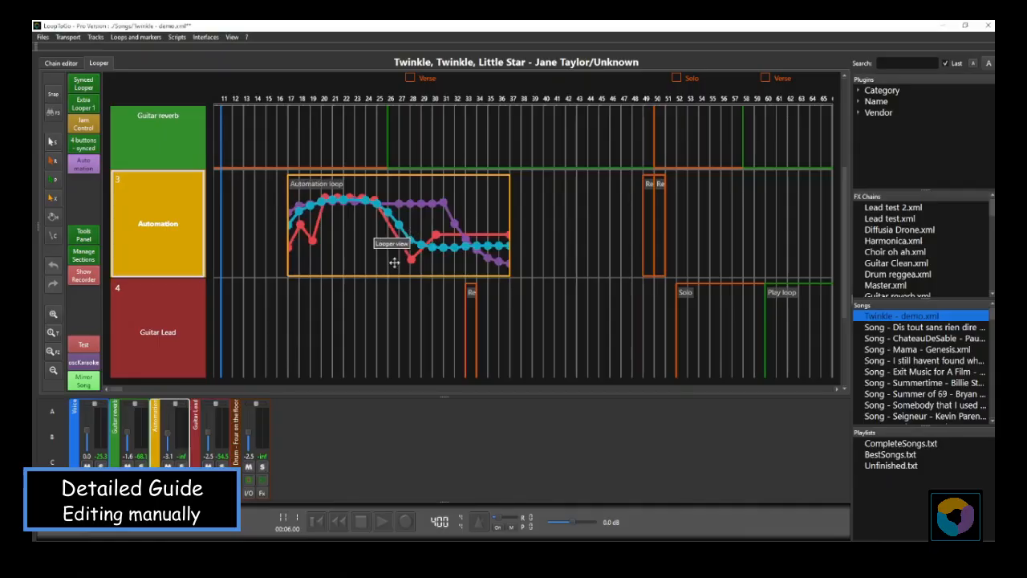
Reopen the Lead Volume curve for direct editing and lower its points at bars 22 through 26 individually.
right_click(419, 207)
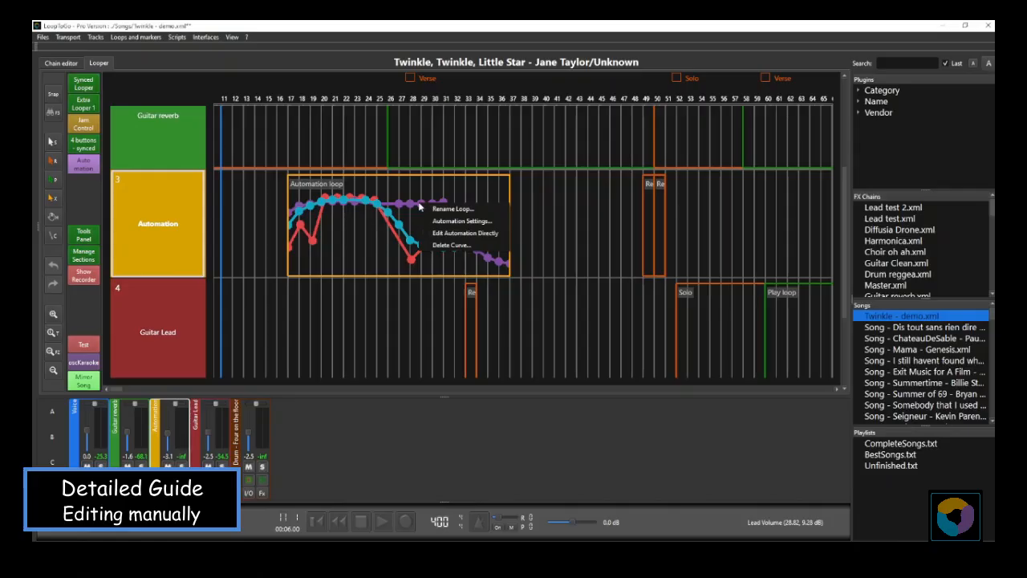
left_click(442, 234)
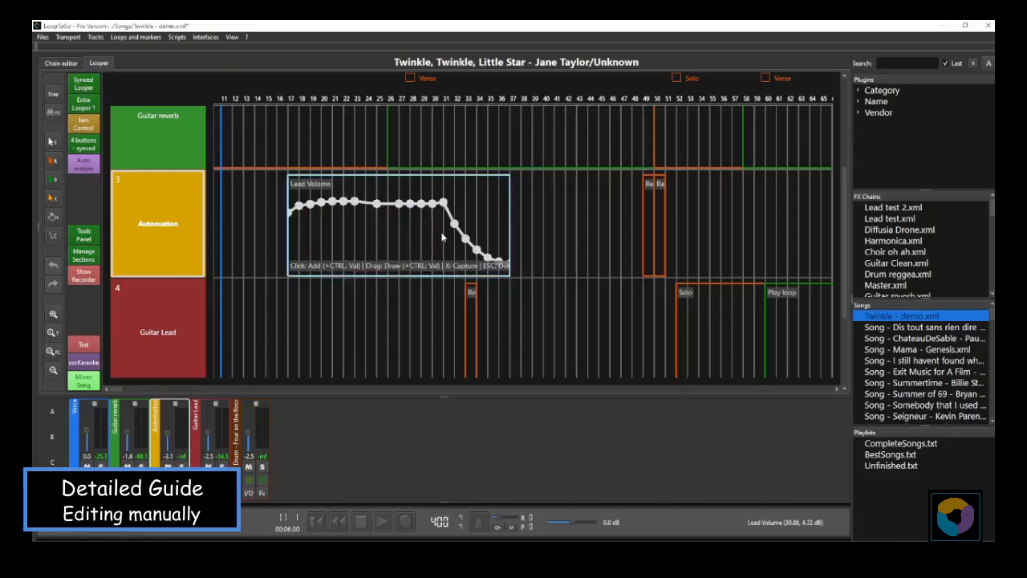
left_click(389, 228)
left_click(344, 222)
left_click(355, 221)
left_click(365, 221)
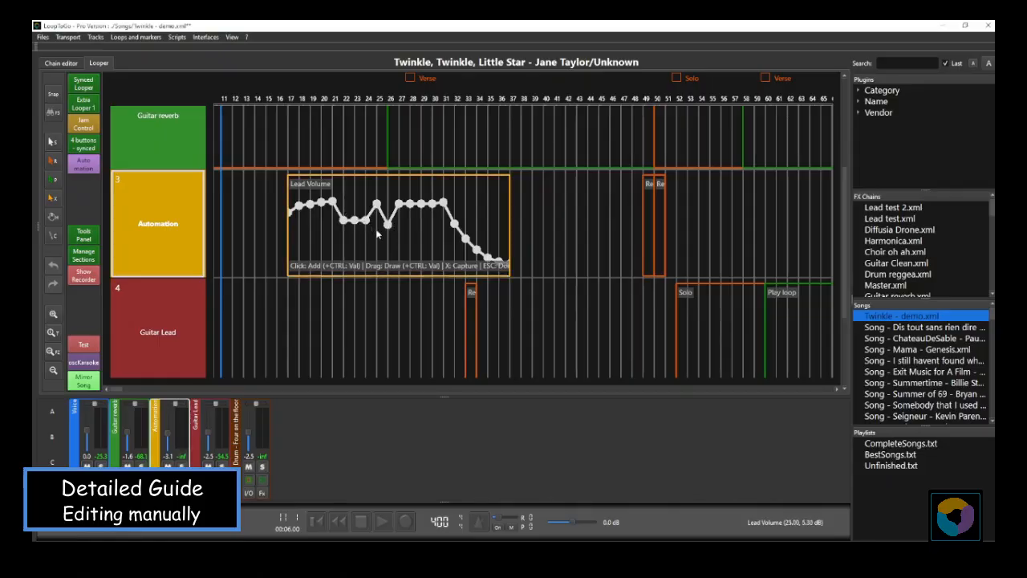
left_click(378, 237)
Reshape the Lead Volume curve with a straight rise from bar 25 to 29, a lower point at bar 21, and no point at bar 31.
scroll(377, 237, "down", 2)
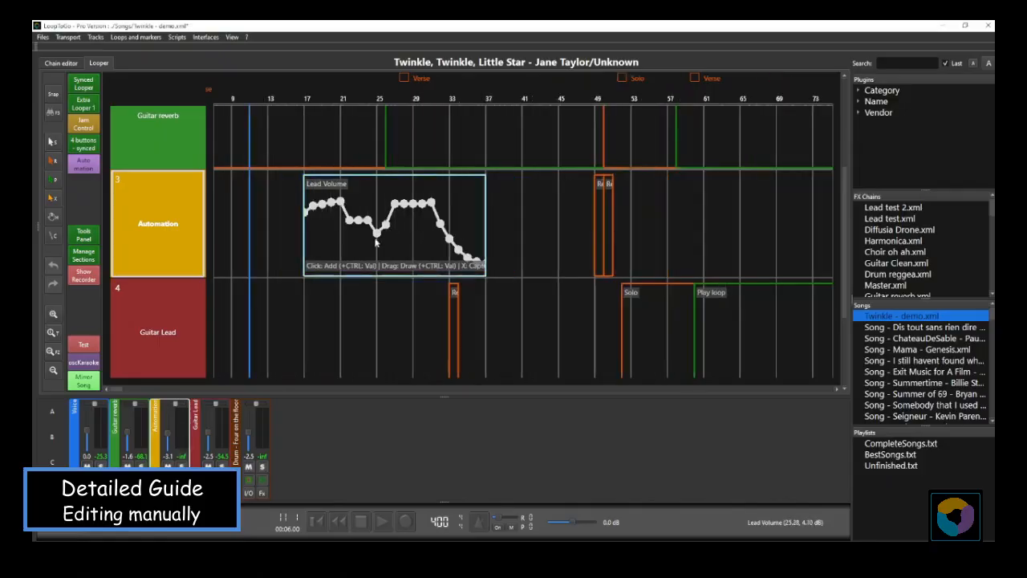
left_click_drag(376, 242, 420, 211)
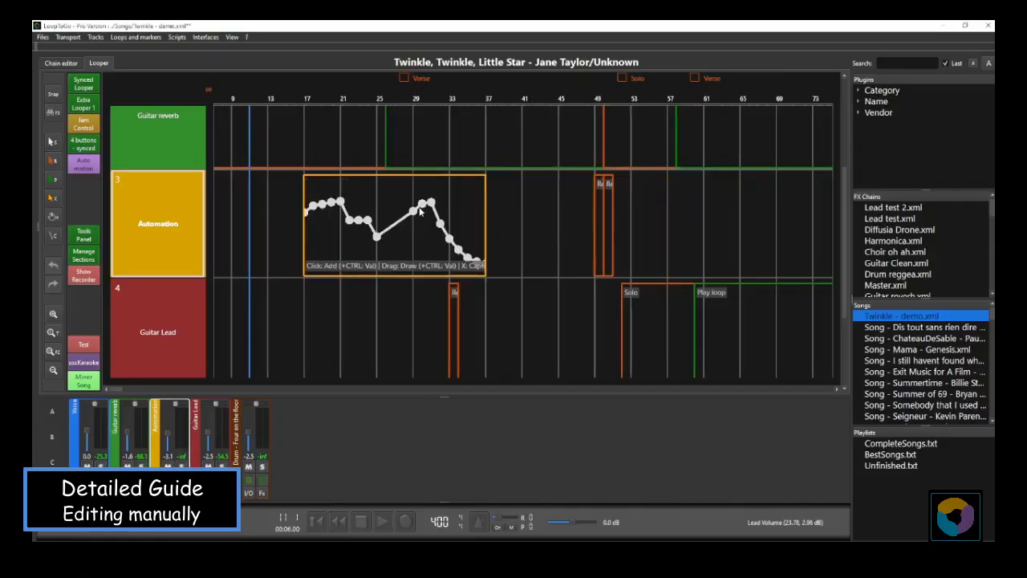
left_click(340, 231)
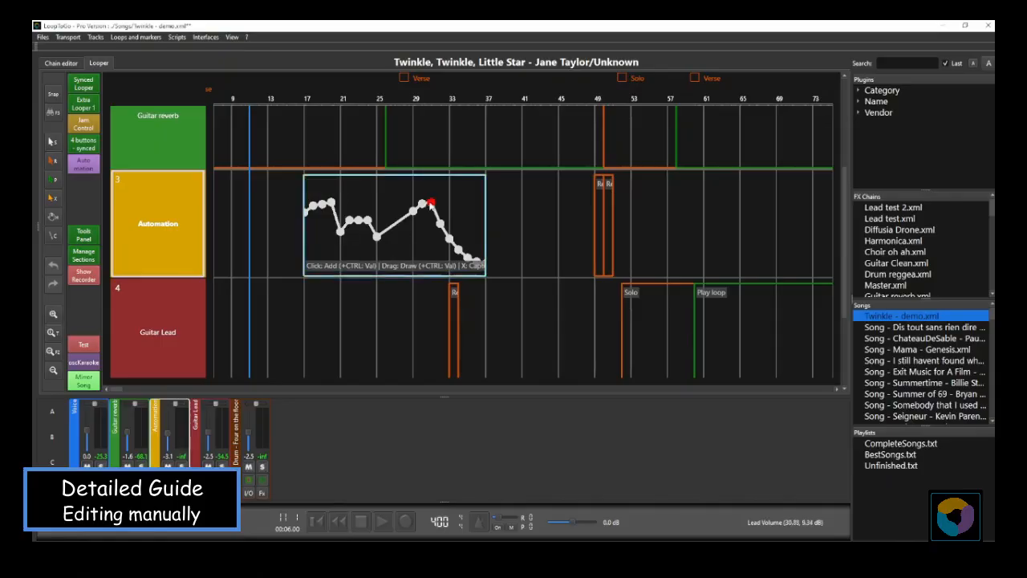
key("Delete")
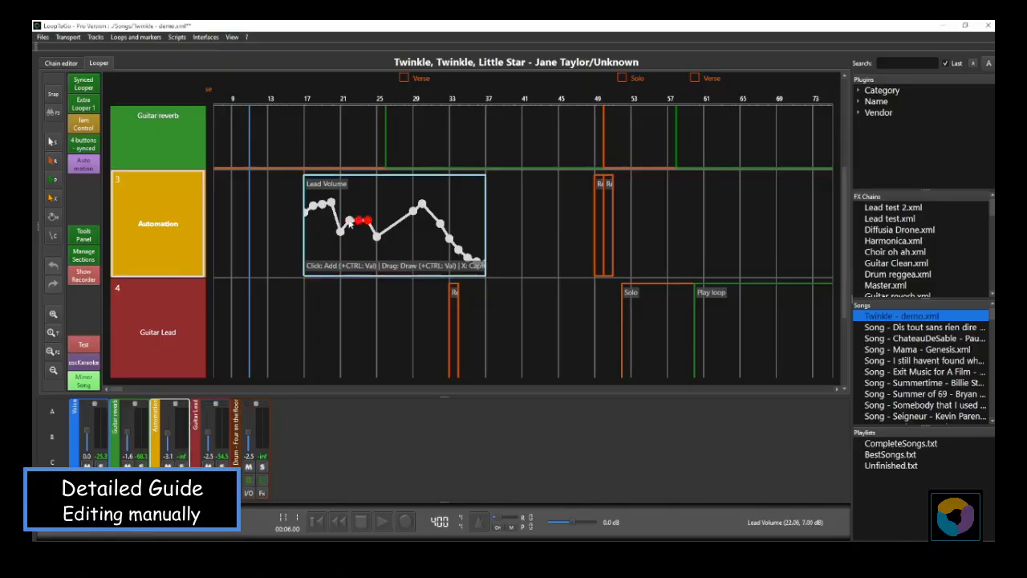
Delete the three Lead Volume points at bars 22 to 24 together and undo the deletion.
left_click_drag(349, 223, 350, 223)
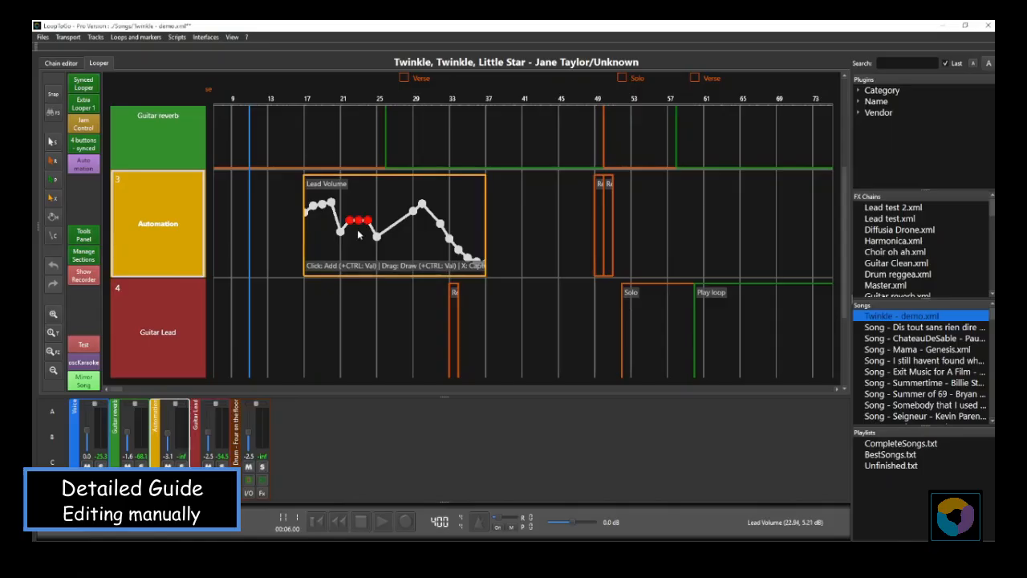
key("Delete")
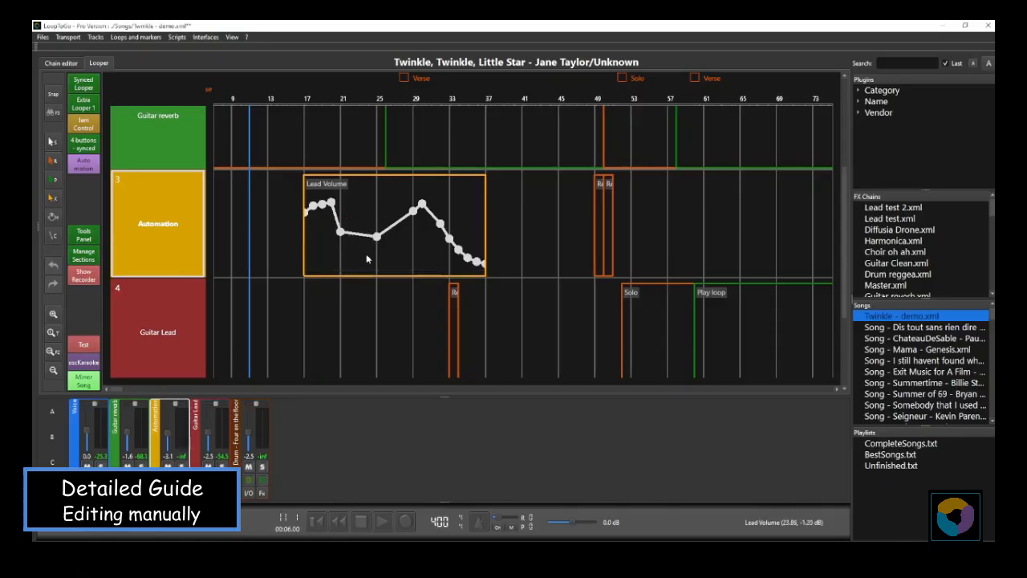
key("ctrl+z")
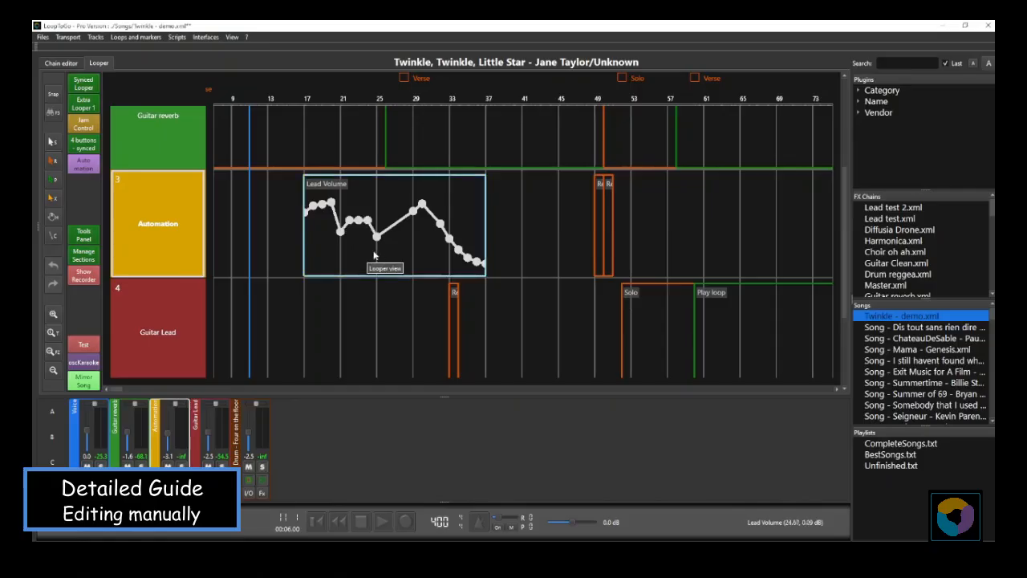
Select the Lead Volume points between bars 29 and 32 as a group and delete them.
left_click_drag(378, 290, 450, 213)
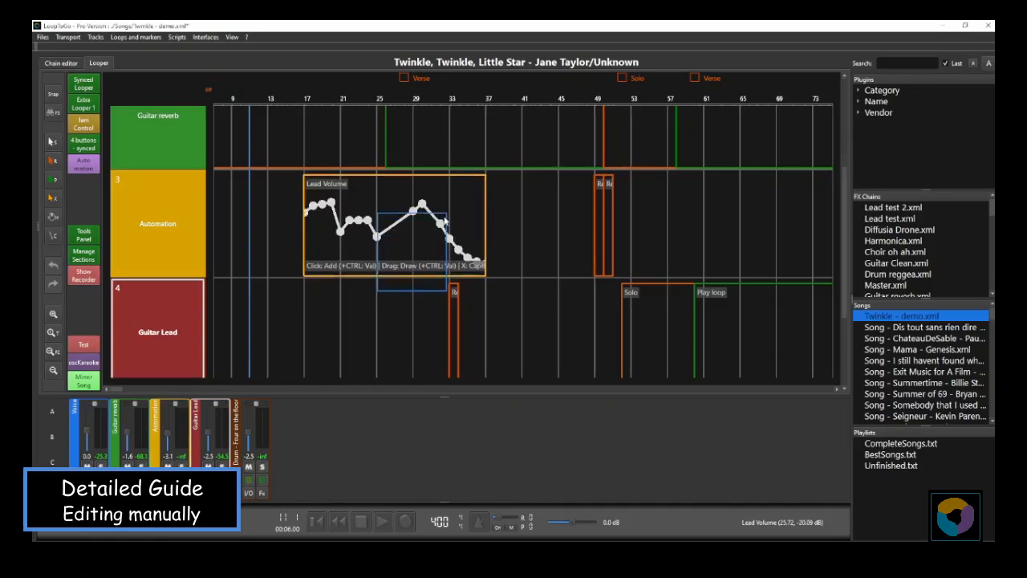
left_click_drag(390, 287, 444, 195)
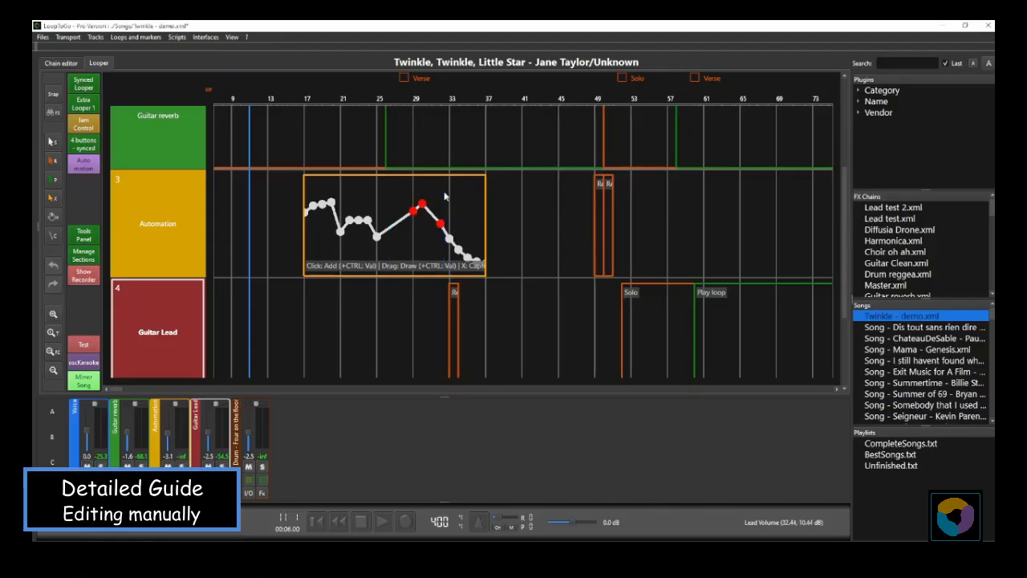
key("Delete")
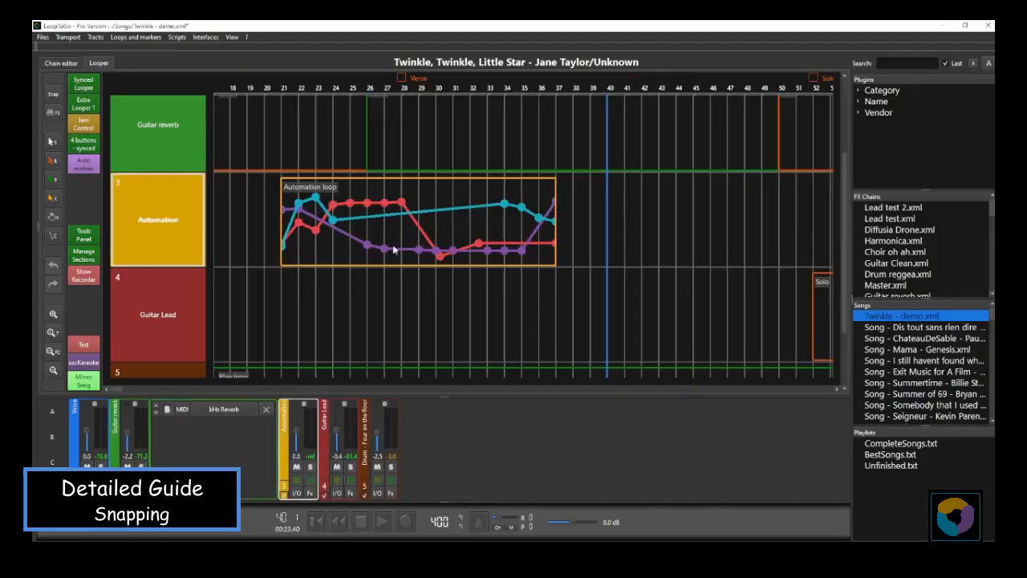
Open the Lead Pan curve for direct editing and add points at about bar 27 and bar 29.
right_click(397, 217)
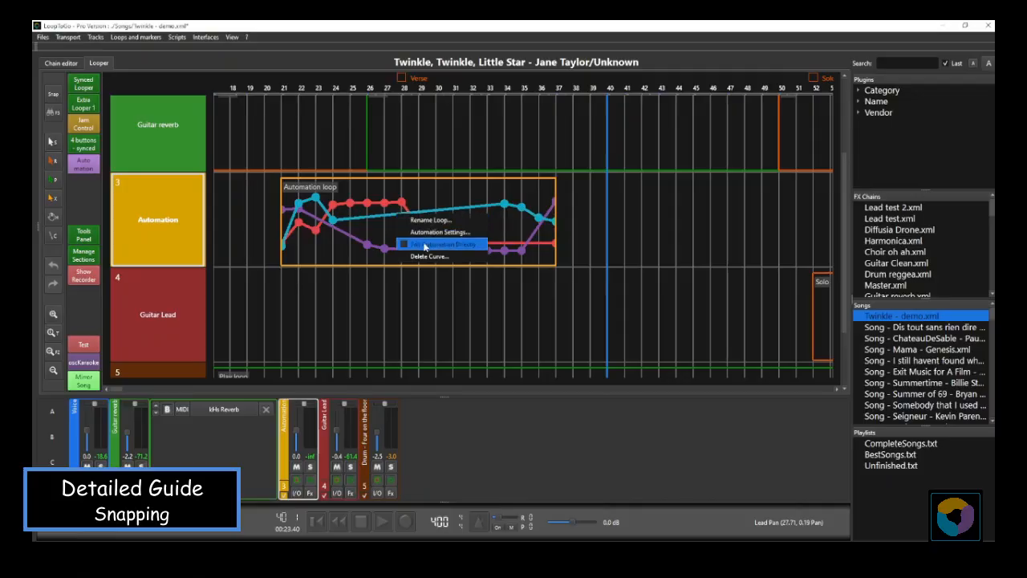
left_click(407, 244)
scroll(407, 241, "up", 2)
scroll(407, 242, "down", 4)
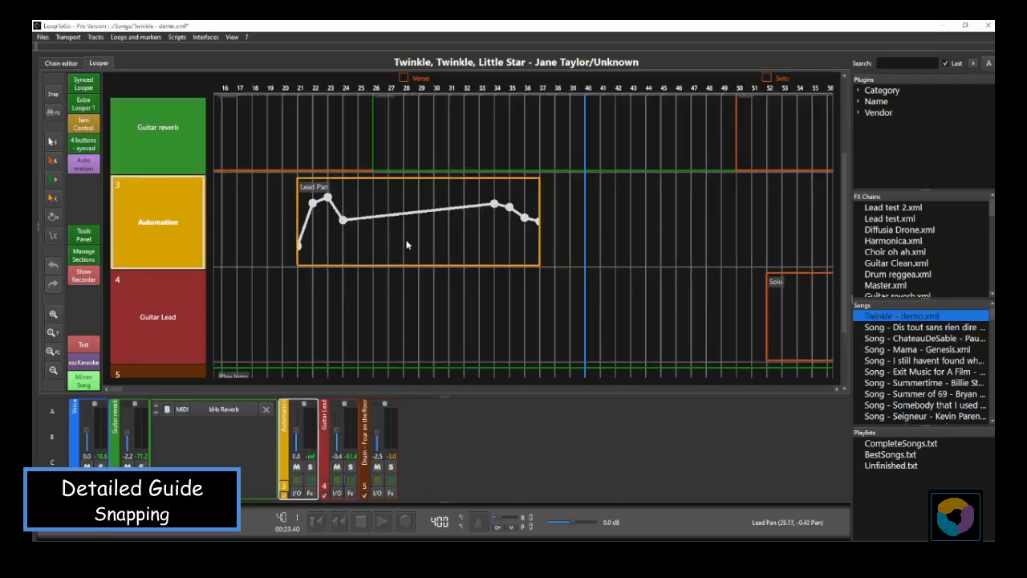
scroll(407, 244, "down", 1)
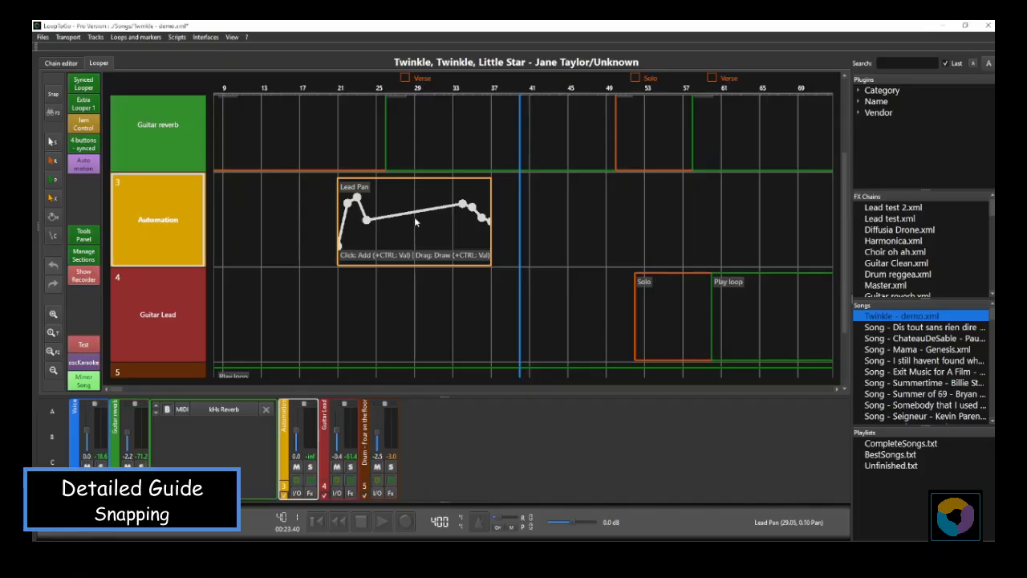
left_click(414, 217)
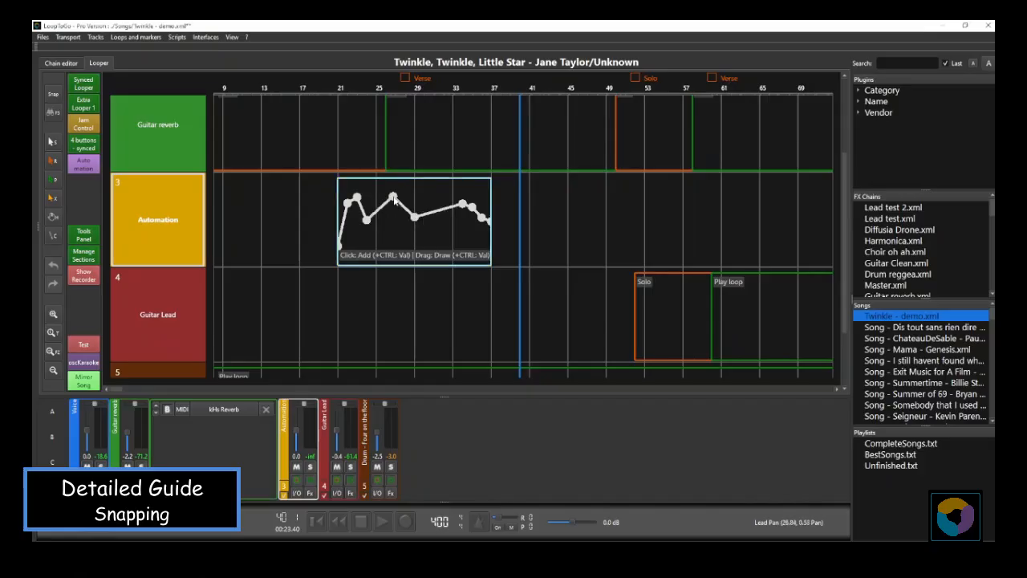
Try a freehand rise on the Lead Pan curve between about bars 25 and 32 and undo it.
left_click_drag(369, 233, 442, 206)
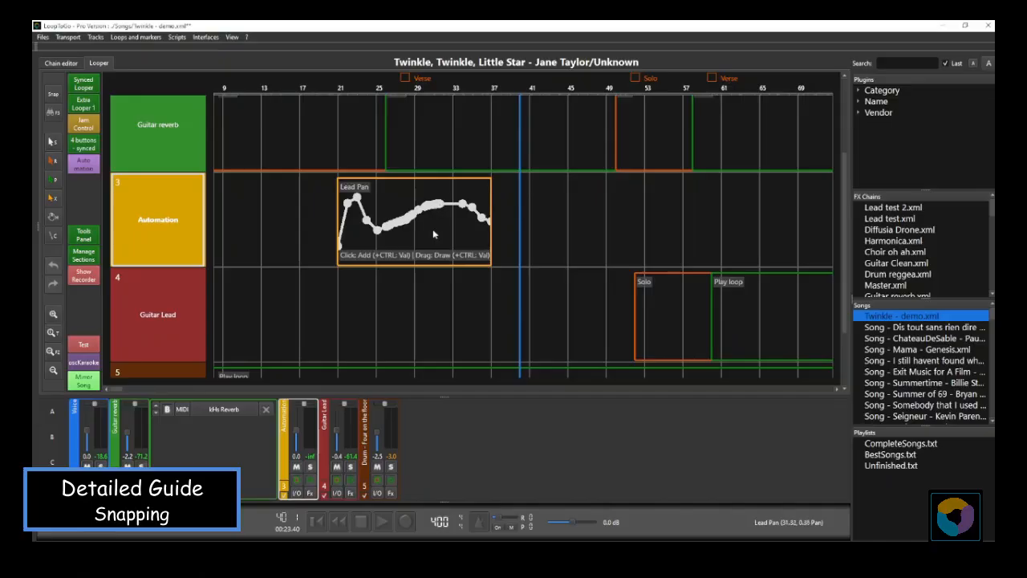
key("ctrl+z")
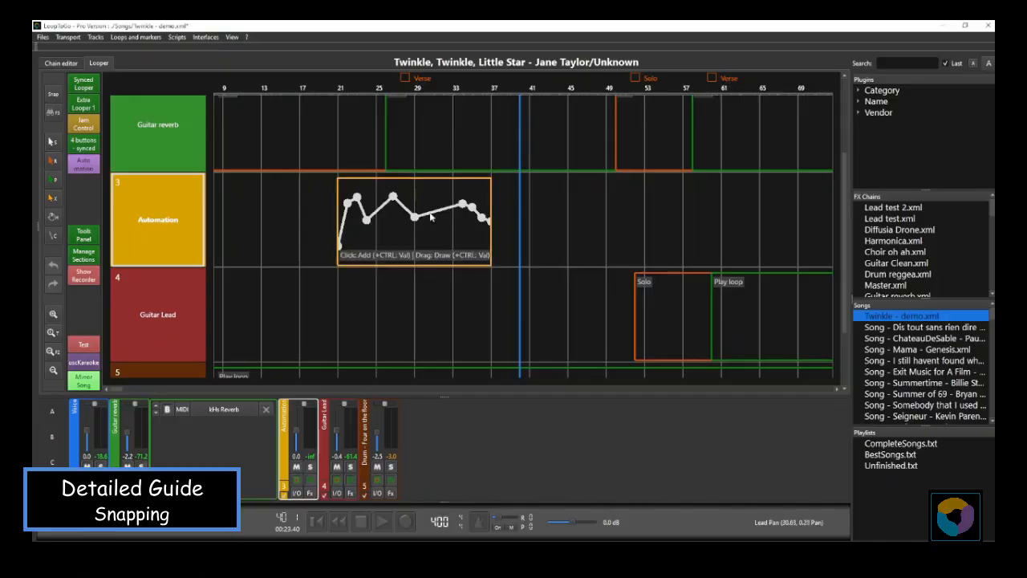
Align the Lead Pan points to the visible four-bar grid, and realign them to the finer one-bar grid.
right_click(430, 215)
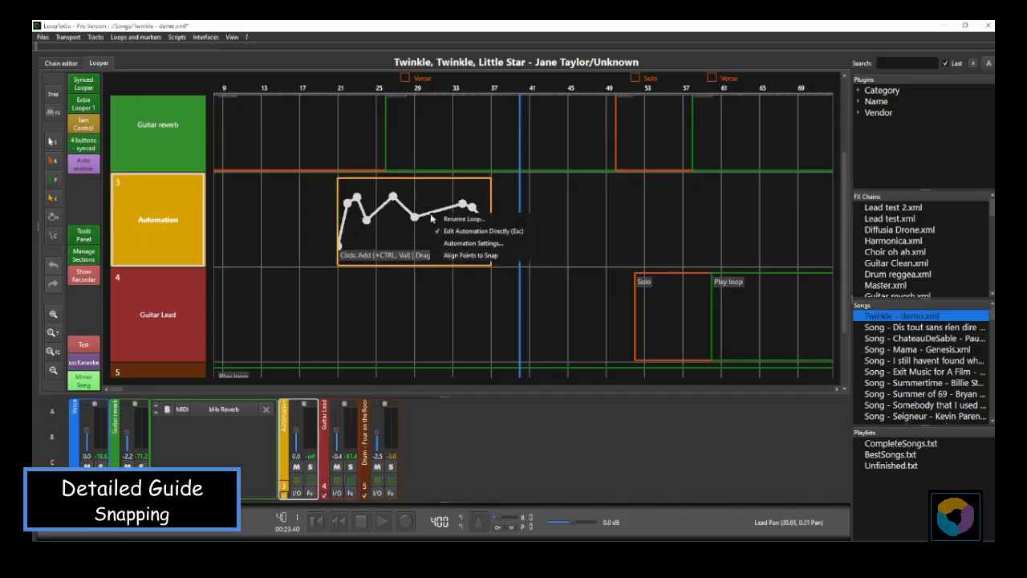
left_click(455, 255)
scroll(428, 245, "up", 2)
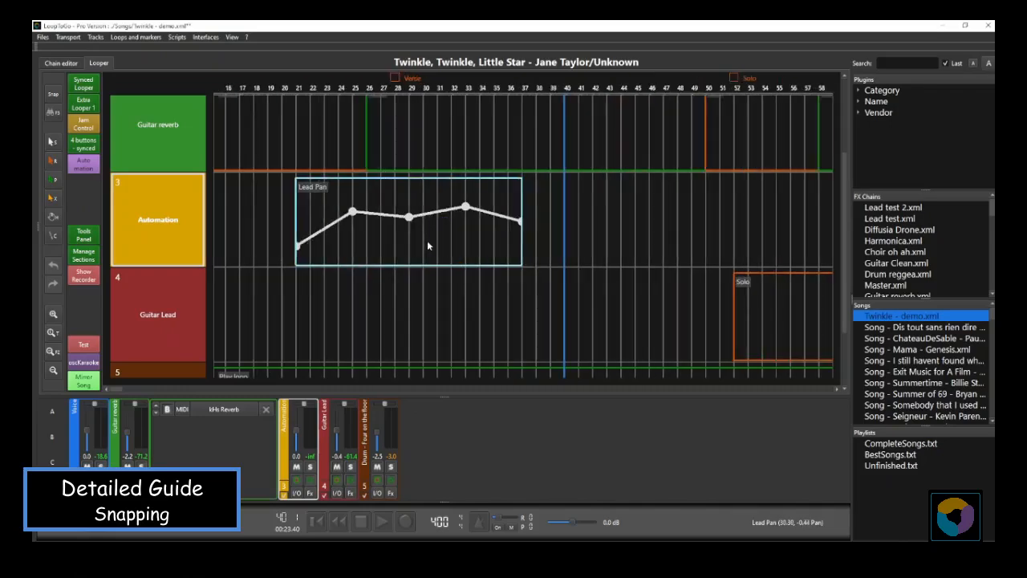
right_click(435, 215)
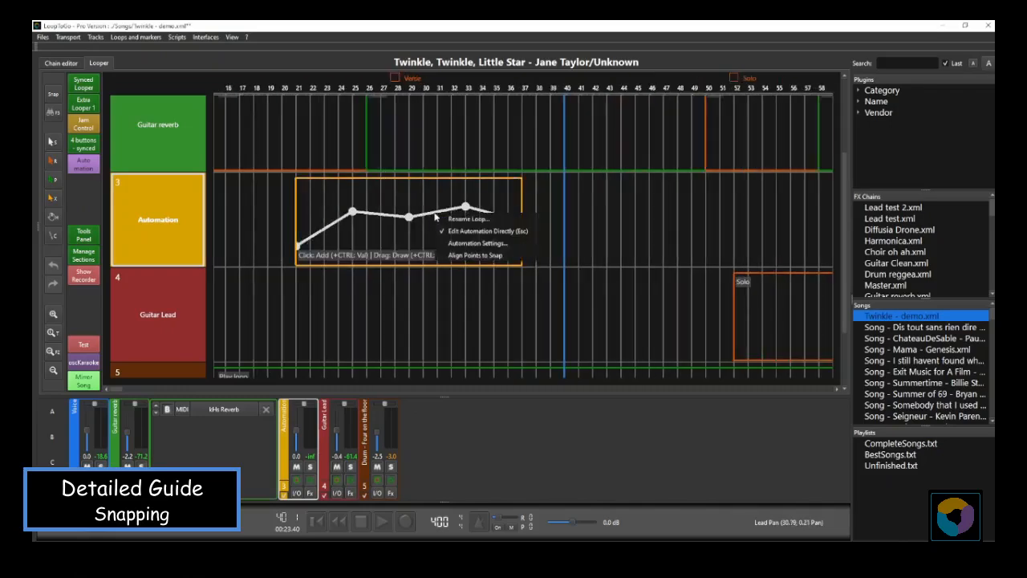
left_click(475, 255)
scroll(409, 246, "up", 4)
scroll(410, 246, "down", 2)
scroll(414, 241, "down", 2)
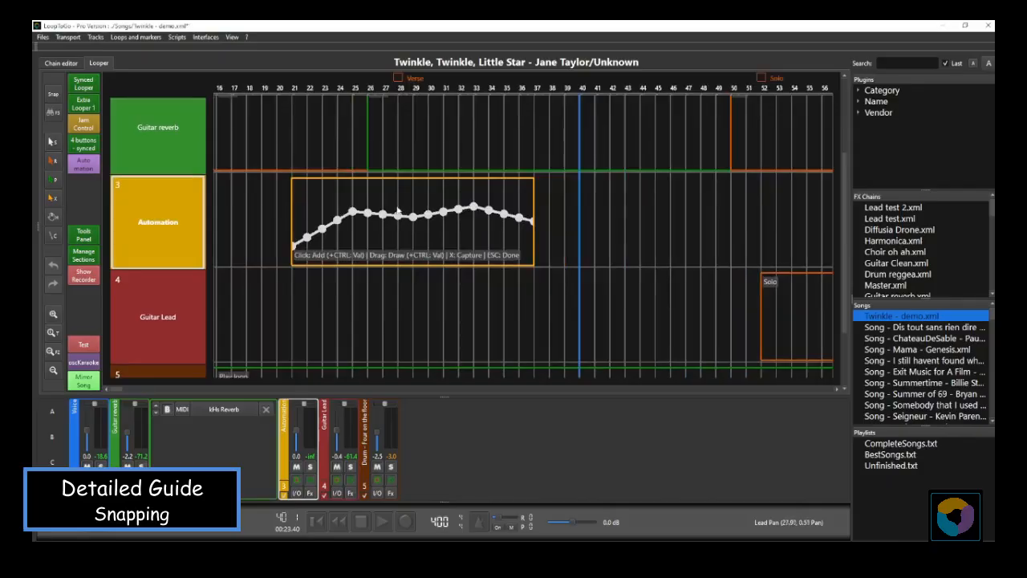
key("Escape")
Set snapping to 1/4 bar and draw a freehand stroke on the Lead Pan curve rising from about bar 23.
scroll(385, 230, "down", 2)
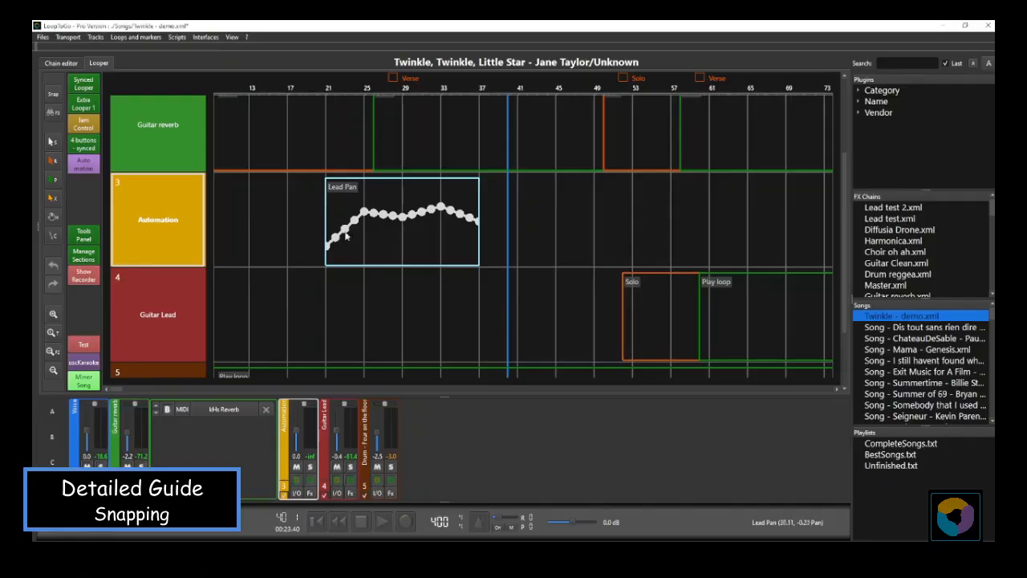
left_click(54, 96)
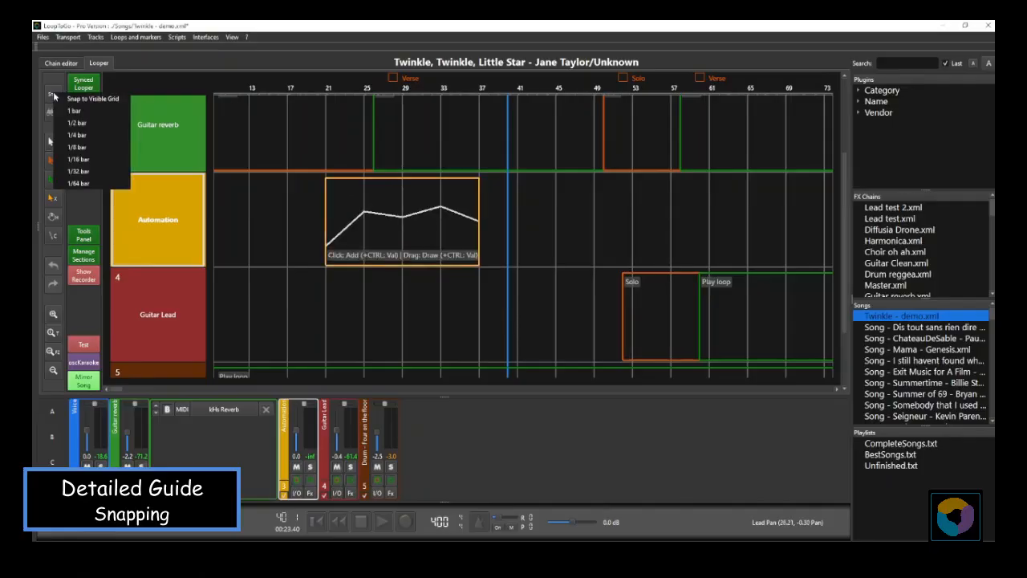
left_click(80, 135)
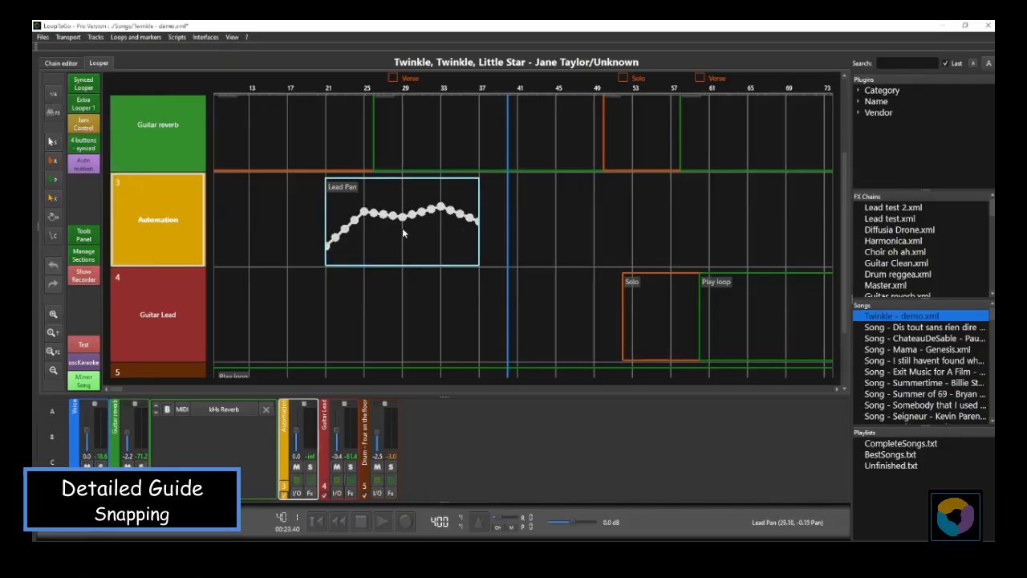
left_click_drag(333, 250, 367, 236)
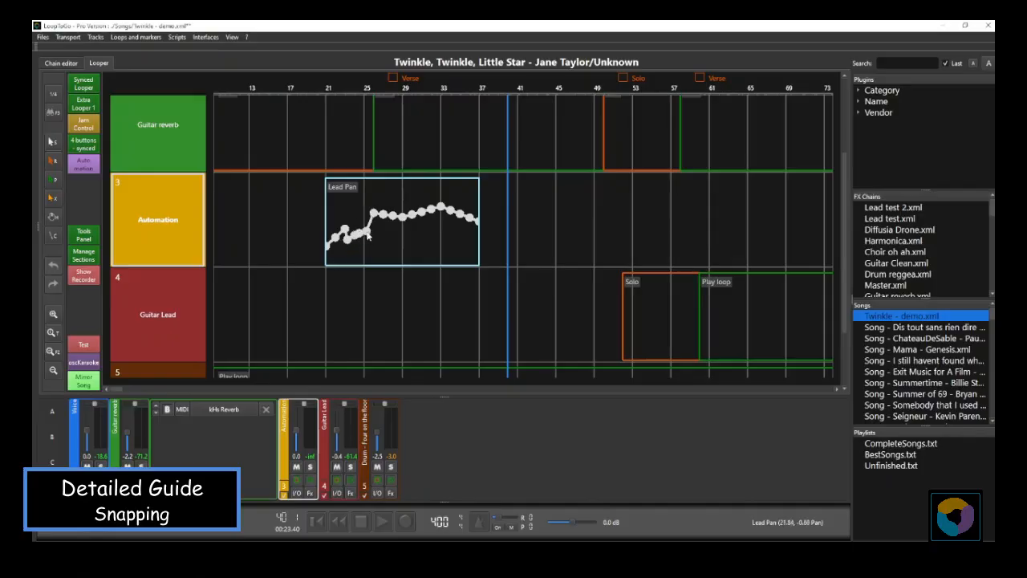
Set snapping to 1 bar, redraw the Lead Pan curve as a high arch from bar 23 to 36, and align its points to the snap.
left_click(55, 95)
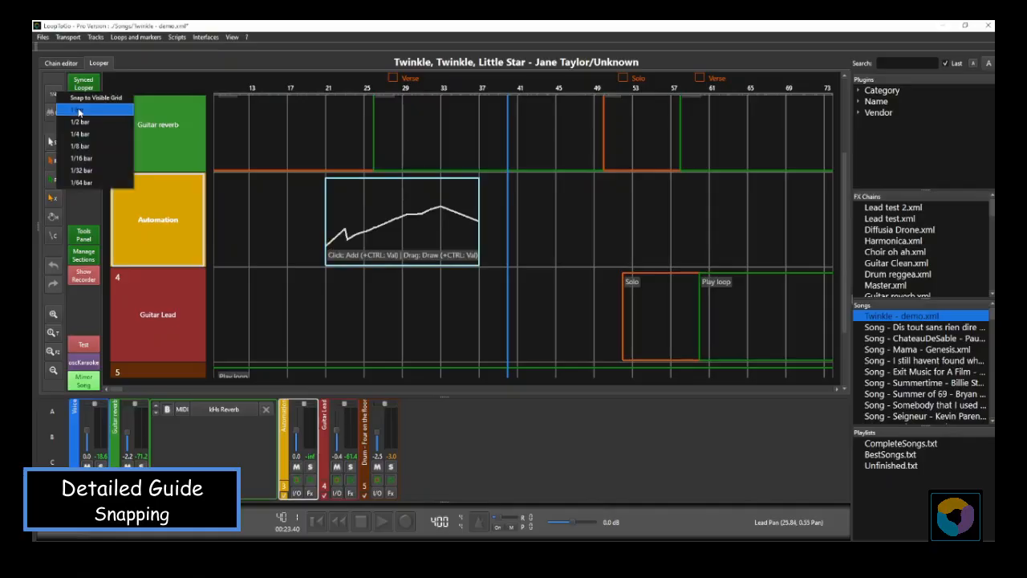
left_click(78, 110)
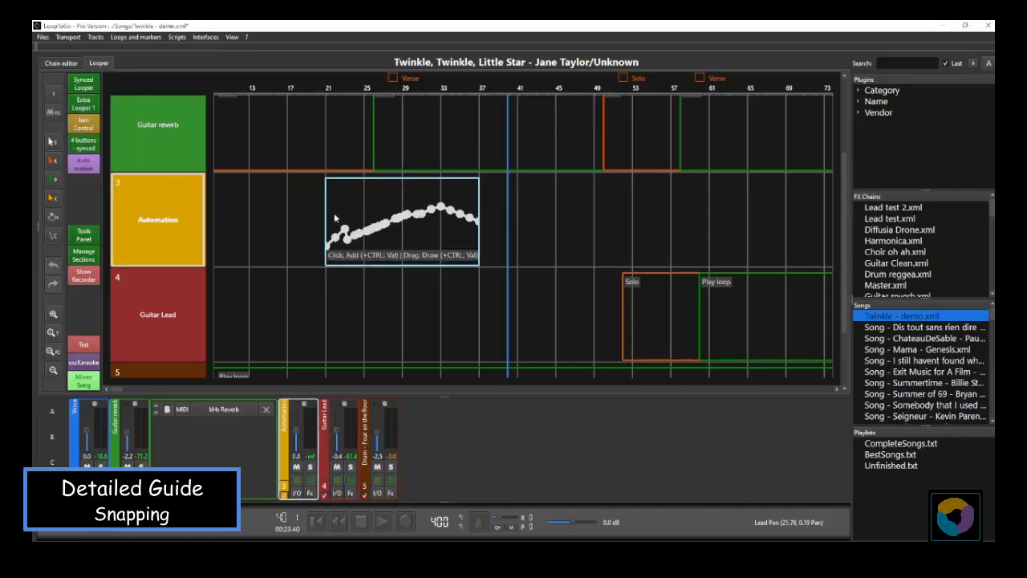
mouse_move(331, 218)
left_mouse_down()
mouse_move(415, 193)
mouse_move(469, 207)
mouse_move(479, 221)
left_mouse_up()
left_click(404, 219)
right_click(401, 195)
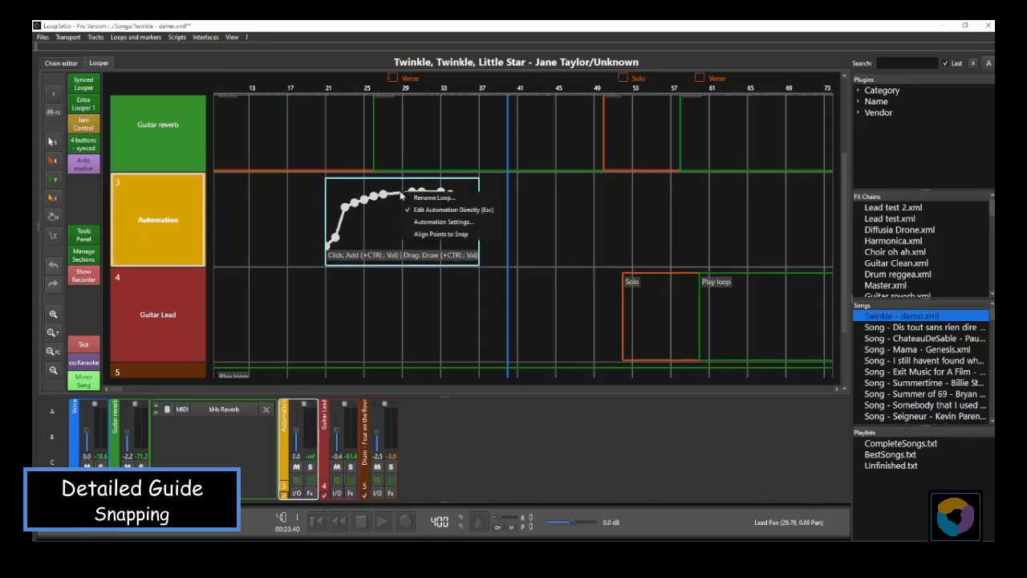
left_click(422, 233)
left_click(424, 233)
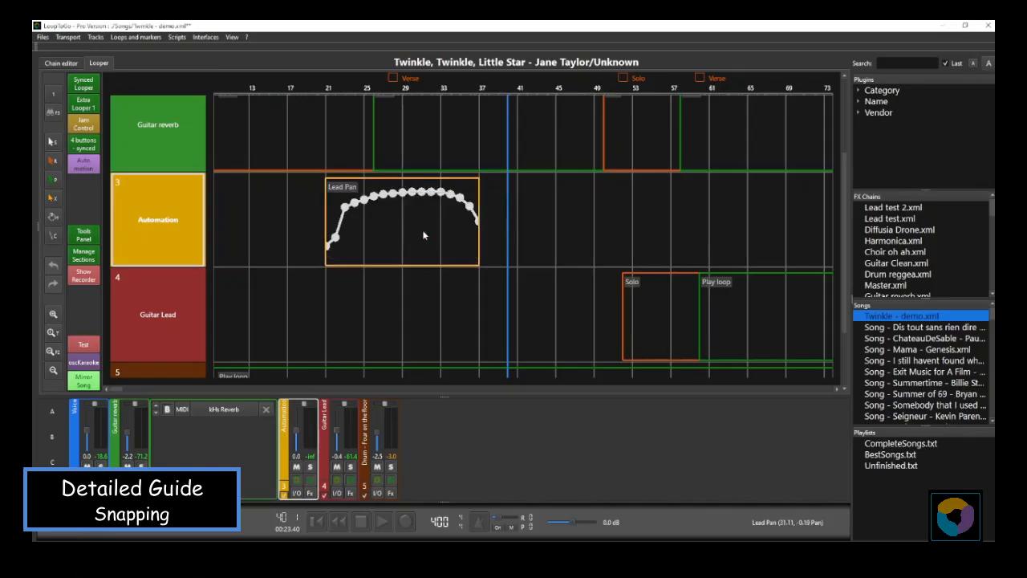
Set snapping to Snap to Visible Grid and align the Lead Pan points to the four-bar grid.
left_click(57, 96)
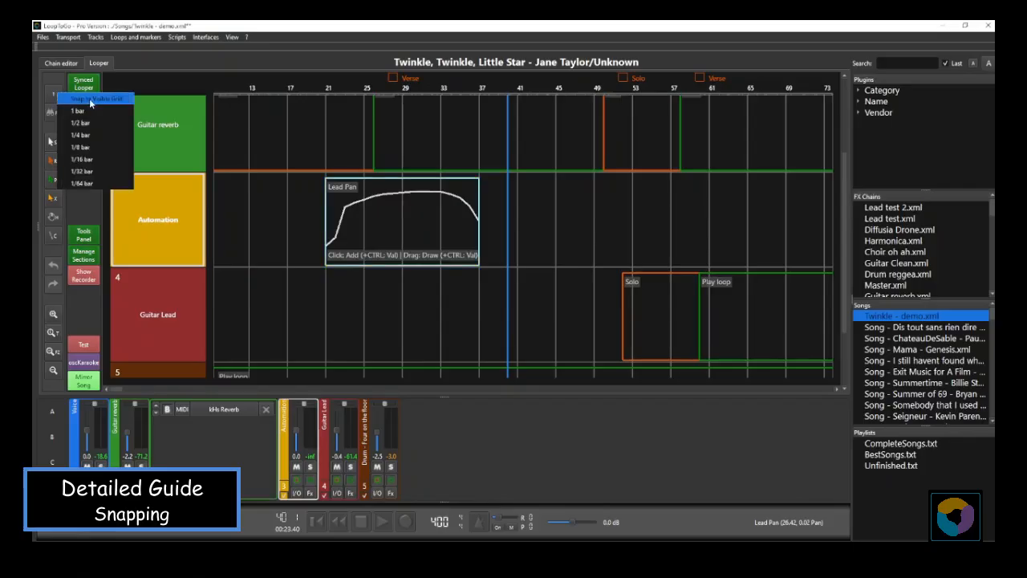
left_click(89, 98)
right_click(403, 195)
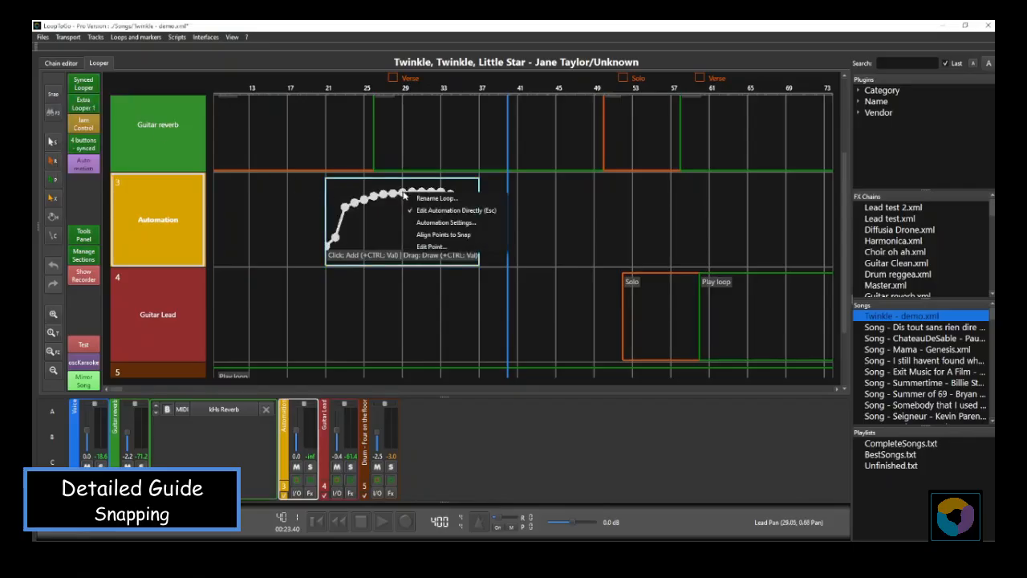
left_click(428, 235)
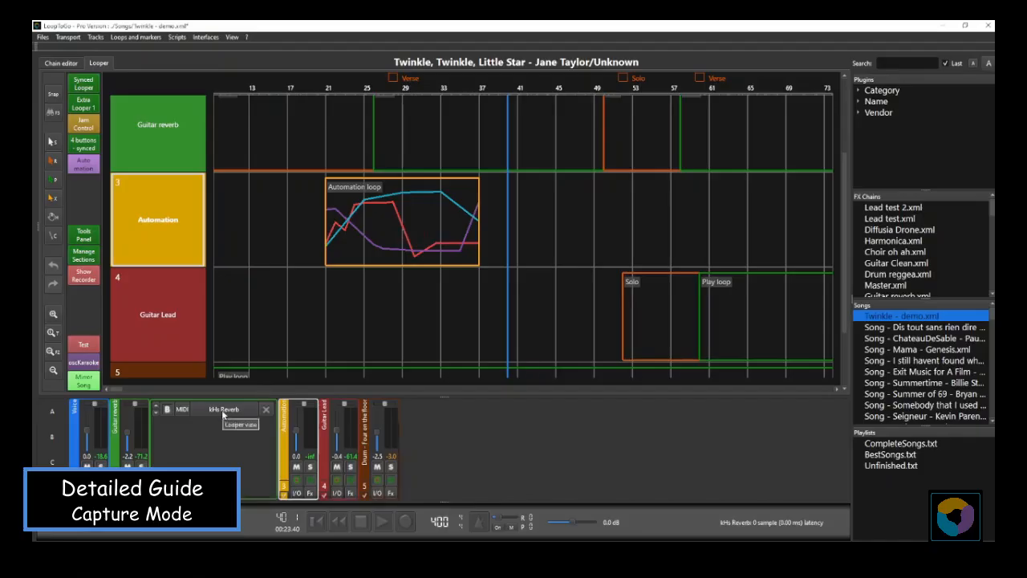
Open the kHs Reverb plugin window clear of the loop and enable capture mode on the Guitar Reverb curve.
double_click(224, 411)
left_click_drag(124, 30, 651, 127)
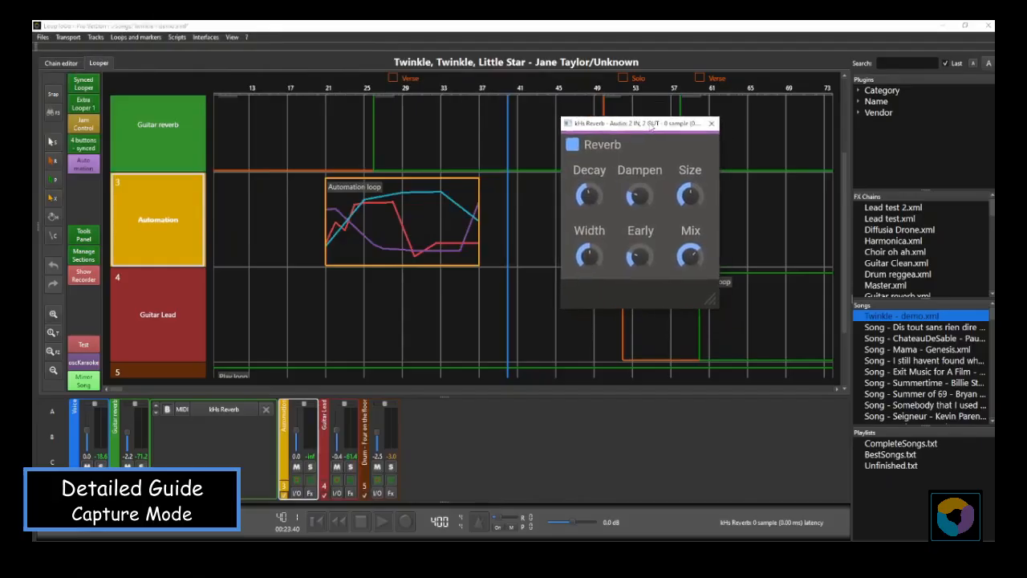
mouse_move(428, 221)
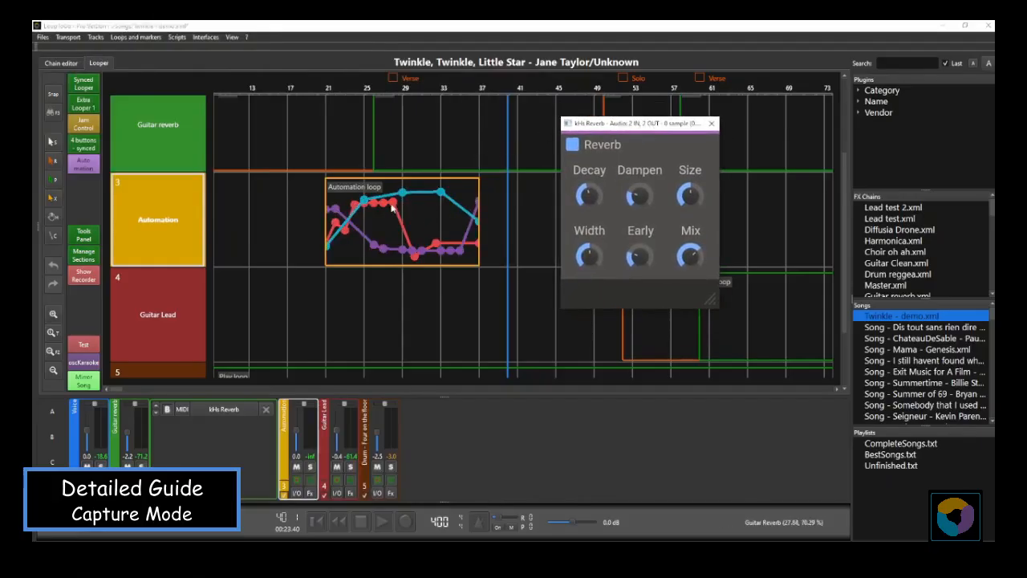
right_click(392, 206)
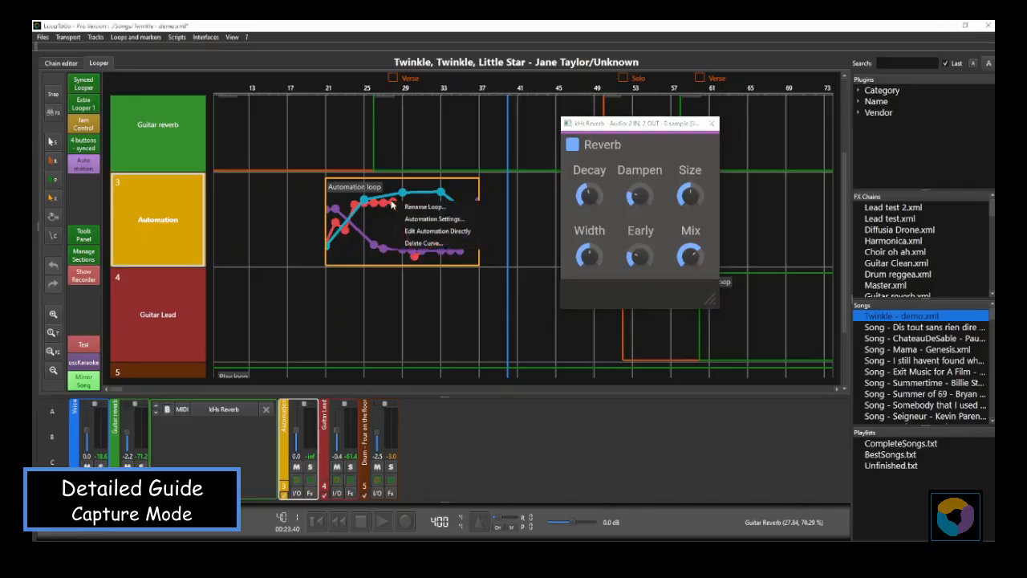
left_click(414, 237)
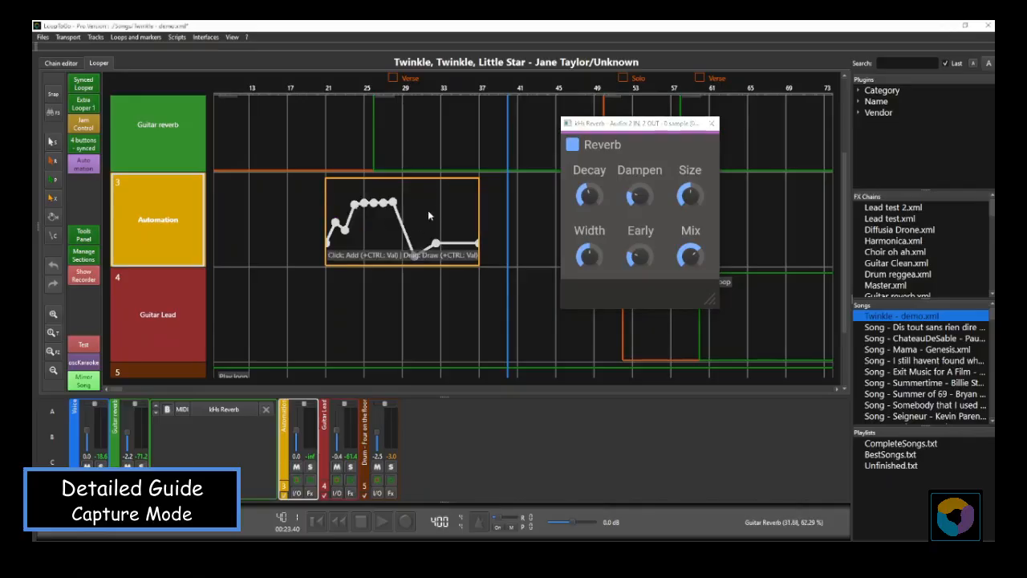
scroll(428, 215, "up", 1)
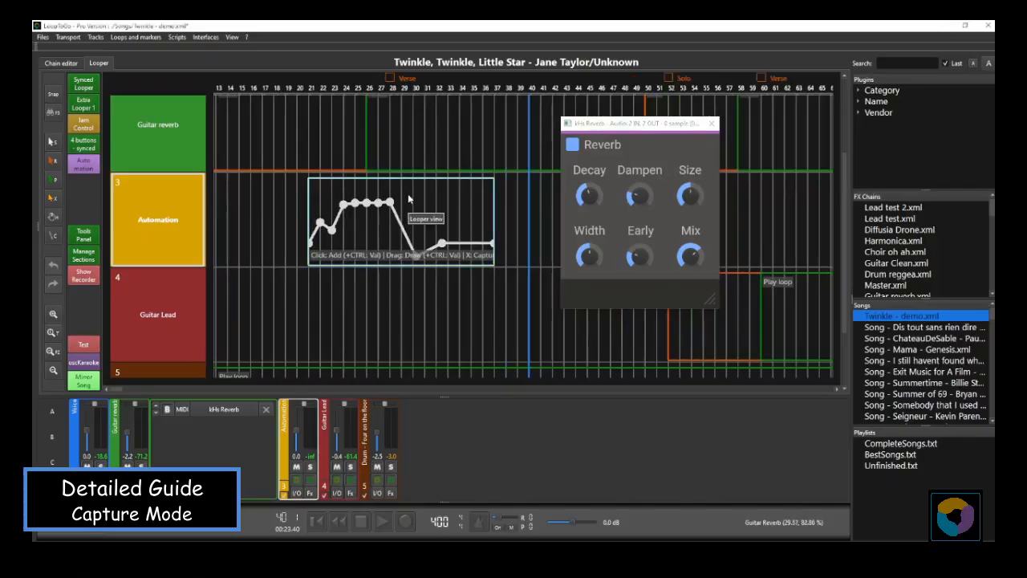
key("x")
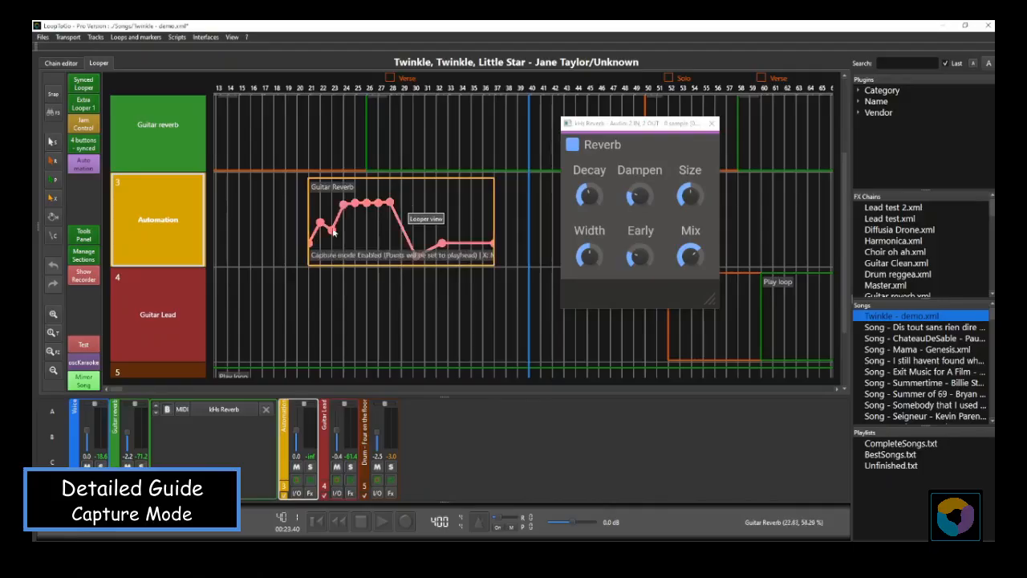
Place the playhead at bar 24 and lower the reverb Mix to capture a point there.
left_click(344, 280)
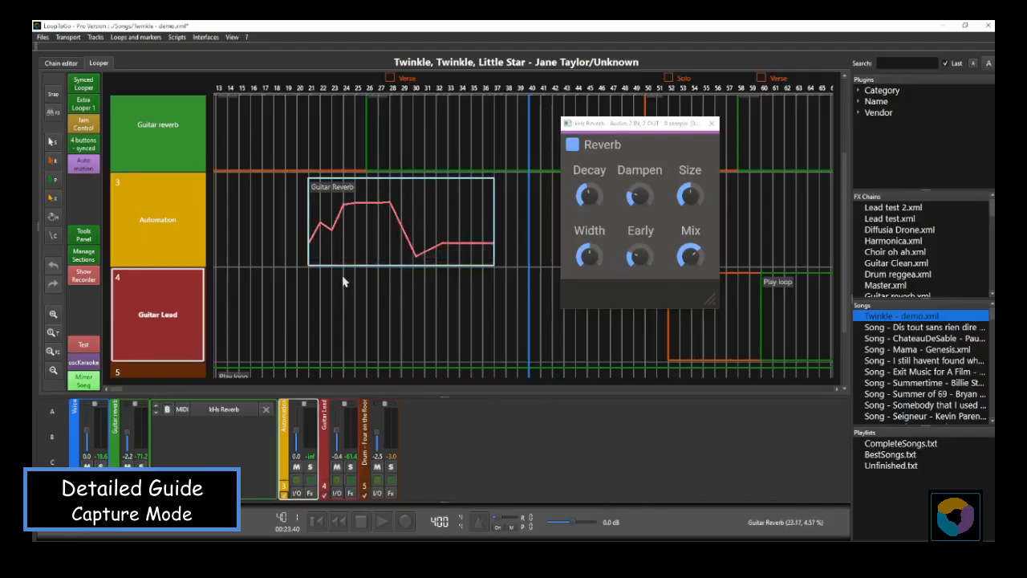
left_click_drag(691, 250, 691, 290)
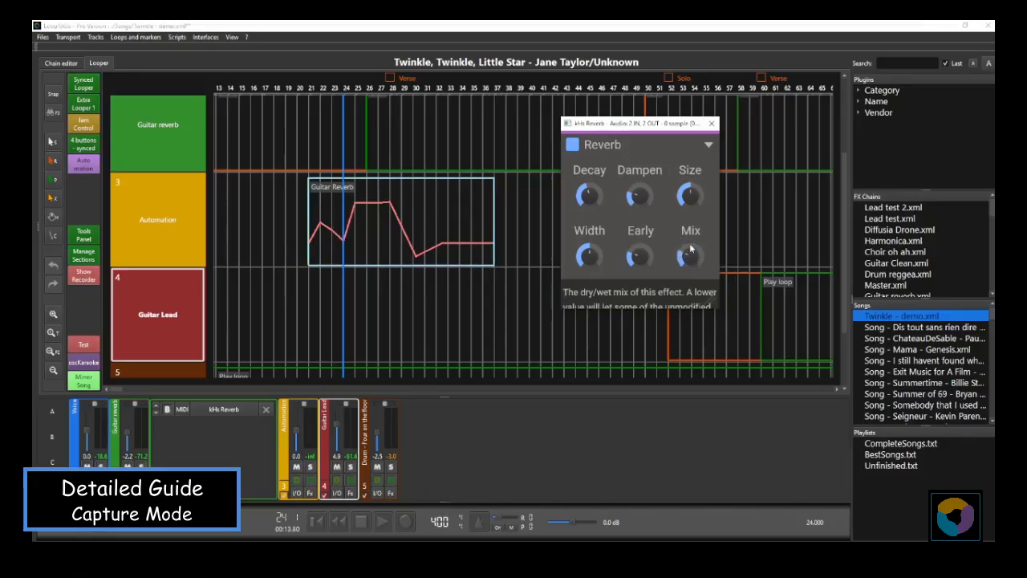
Play from bar 20 while varying the reverb Mix to capture the whole Guitar Reverb curve, stop past the loop's end, and leave capture mode.
left_click(298, 279)
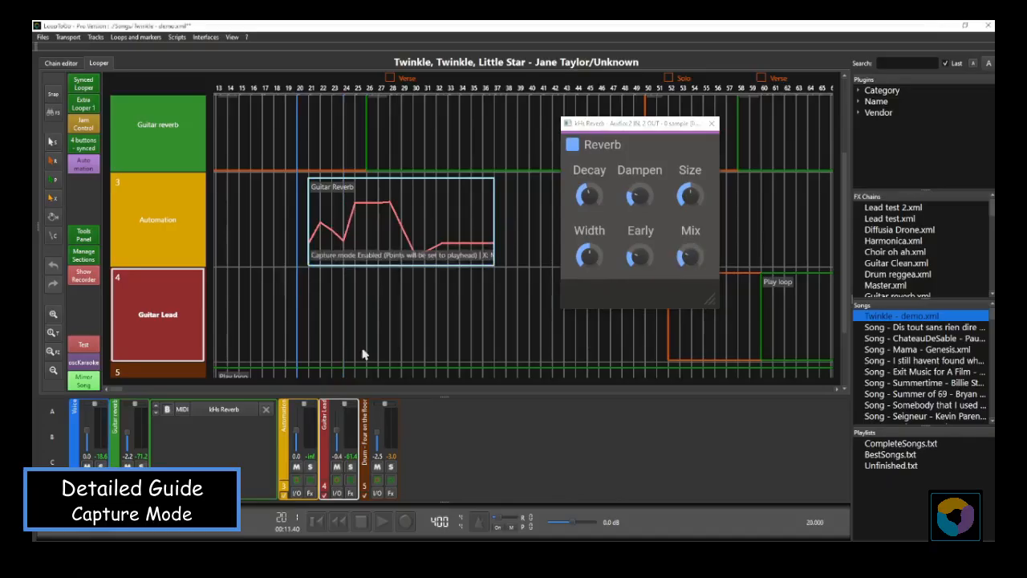
left_click(382, 521)
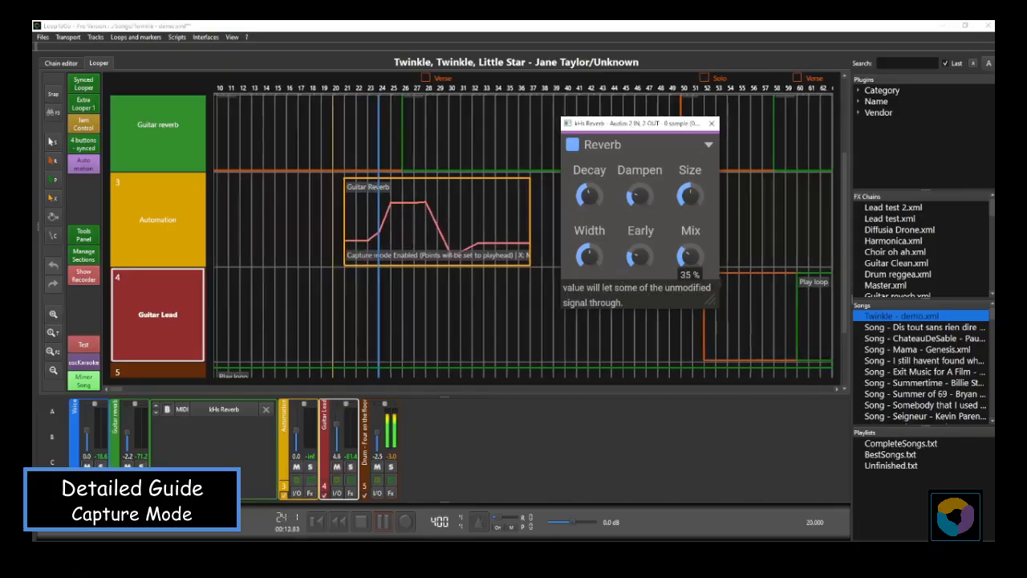
mouse_move(689, 257)
left_mouse_down()
mouse_move(690, 195)
mouse_move(690, 303)
left_mouse_up()
left_click(362, 522)
scroll(346, 267, "left", 8)
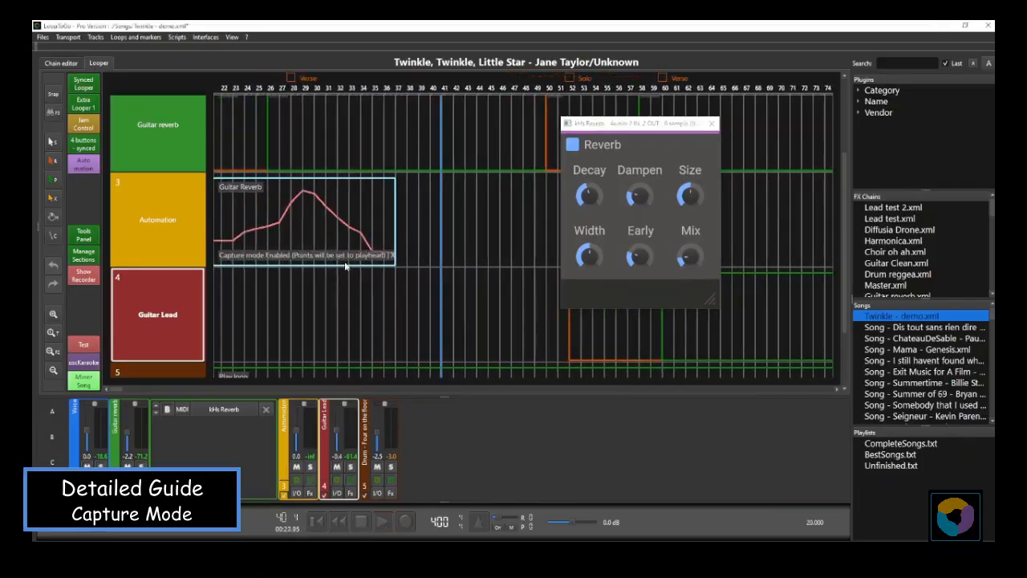
left_click(351, 260)
scroll(365, 254, "left", 3)
left_click(413, 238)
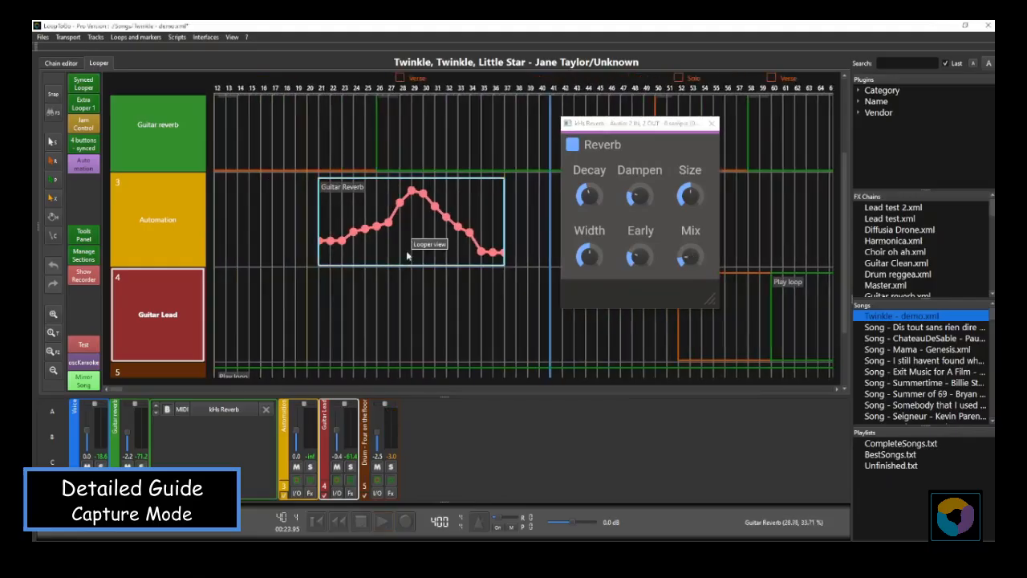
left_click(412, 226)
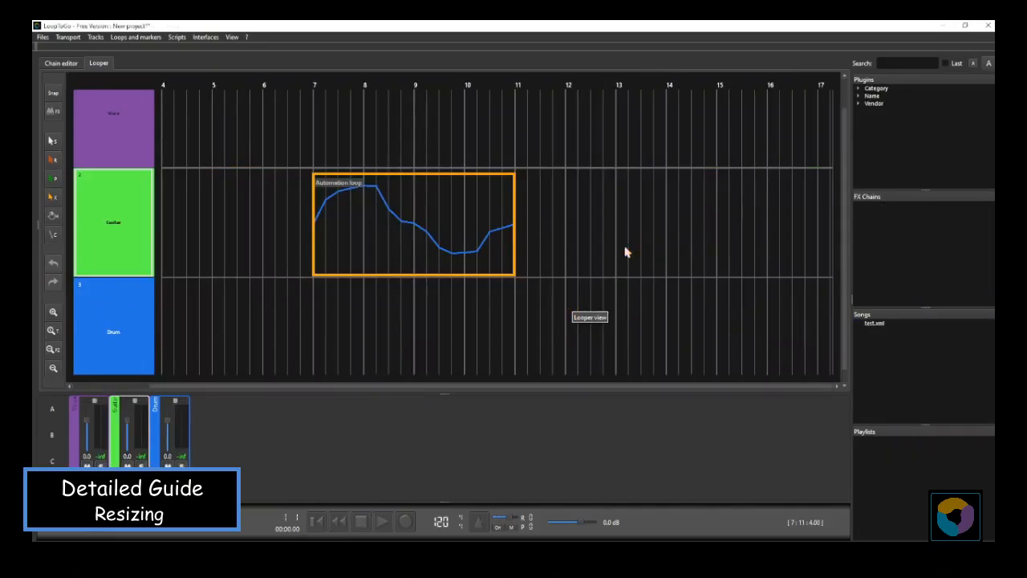
Stretch the Automation loop on the Guitar track so that it ends at bar 16.
left_click_drag(514, 219, 759, 219)
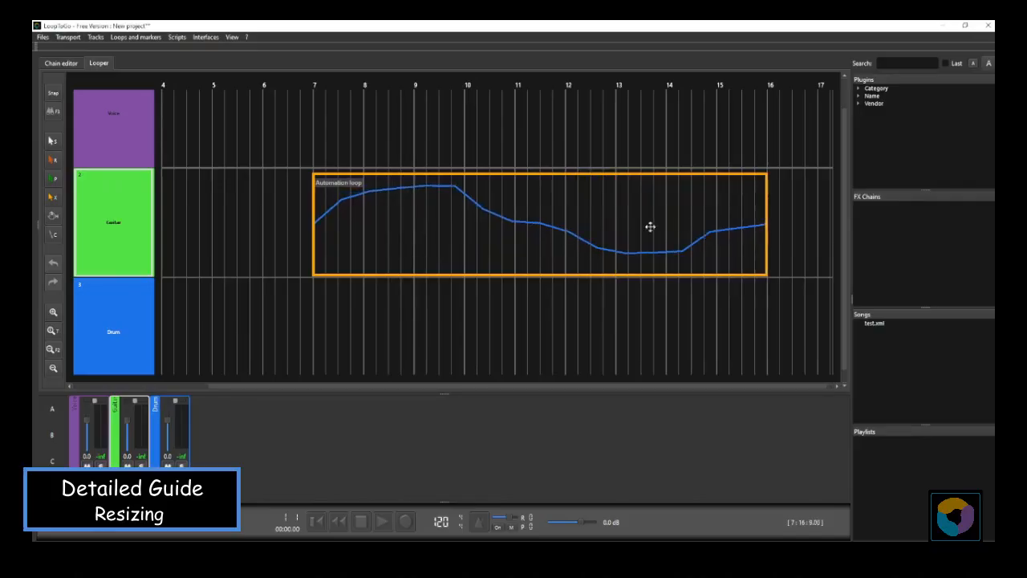
Undo the stretch of the Guitar track's Automation loop and move the loop so that it starts at bar 13.
key("ctrl+z")
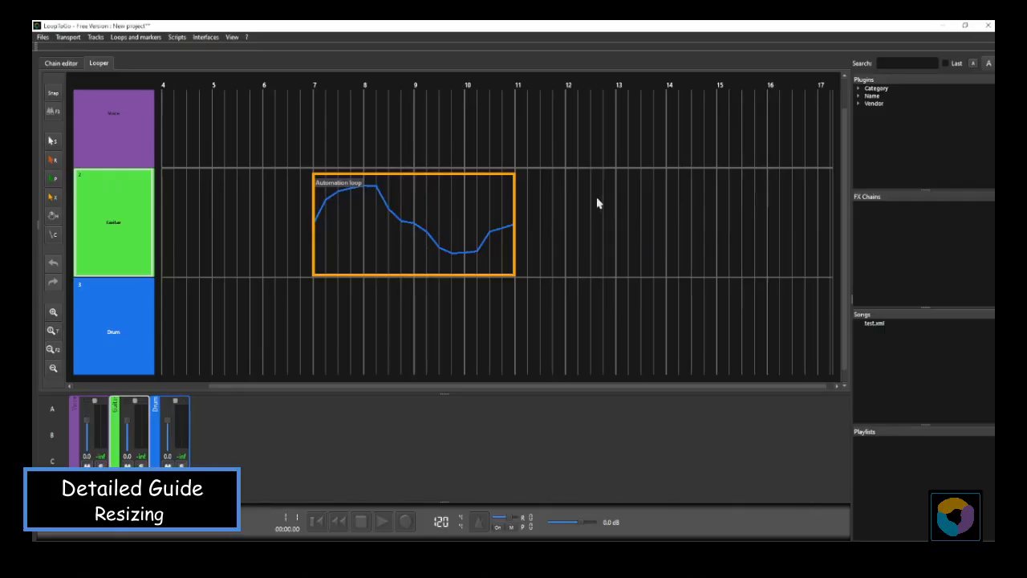
mouse_move(504, 190)
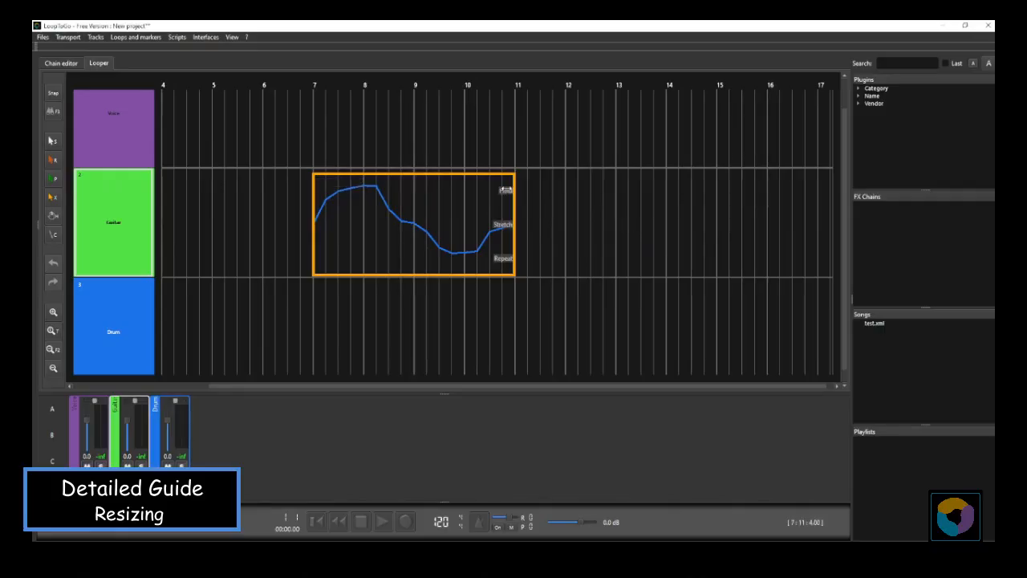
left_click_drag(513, 190, 509, 238)
mouse_move(506, 225)
left_click_drag(442, 222, 748, 223)
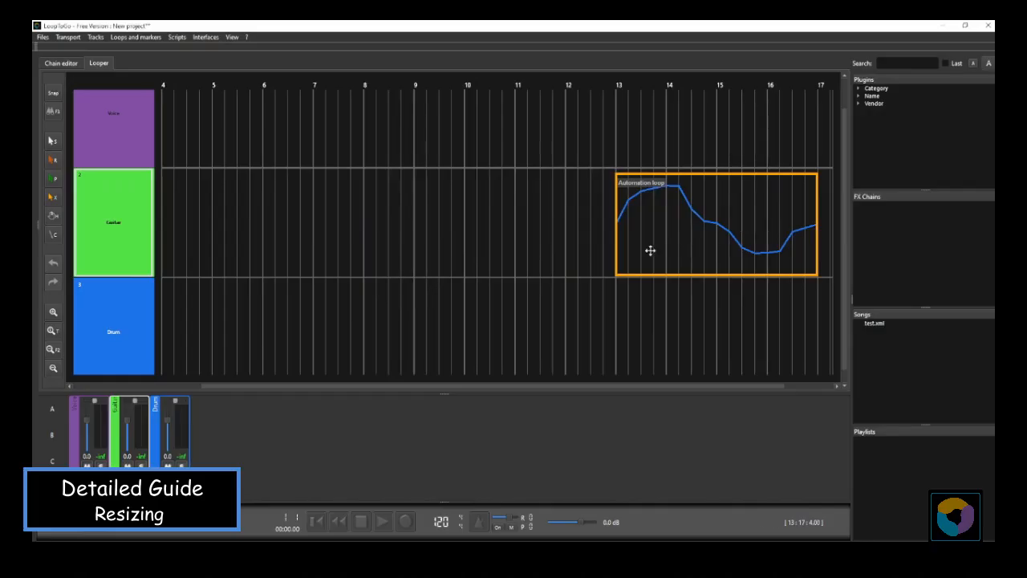
Try extending the Automation loop back to bar 5 by repeating its data, undo that, and move the loop to bar 5.
mouse_move(626, 256)
left_click_drag(614, 259, 236, 242)
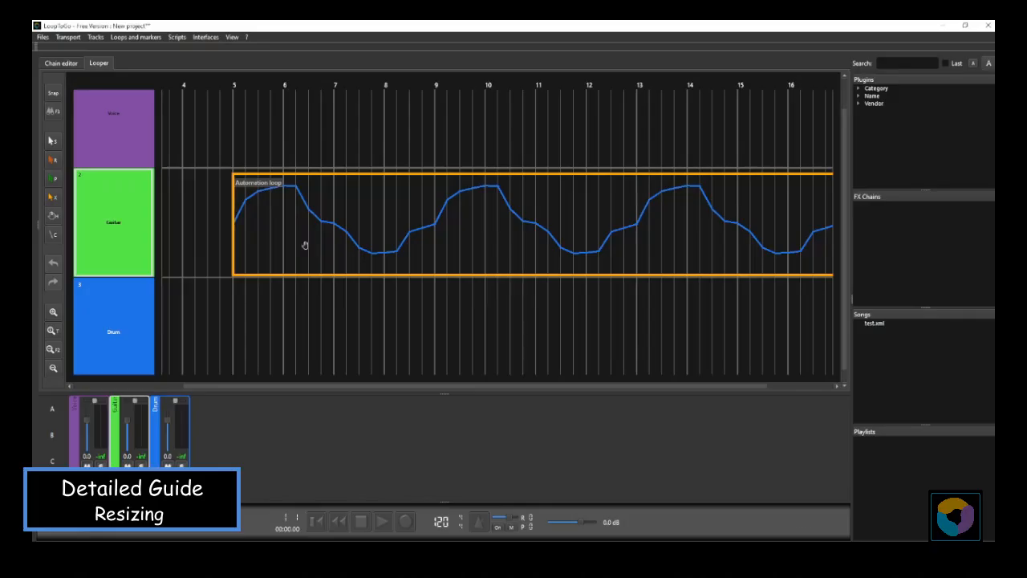
key("ctrl+z")
left_click_drag(714, 236, 310, 211)
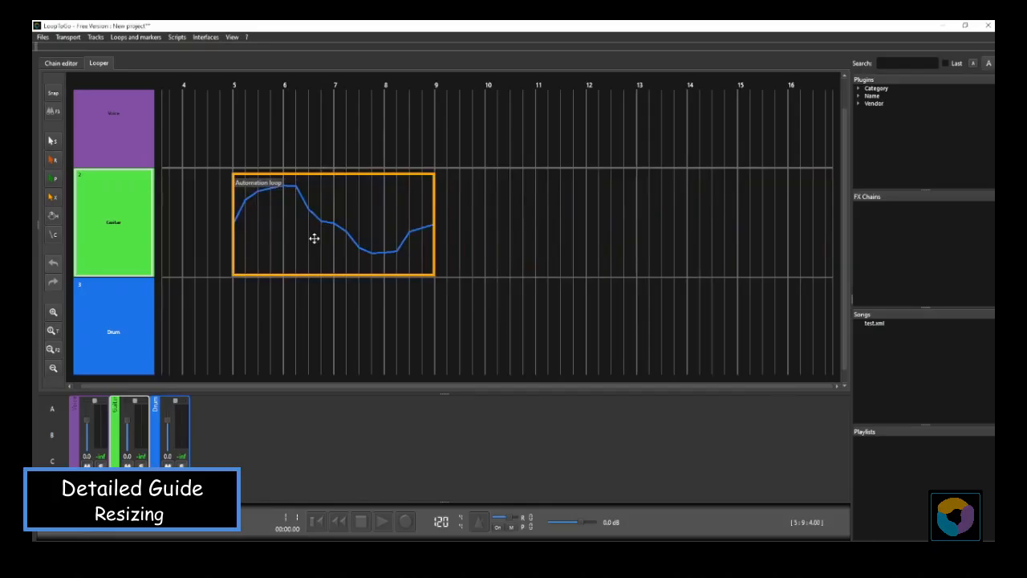
Try stretching the Automation loop so that it ends at bar 15, and undo the resize.
key("Return")
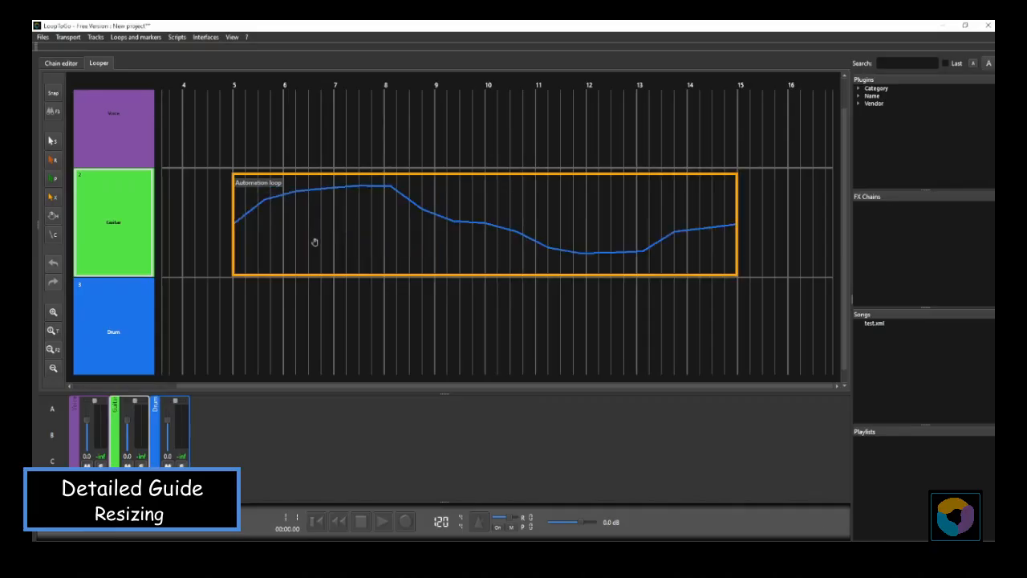
key("ctrl+z")
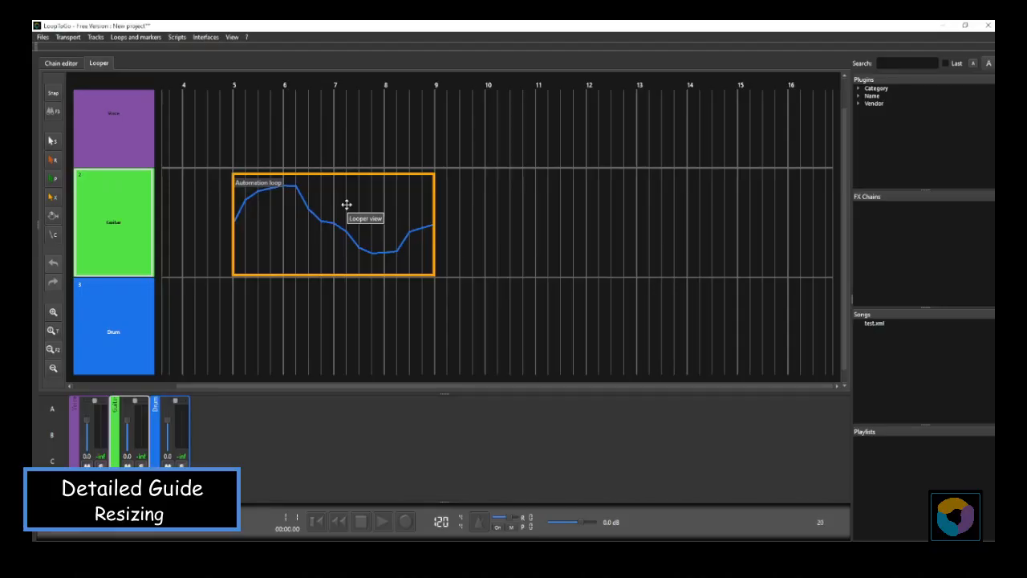
Try resizing the Automation loop to a length of 20 with its data repeated up to bar 25, and undo the resize.
key("shift+Right")
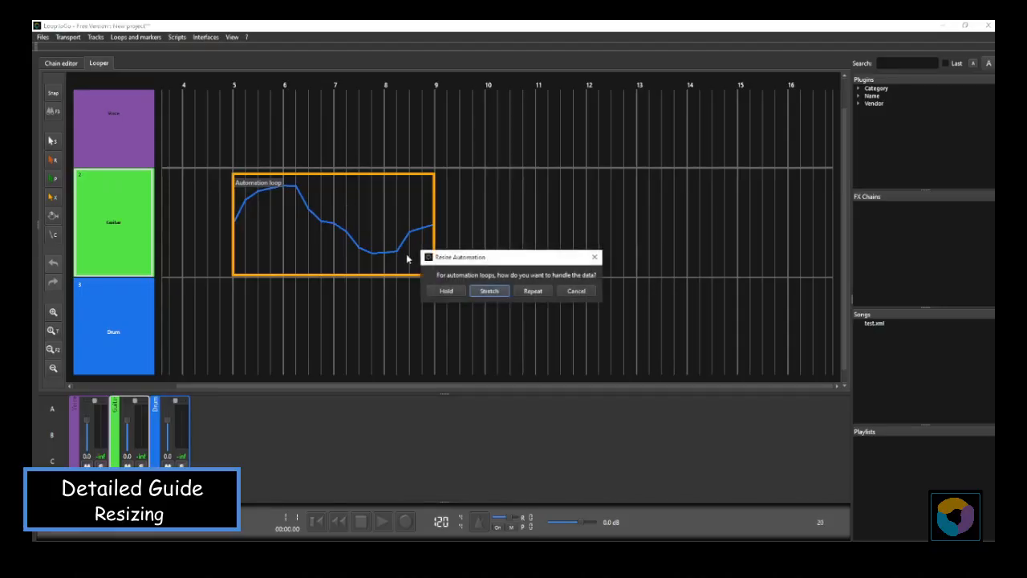
left_click_drag(507, 263, 486, 299)
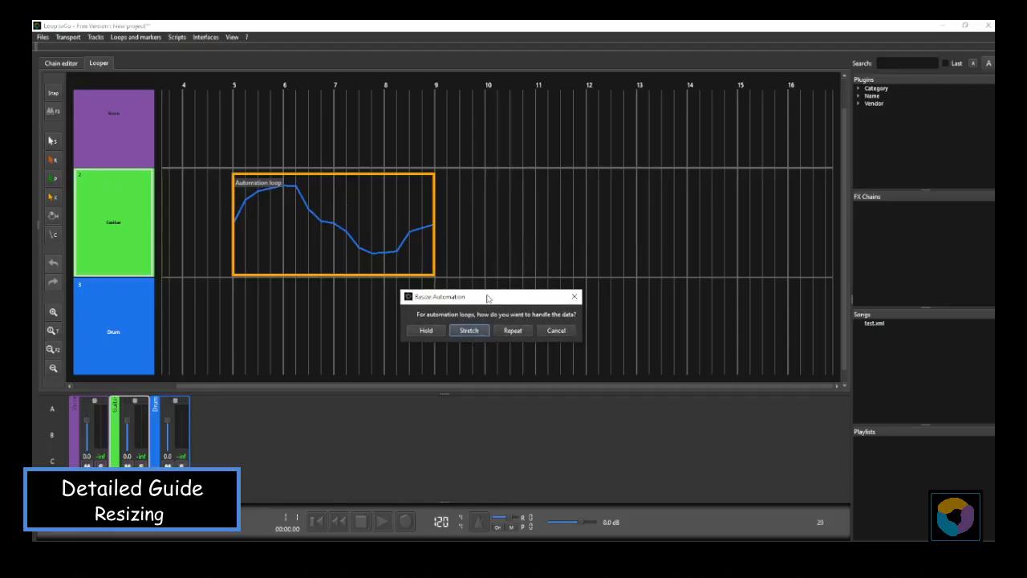
left_click(513, 330)
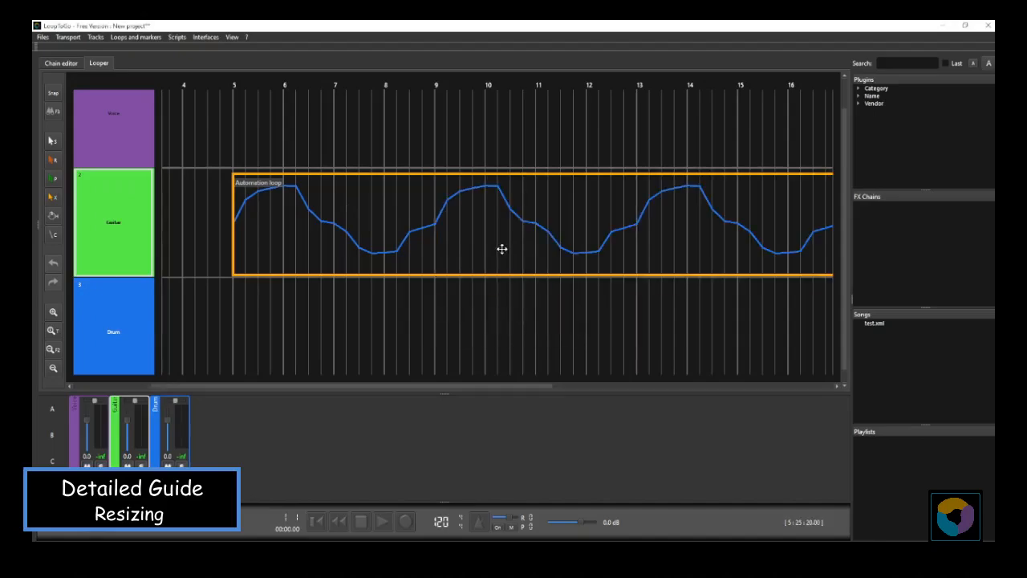
scroll(504, 249, "down", 3)
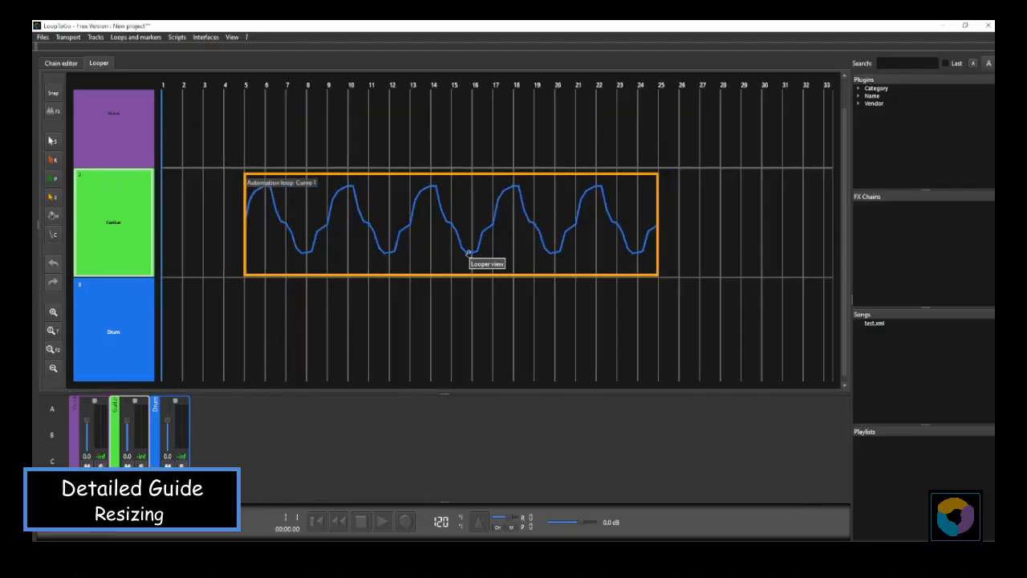
scroll(468, 253, "up", 3)
scroll(469, 253, "down", 2)
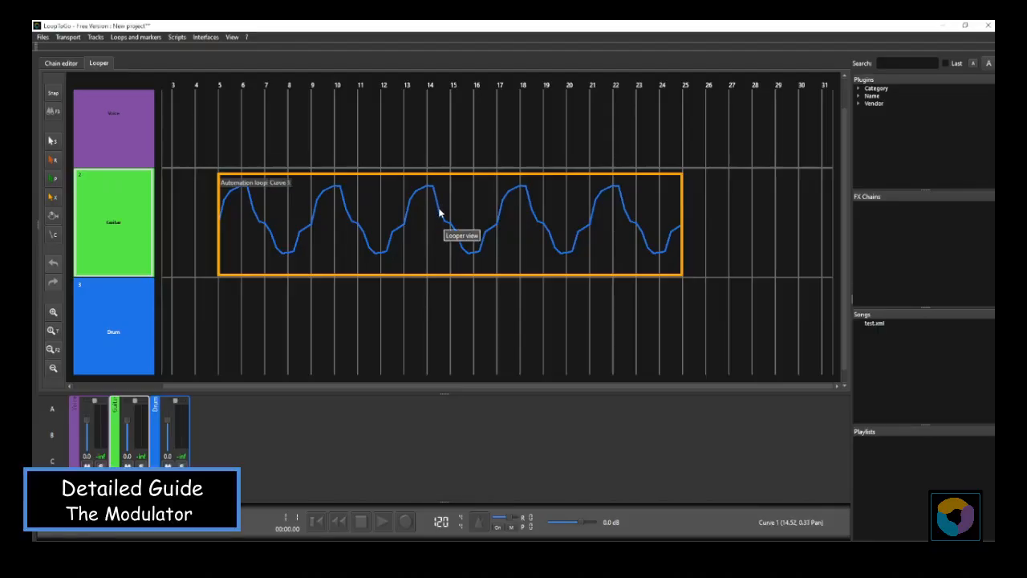
key("ctrl+z")
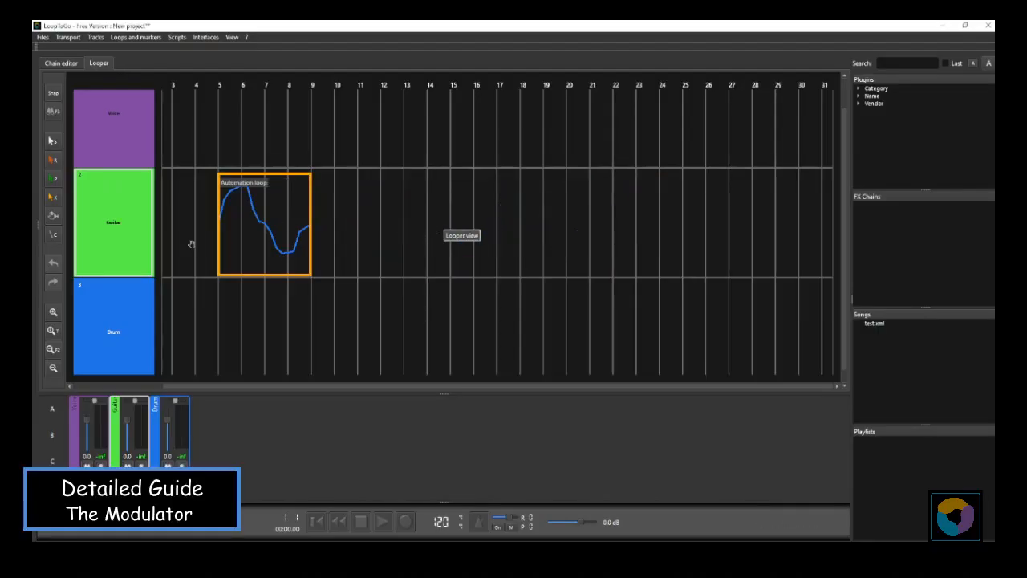
Enable direct automation editing for Curve 1 in the Guitar track's Automation loop.
scroll(191, 244, "up", 5)
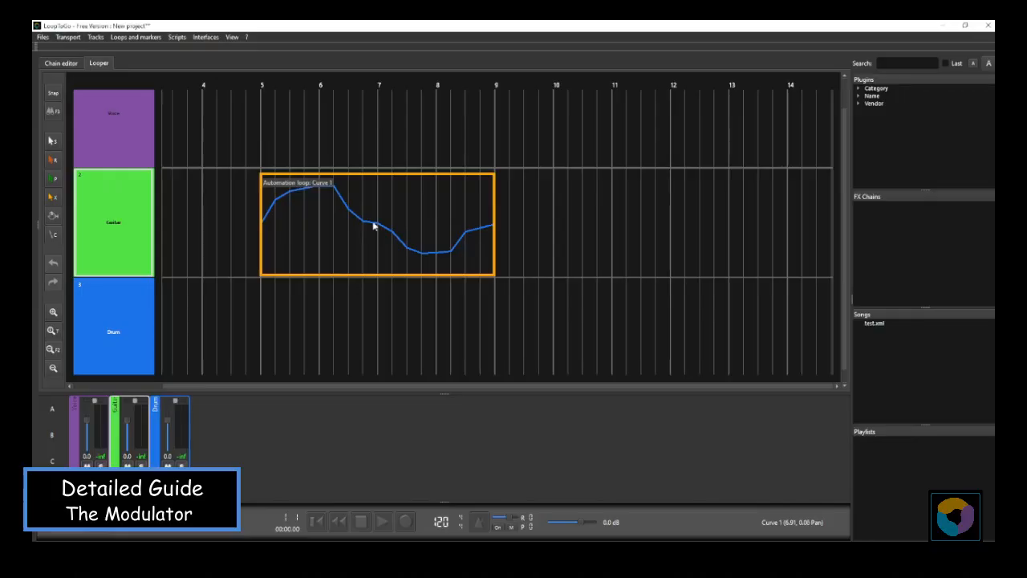
right_click(372, 226)
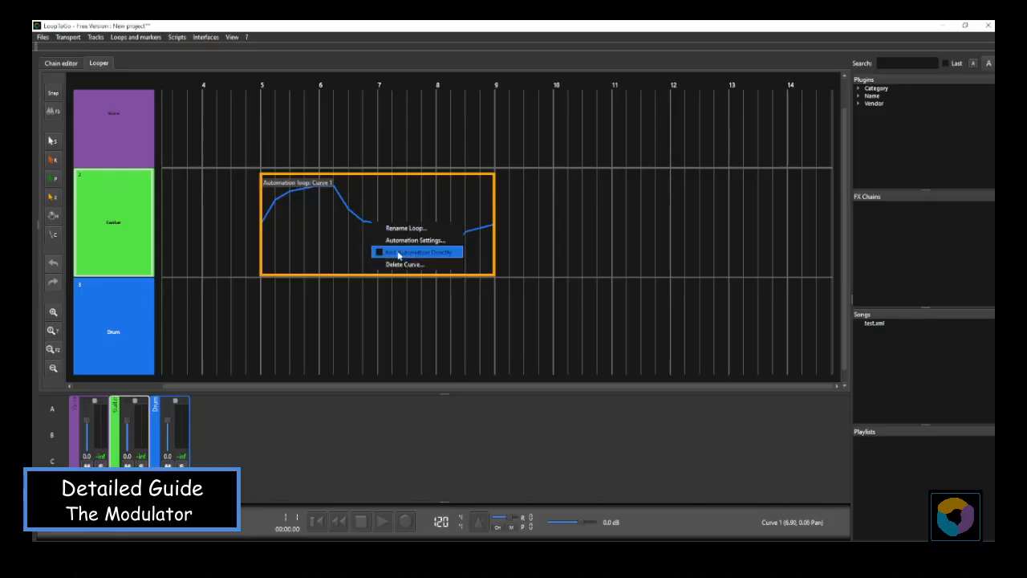
left_click(398, 253)
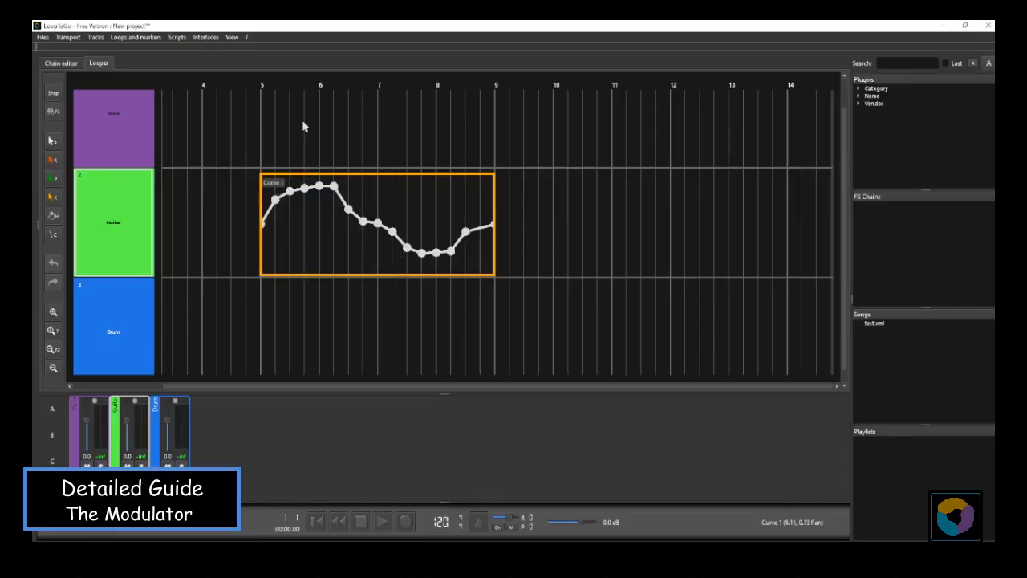
Find The Modulator with the search "mod" in the Interfaces Browser, launch it in a window clear of the loop, and close the browser.
left_click(207, 37)
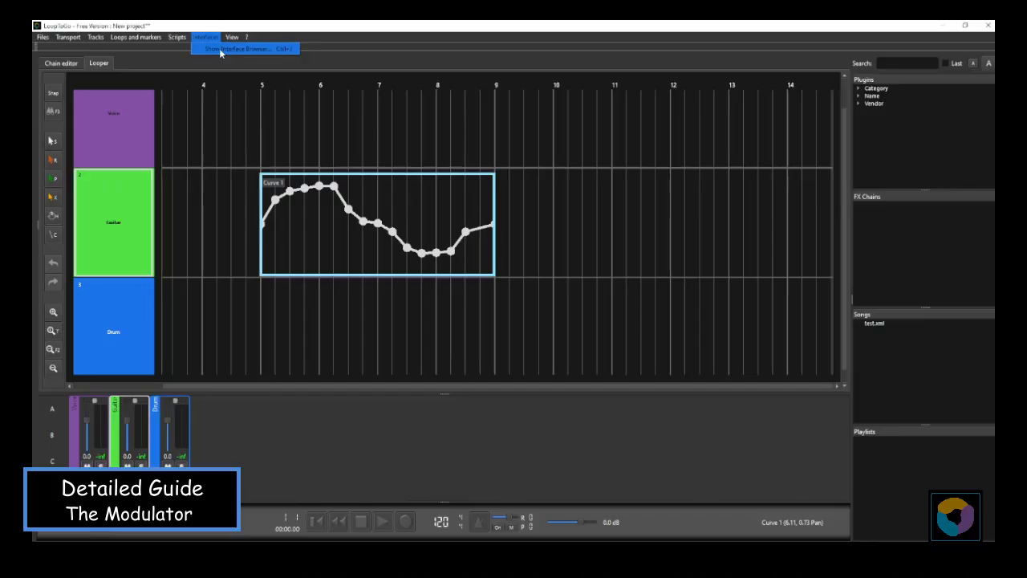
left_click(221, 51)
left_click(365, 242)
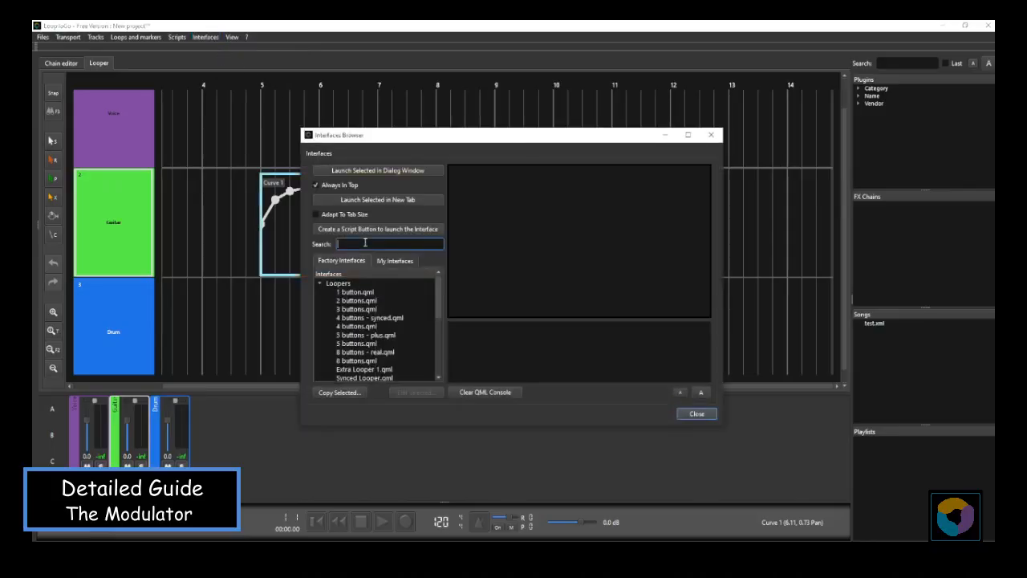
type("mod")
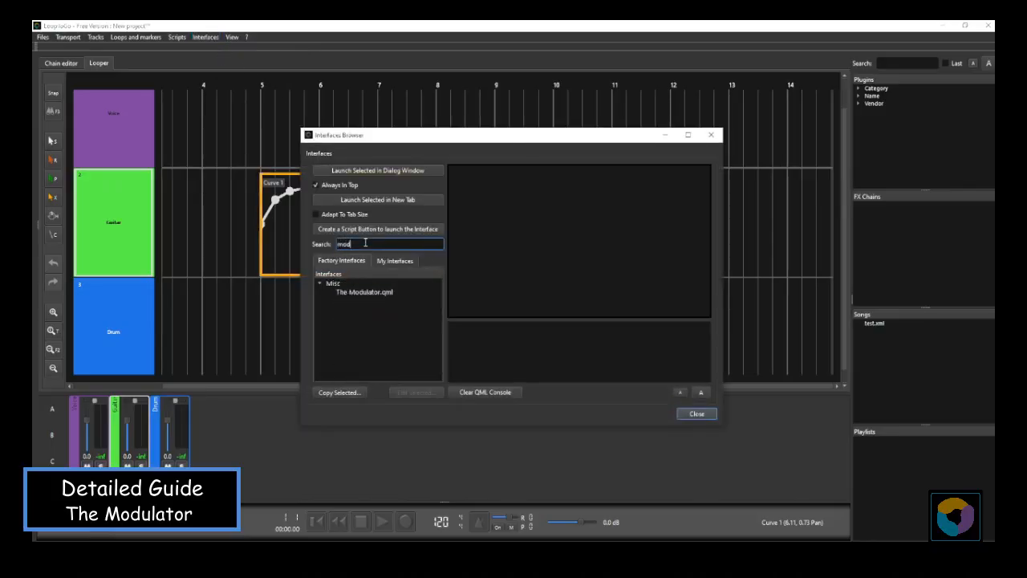
left_click(358, 293)
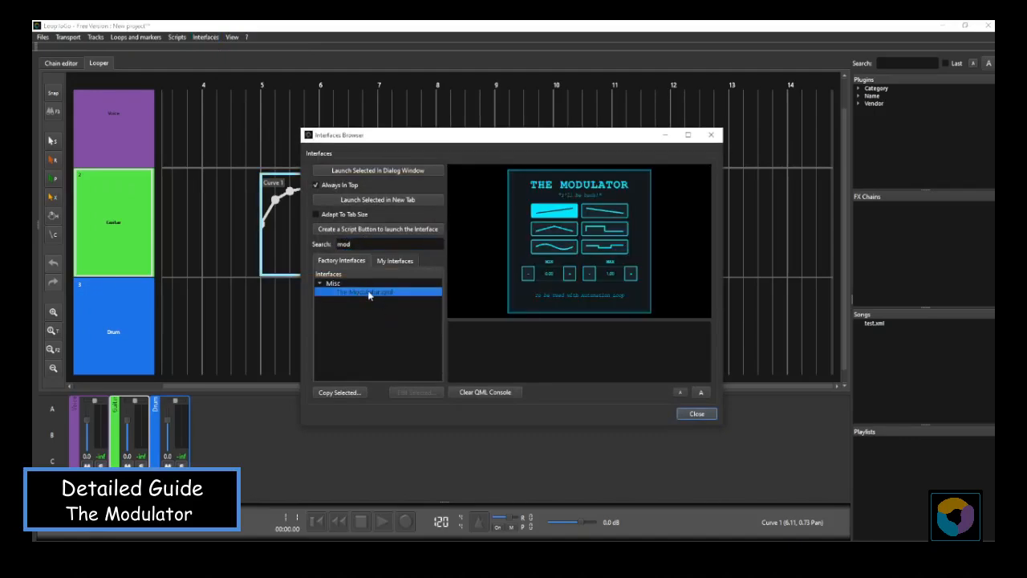
double_click(369, 293)
left_click_drag(532, 175, 295, 241)
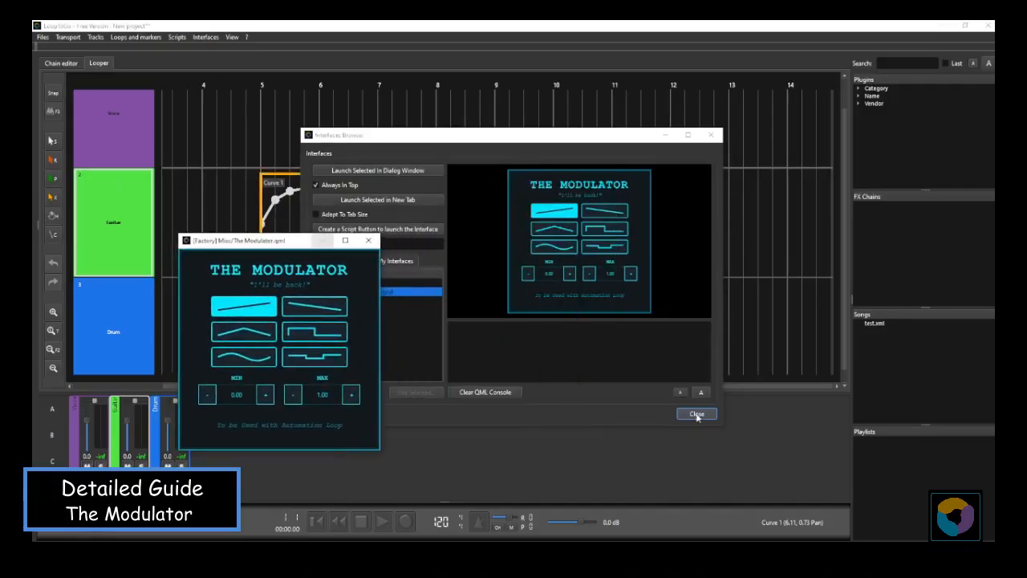
left_click(696, 415)
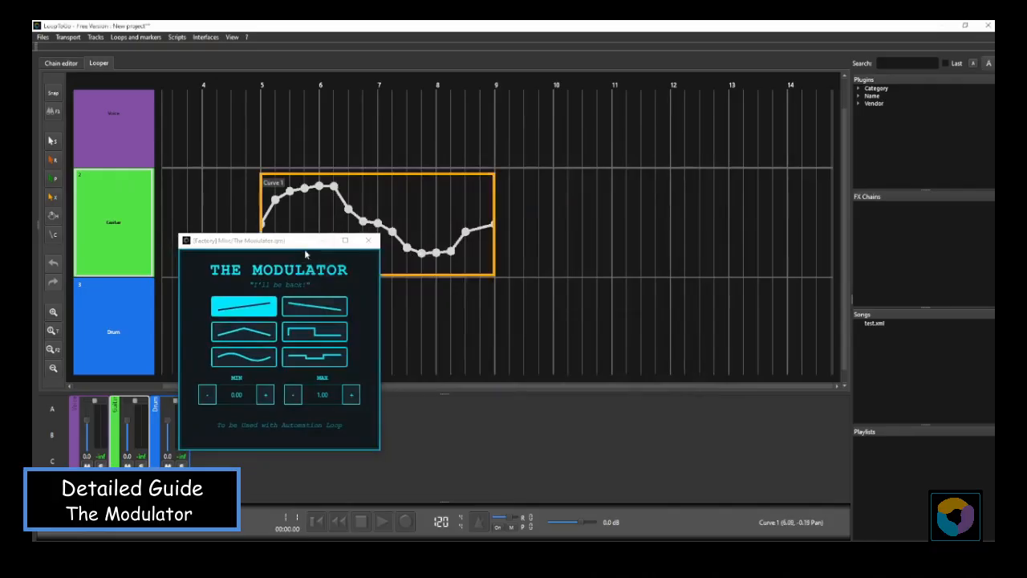
left_click_drag(290, 244, 662, 134)
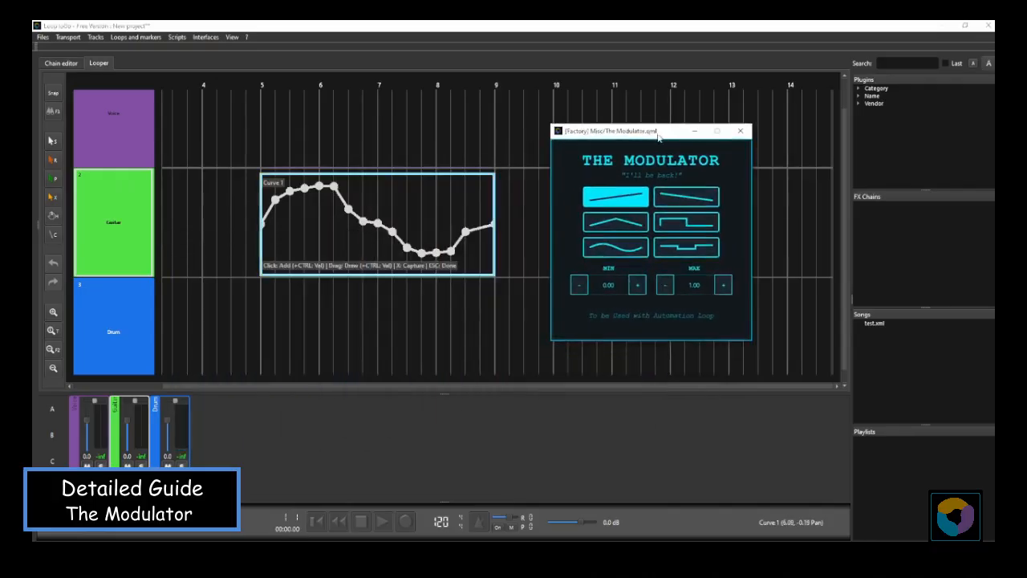
Try The Modulator's rising ramp, falling ramp, triangle, square, sine and sample-and-hold shapes on Curve 1.
left_click(618, 193)
left_click(688, 201)
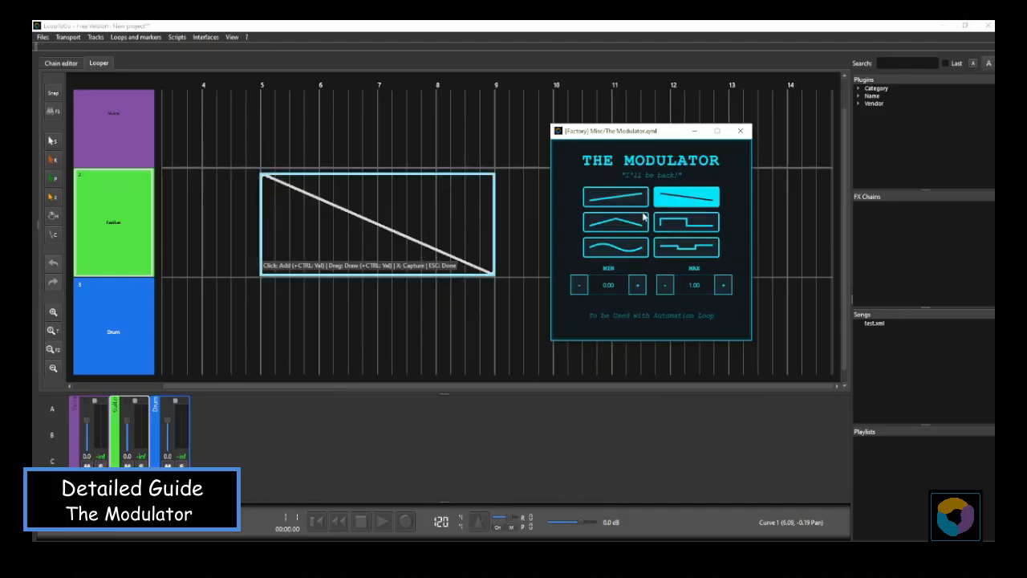
left_click(616, 227)
left_click(682, 225)
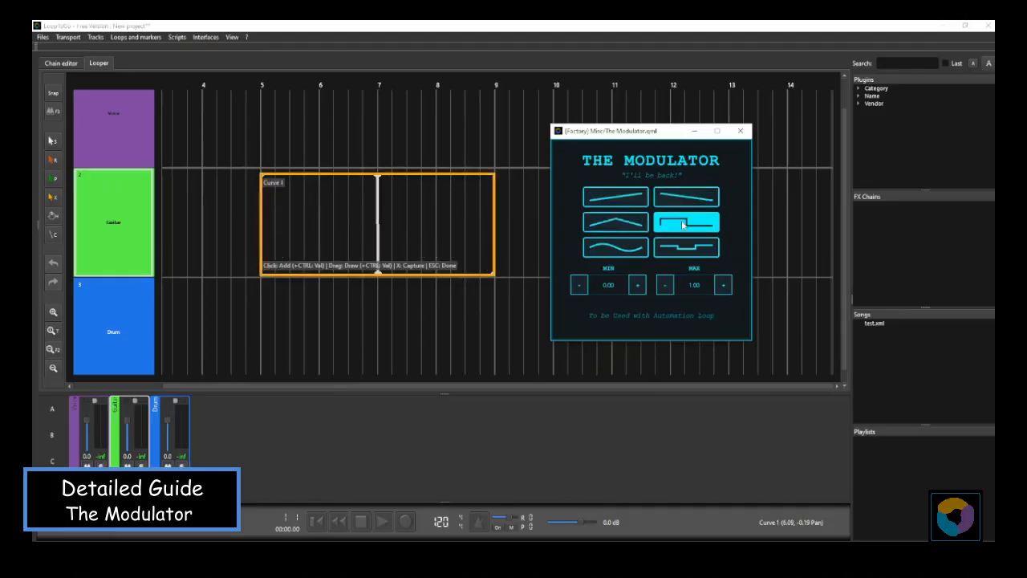
left_click(623, 251)
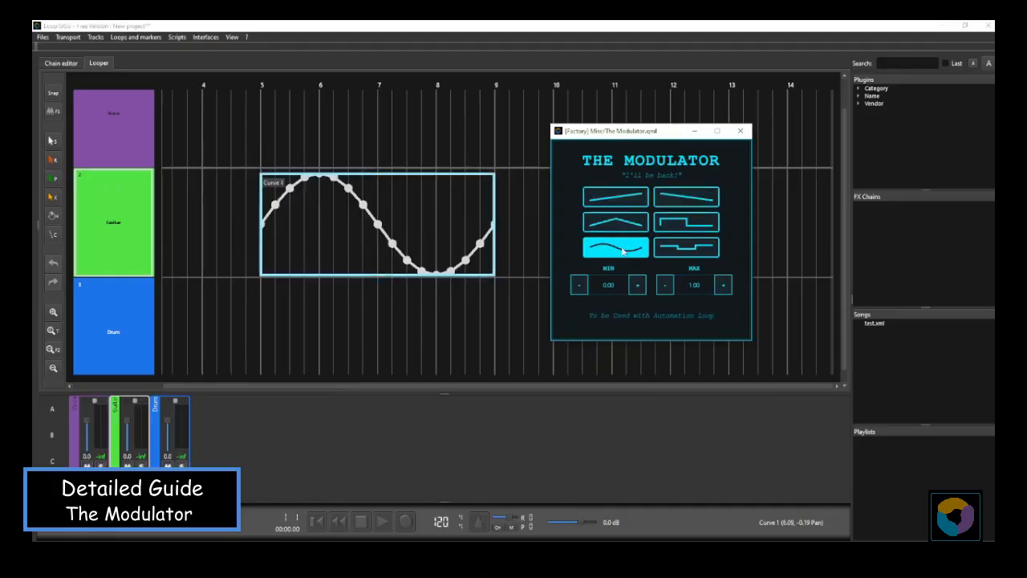
left_click(683, 255)
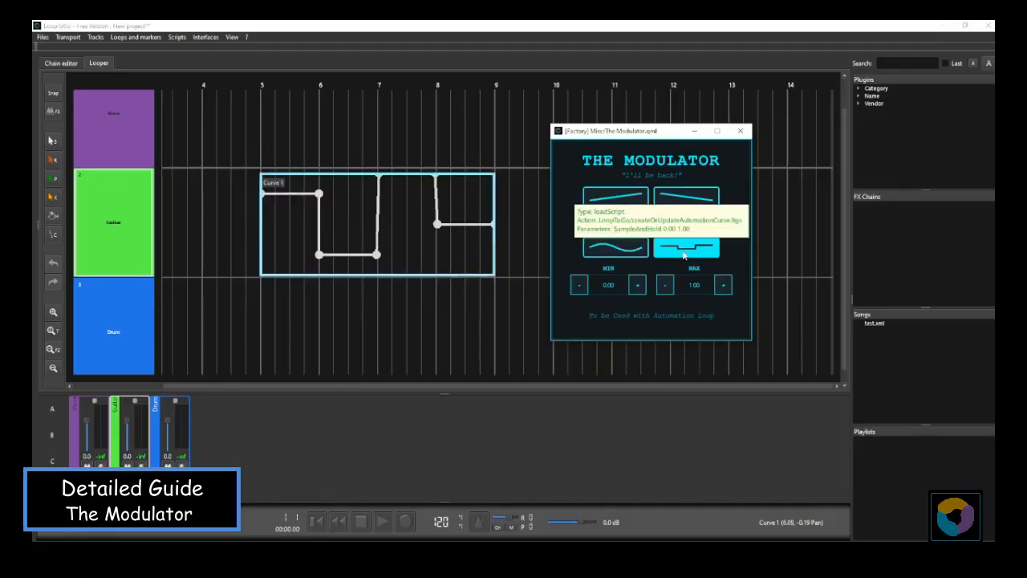
Set The Modulator's minimum to 0.08 and maximum to 0.92, and apply the sine shape to Curve 1.
left_click(638, 285)
left_click(665, 285)
left_click(665, 284)
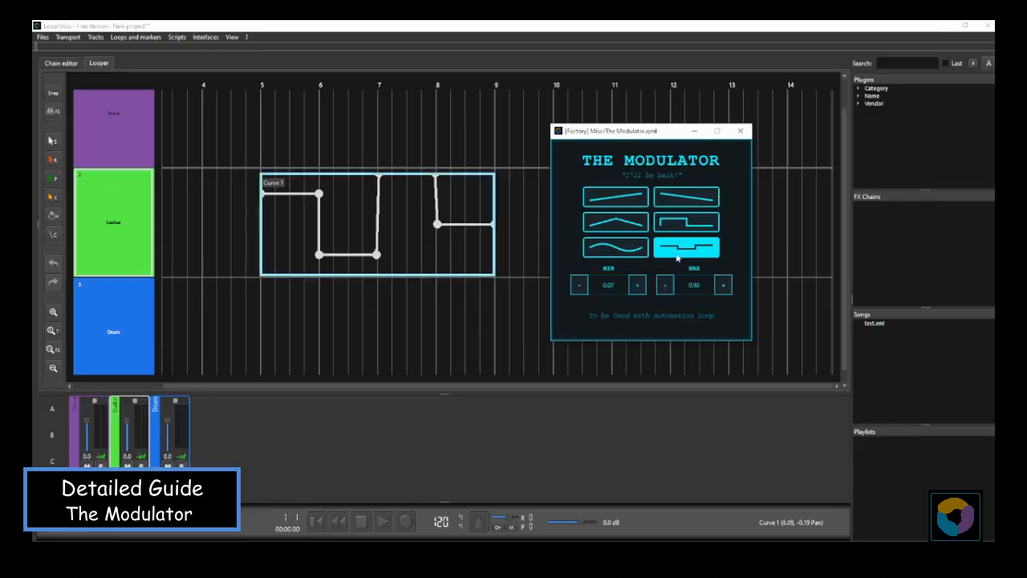
left_click(683, 254)
left_click(622, 255)
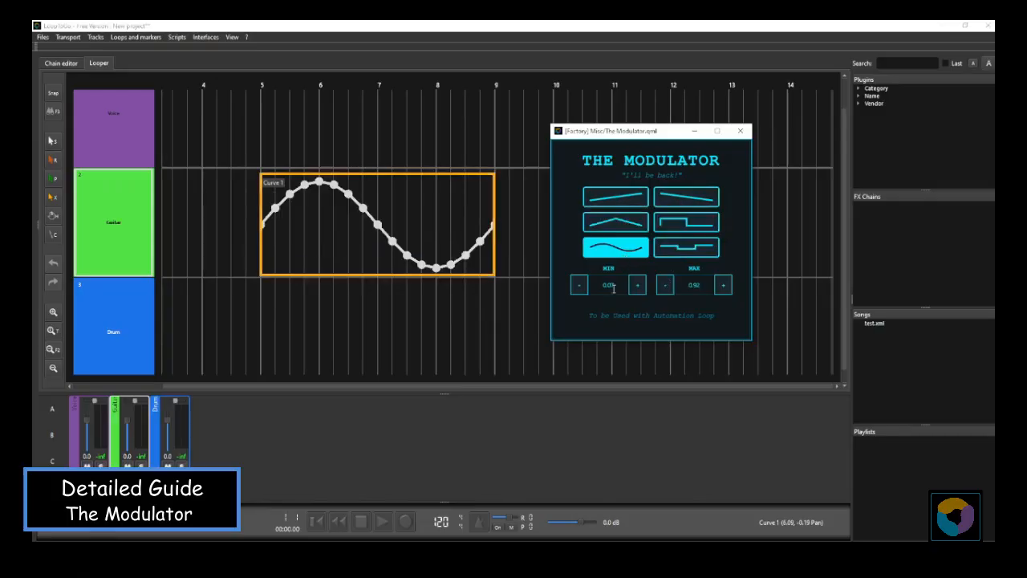
left_click(637, 285)
left_click(630, 249)
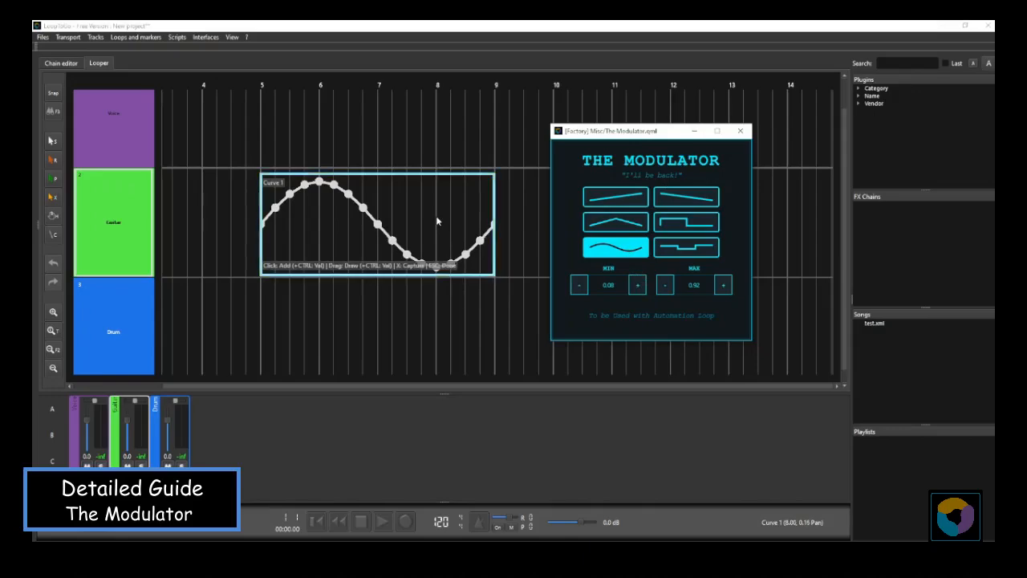
Close The Modulator and create a script button that launches it from the Interfaces Browser.
left_click(740, 131)
left_click(197, 39)
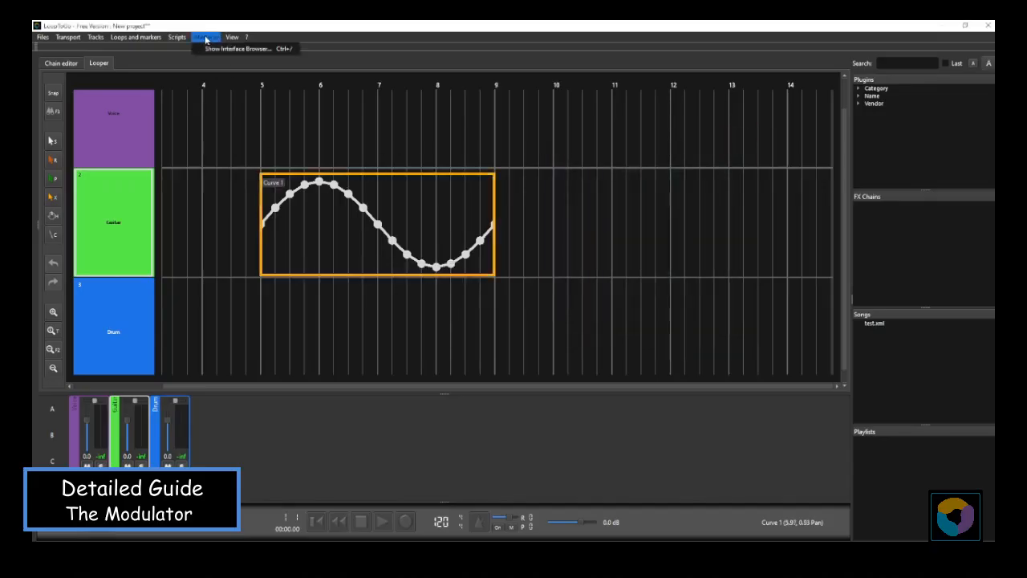
left_click(209, 52)
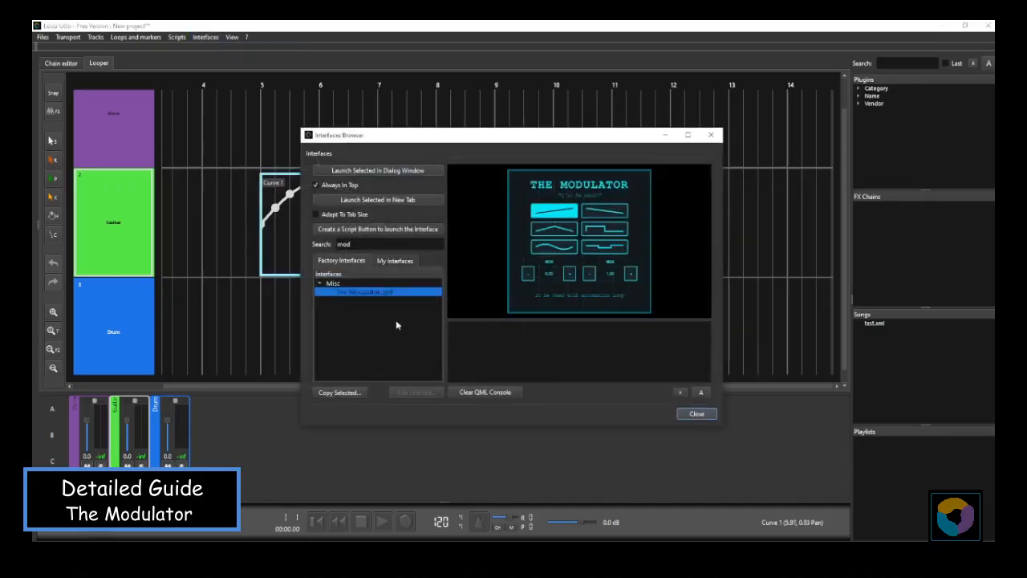
left_click(366, 230)
left_click(696, 414)
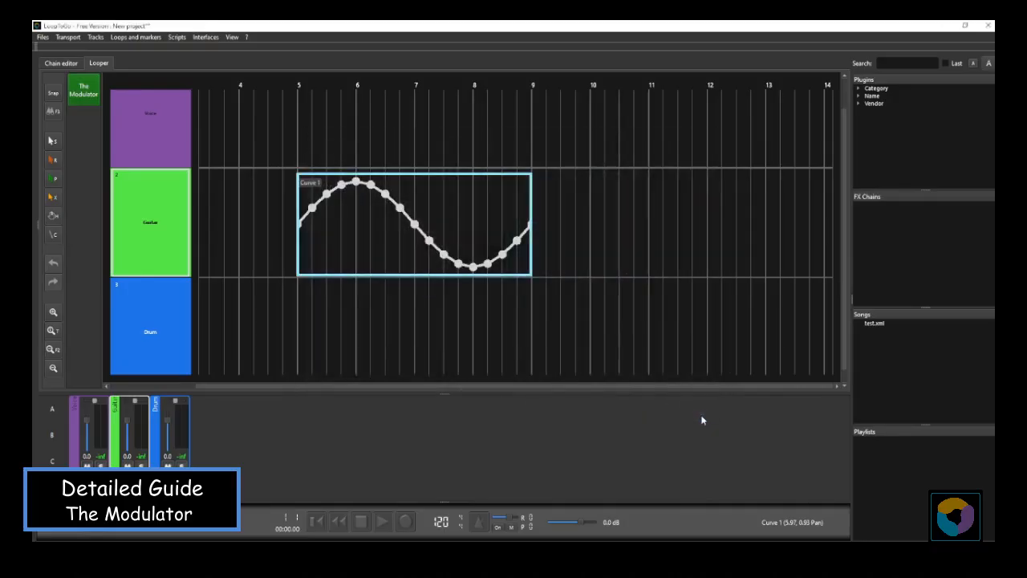
Change The Modulator script button's color to purple and set its position to Middle.
right_click(76, 88)
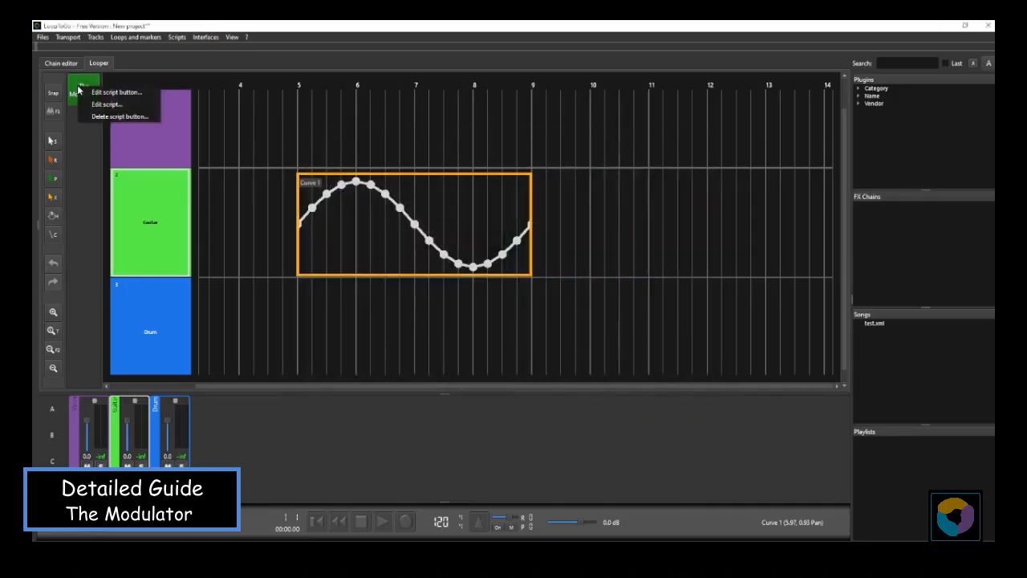
left_click(96, 90)
left_click(628, 215)
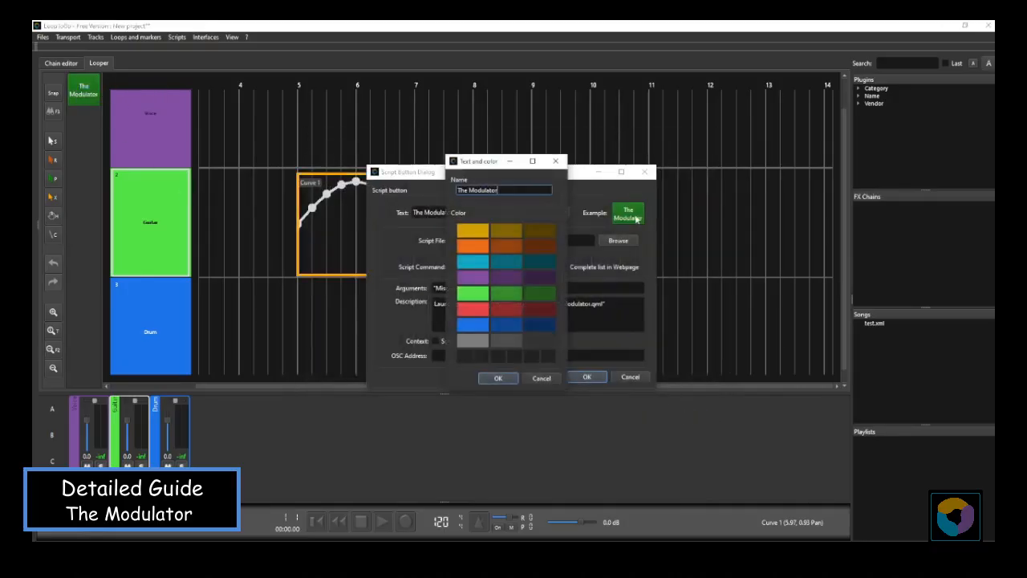
left_click(475, 280)
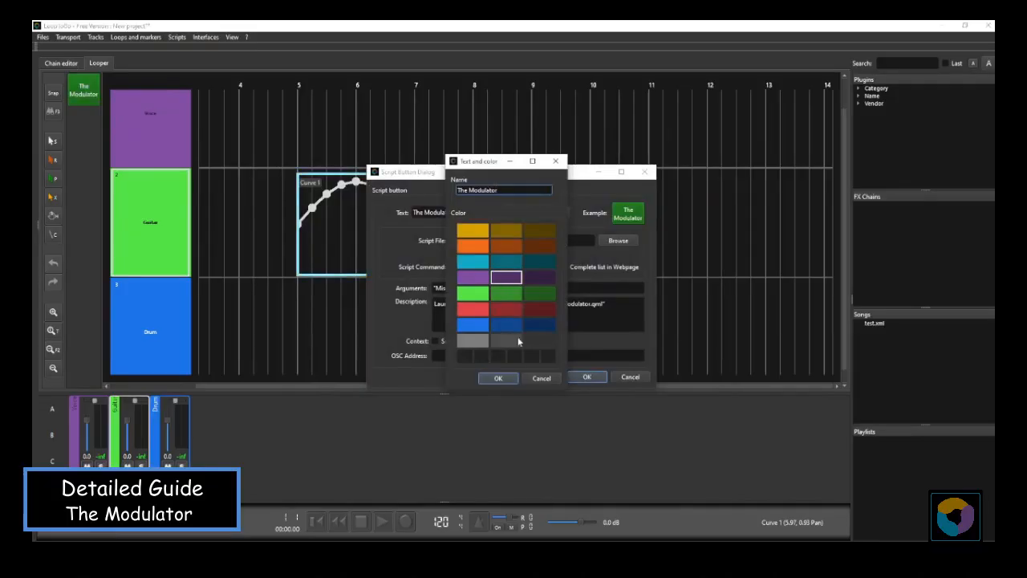
left_click(498, 378)
left_click(559, 214)
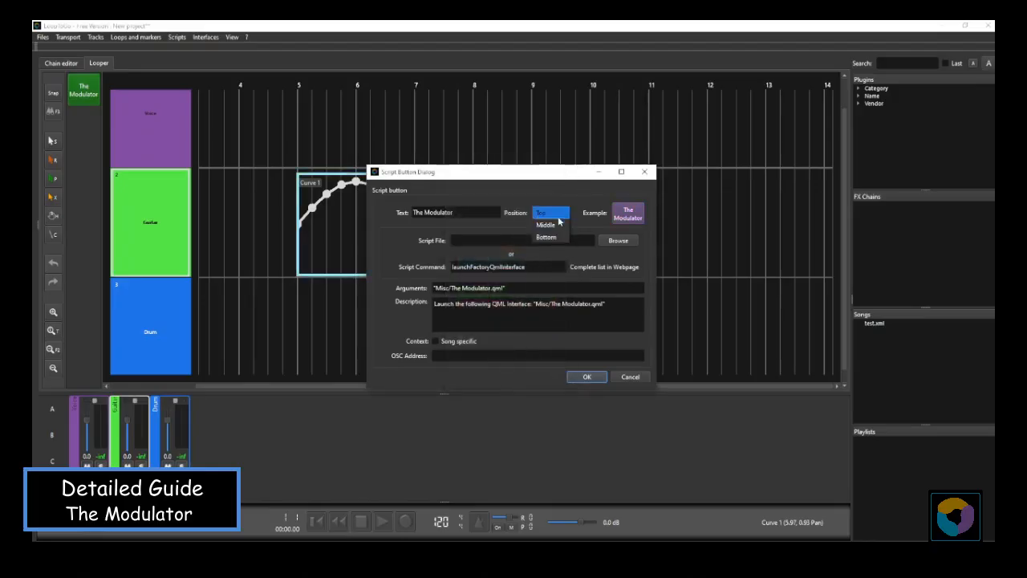
left_click(552, 227)
left_click(588, 376)
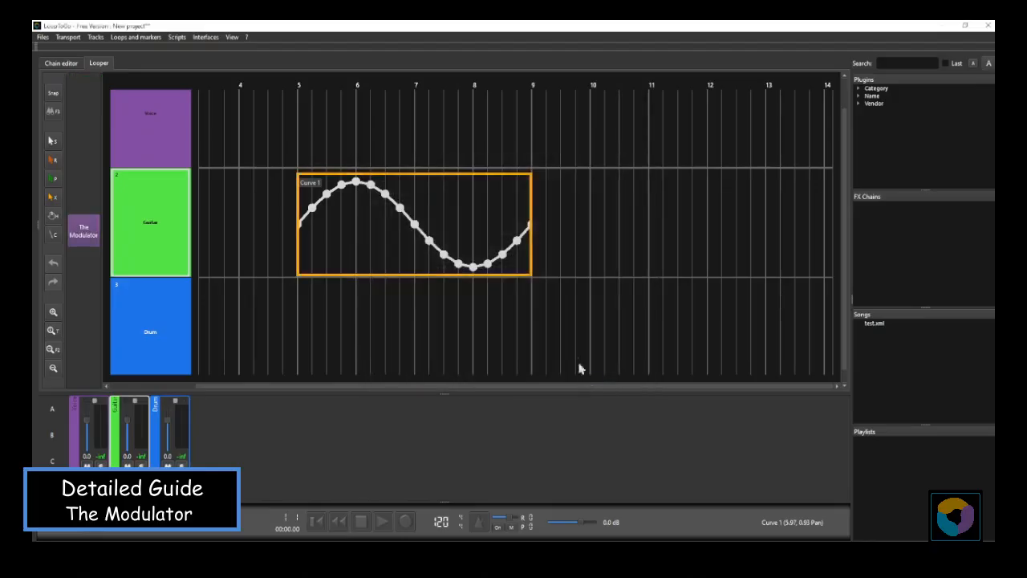
Launch The Modulator from its script button and place its window clear of the loop.
left_click(83, 230)
left_click_drag(546, 173, 734, 153)
left_click(745, 251)
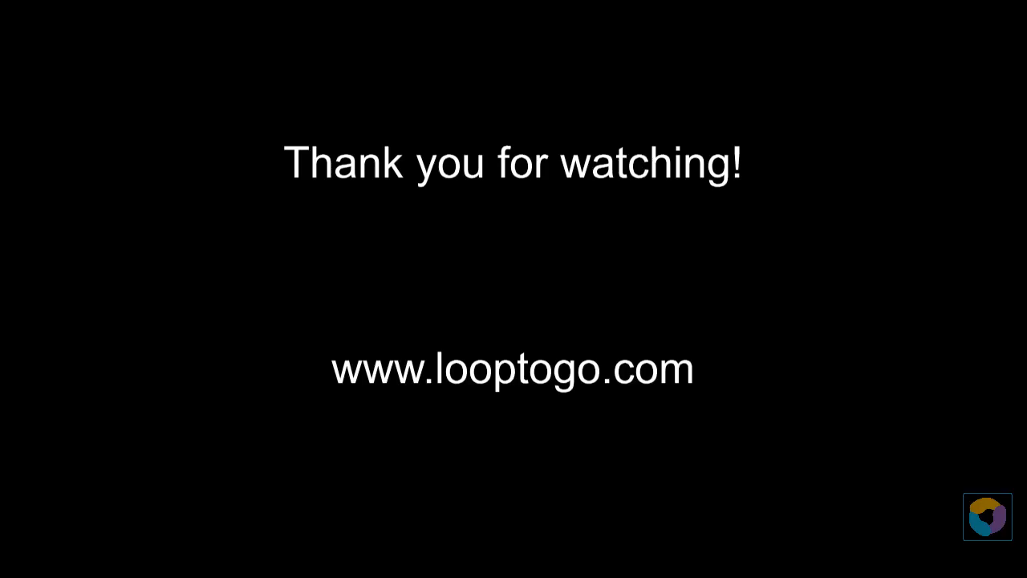